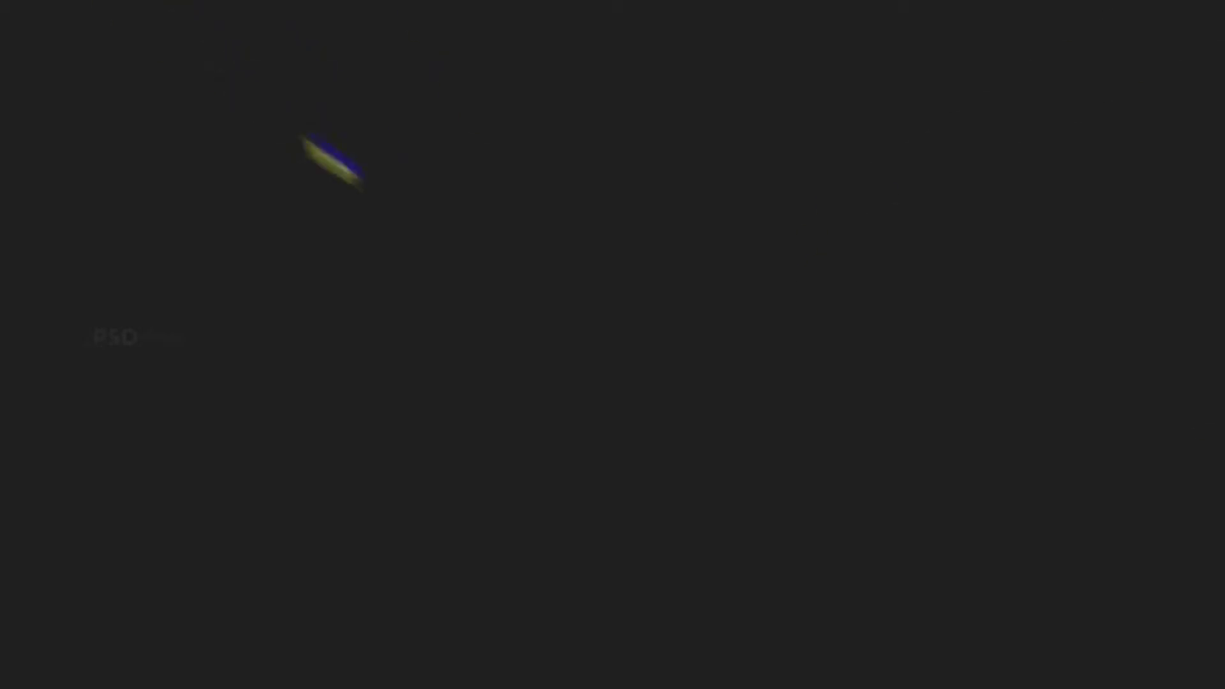
# Step: Refresh the Rain-Snow_Audio_Spectrum folder and display its template files as medium icons
pyautogui.rightClick(322, 202)
pyautogui.click(362, 253)
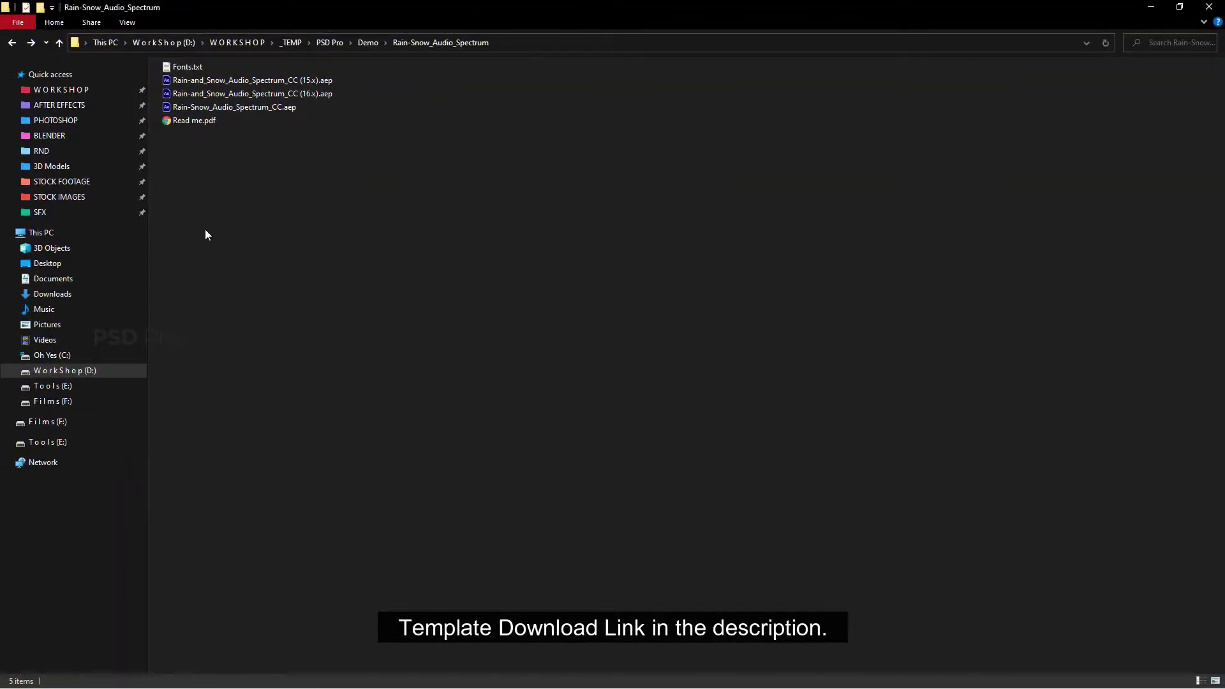
pyautogui.moveTo(205, 229); pyautogui.dragTo(629, 63)
pyautogui.rightClick(444, 163)
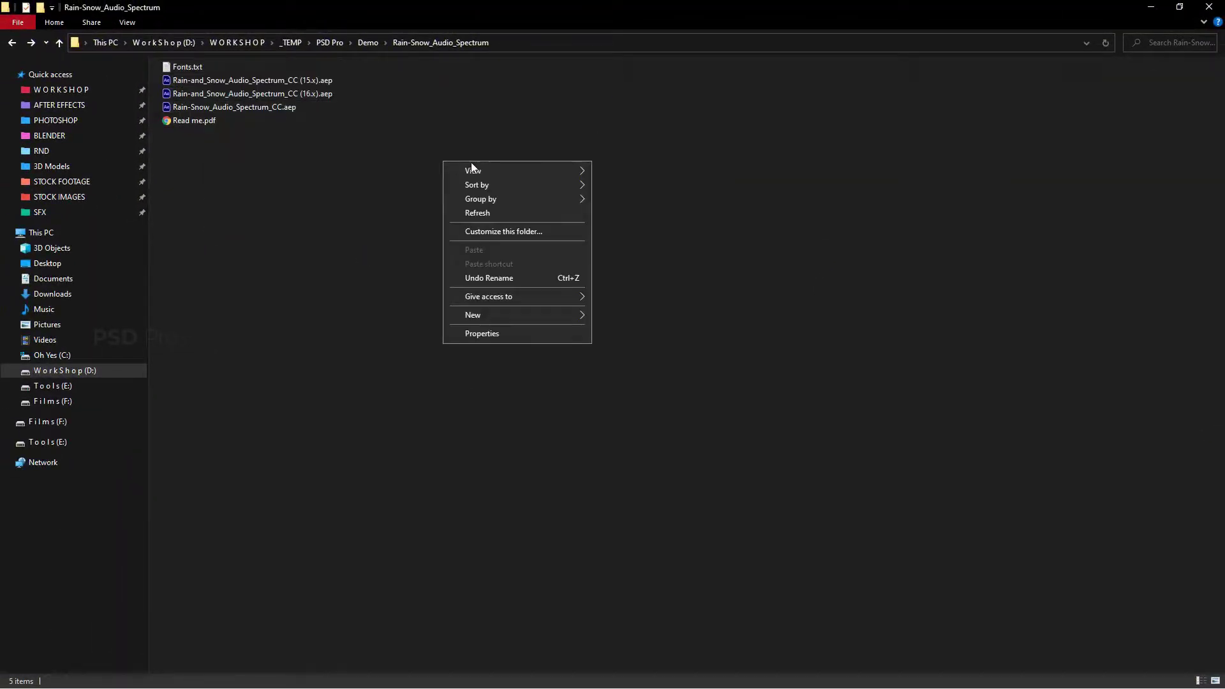
pyautogui.moveTo(569, 174)
pyautogui.click(652, 195)
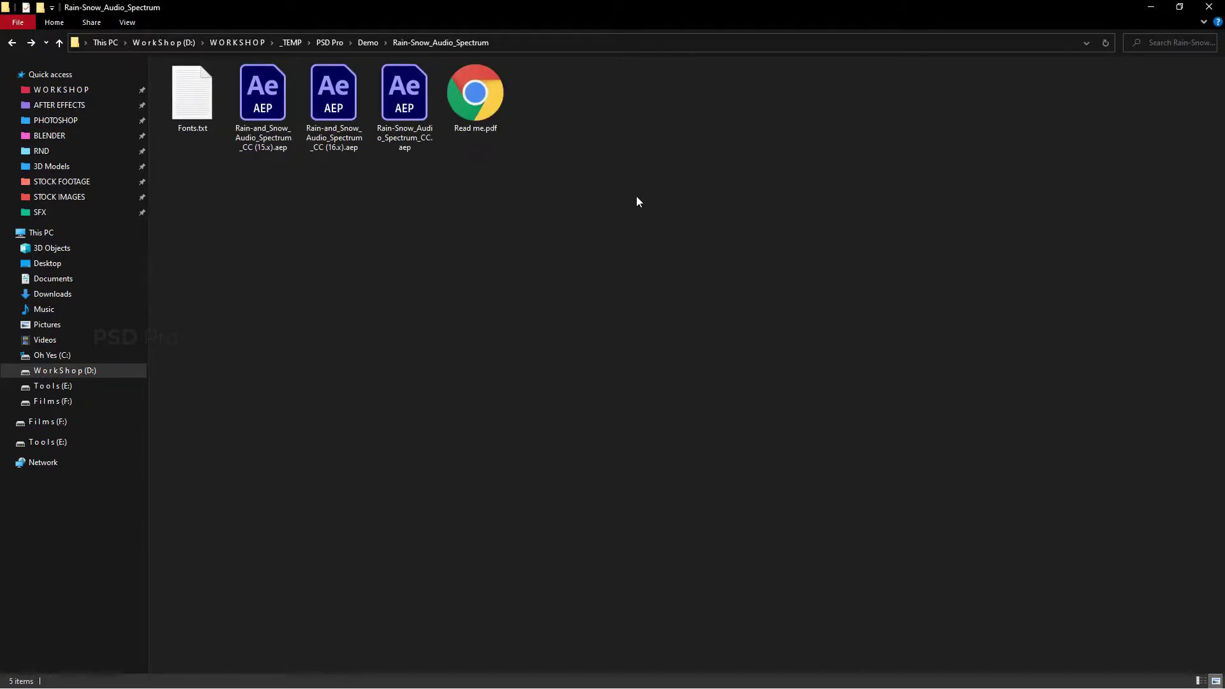
# Step: Read the required font links in Fonts.txt, then close it
pyautogui.doubleClick(192, 96)
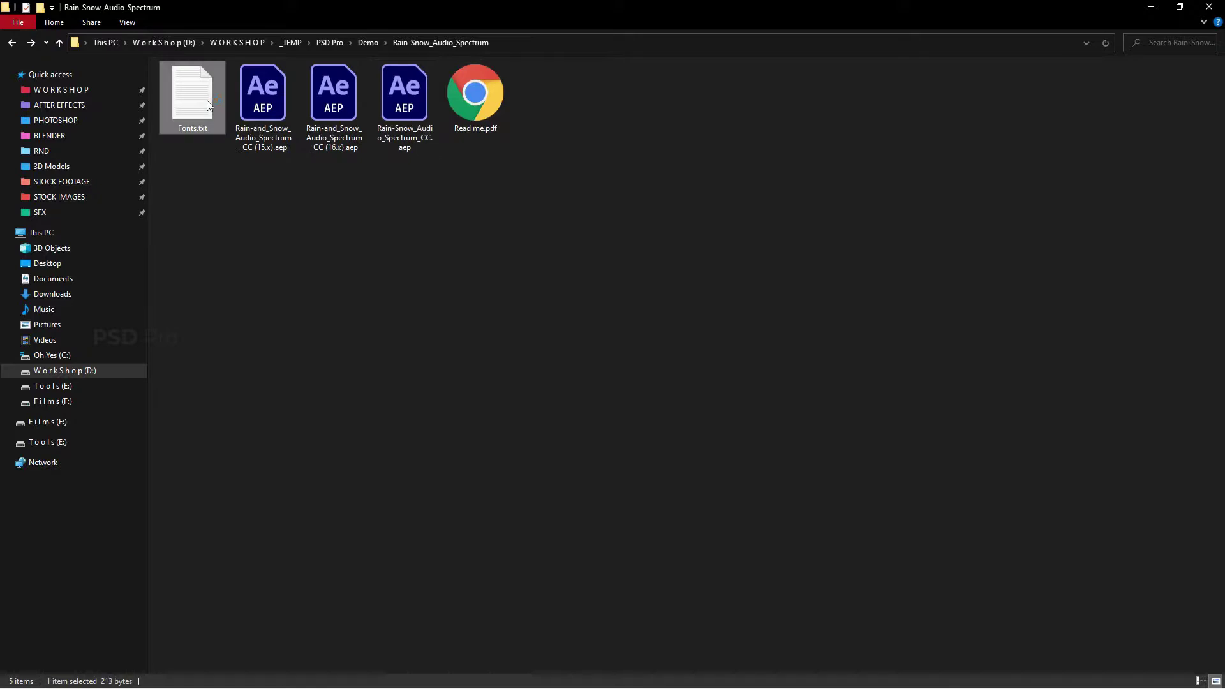
pyautogui.hotkey('ctrl', 'a')
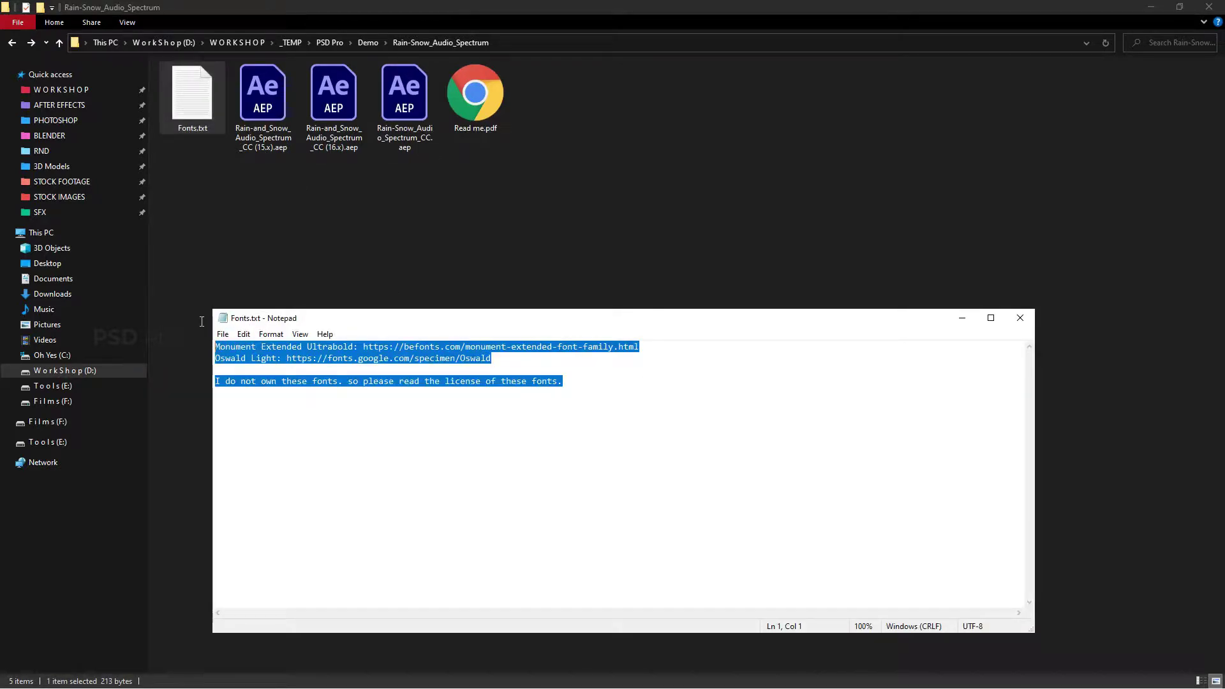
pyautogui.click(504, 404)
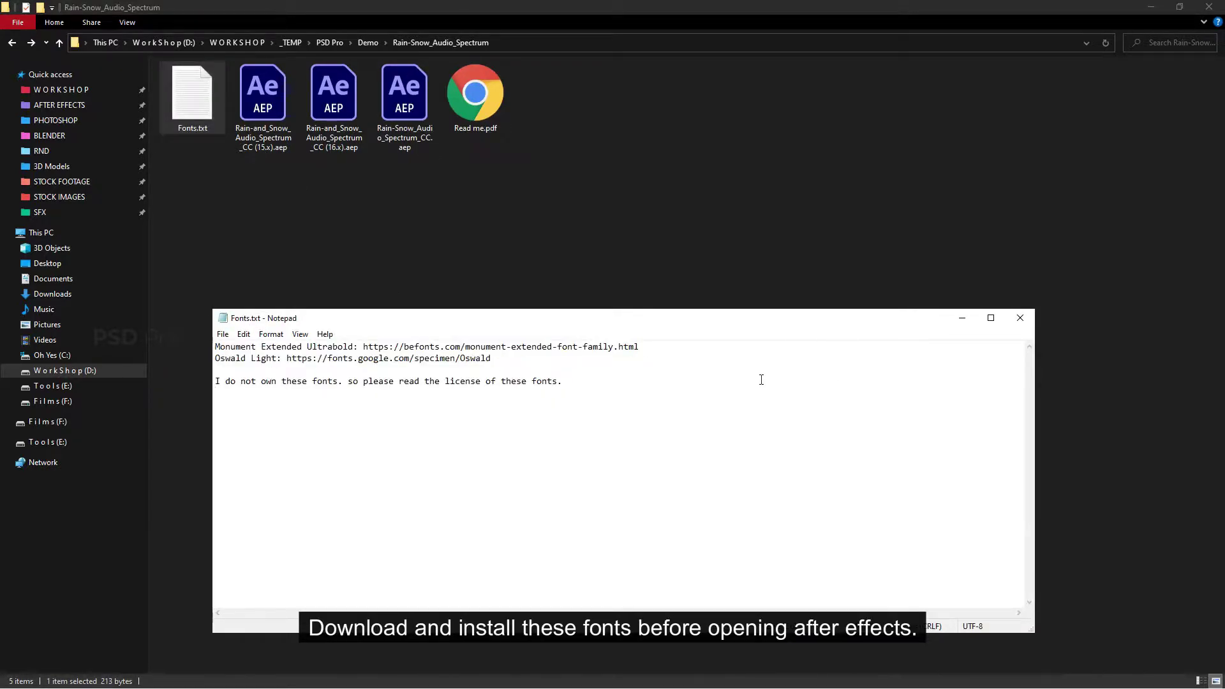
pyautogui.click(1019, 317)
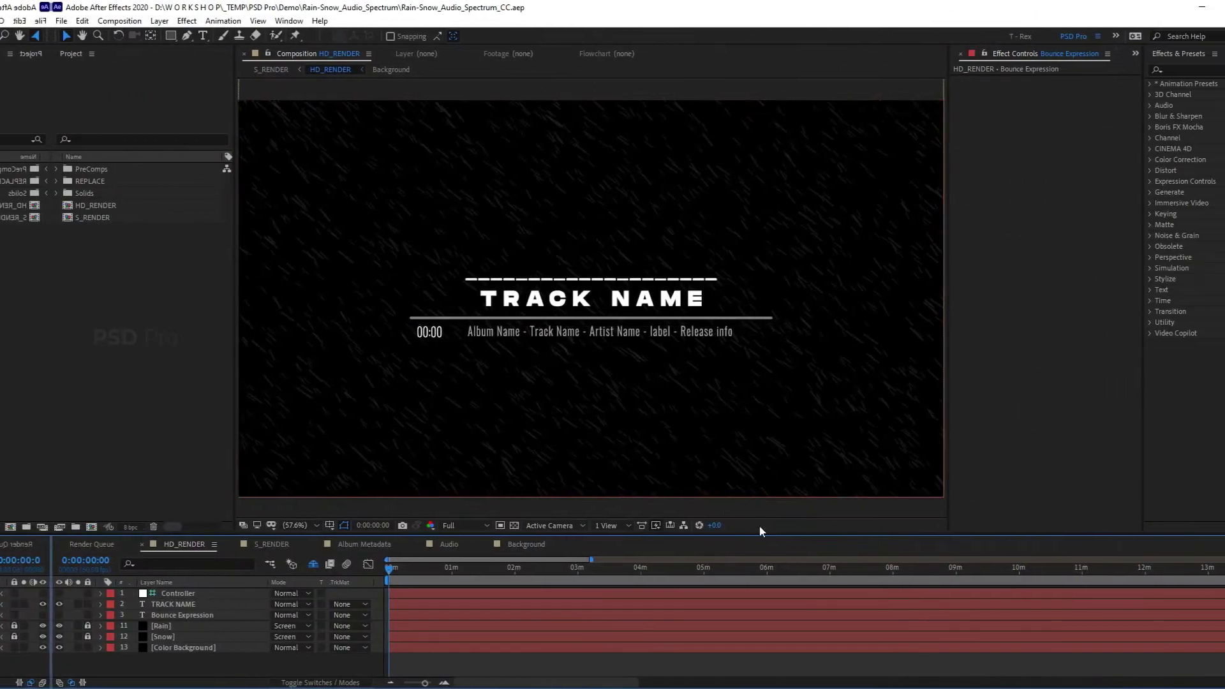
# Step: Scrub the HD_RENDER preview forward and back to the start, then focus the Project panel
pyautogui.click(392, 568)
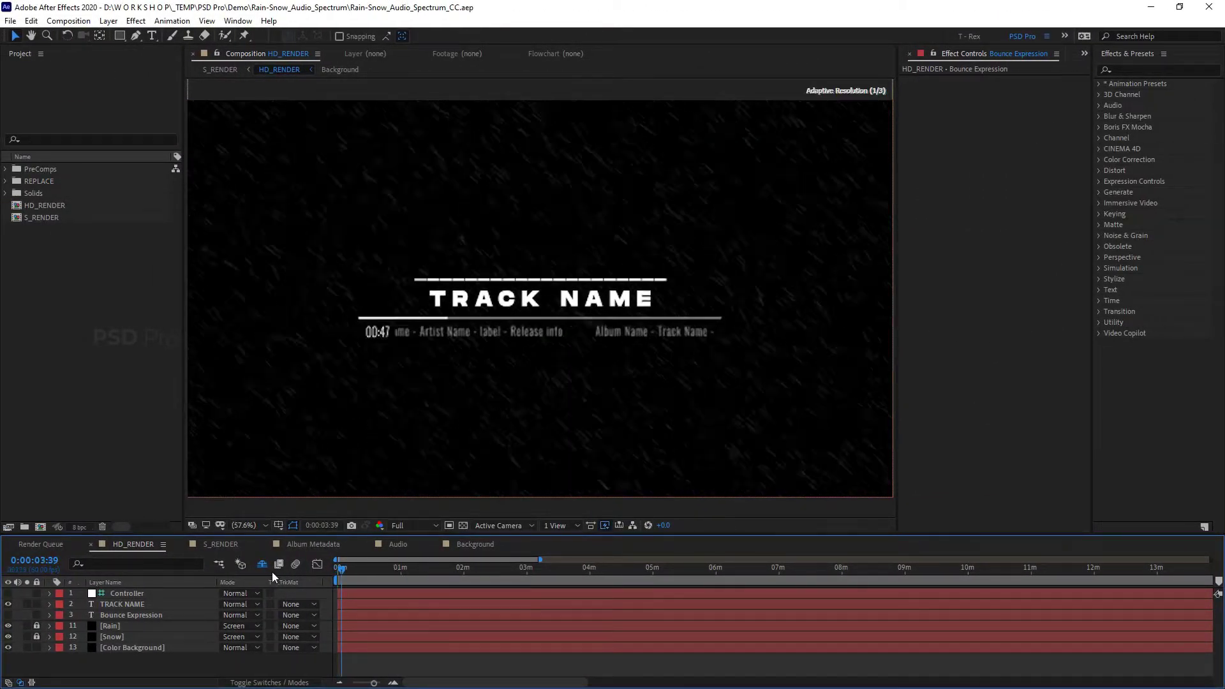
pyautogui.moveTo(475, 566)
pyautogui.mouseDown()
pyautogui.moveTo(277, 568)
pyautogui.moveTo(414, 568)
pyautogui.moveTo(337, 568)
pyautogui.mouseUp()
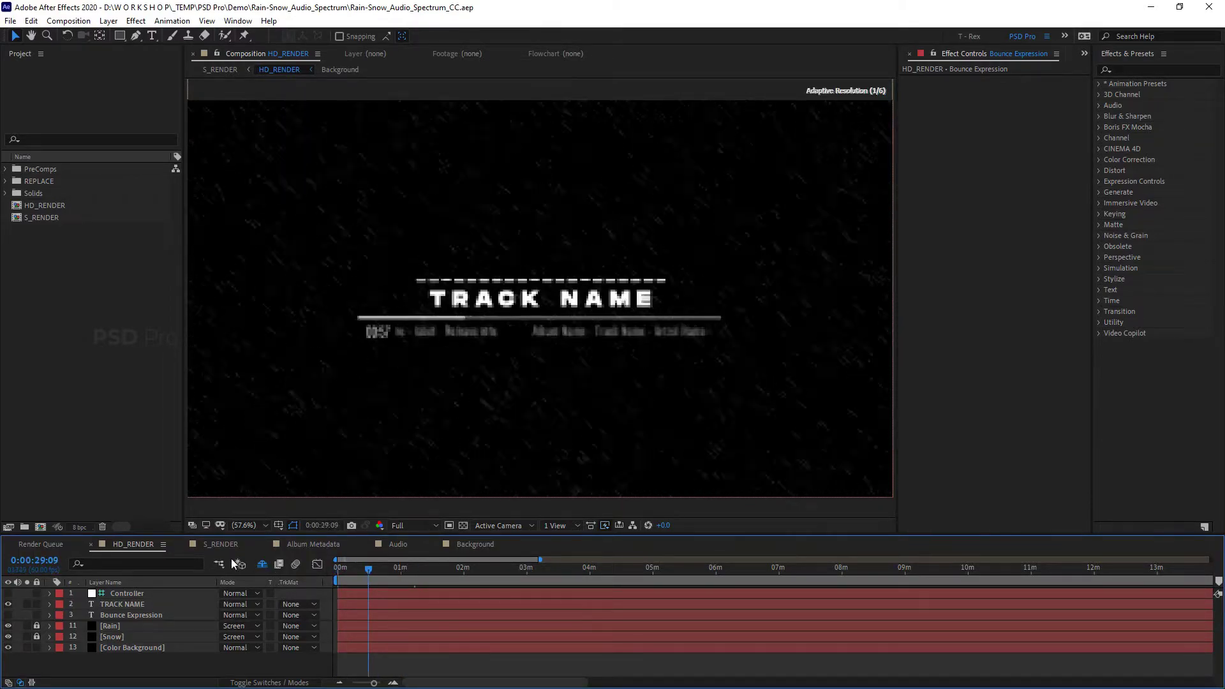
pyautogui.click(60, 285)
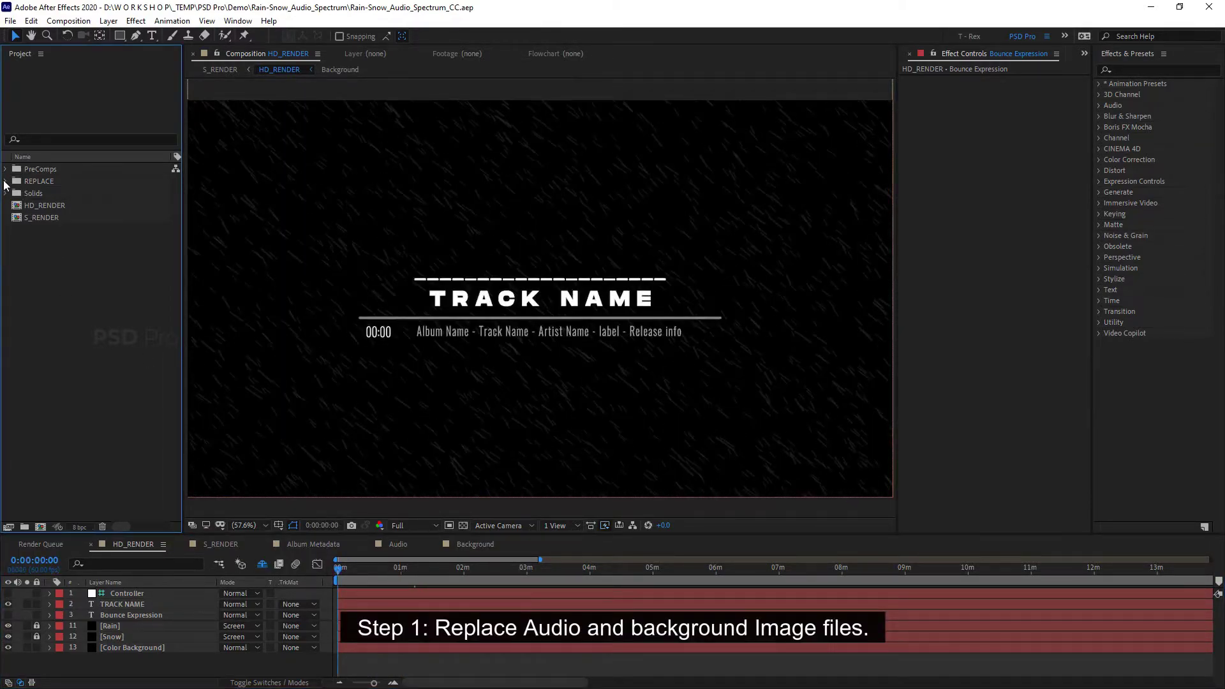
# Step: Replace the Audio placeholder in REPLACE with the NEFFEX - Deep Thoughts mp3
pyautogui.click(5, 182)
pyautogui.click(51, 205)
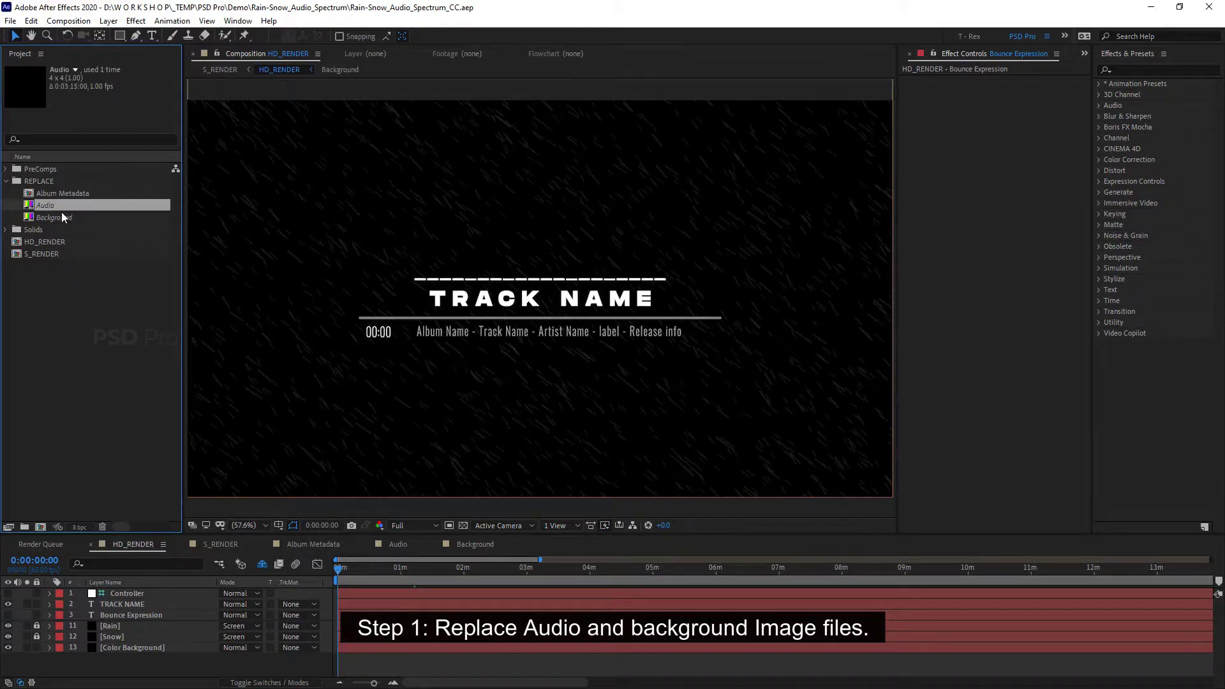
pyautogui.rightClick(41, 205)
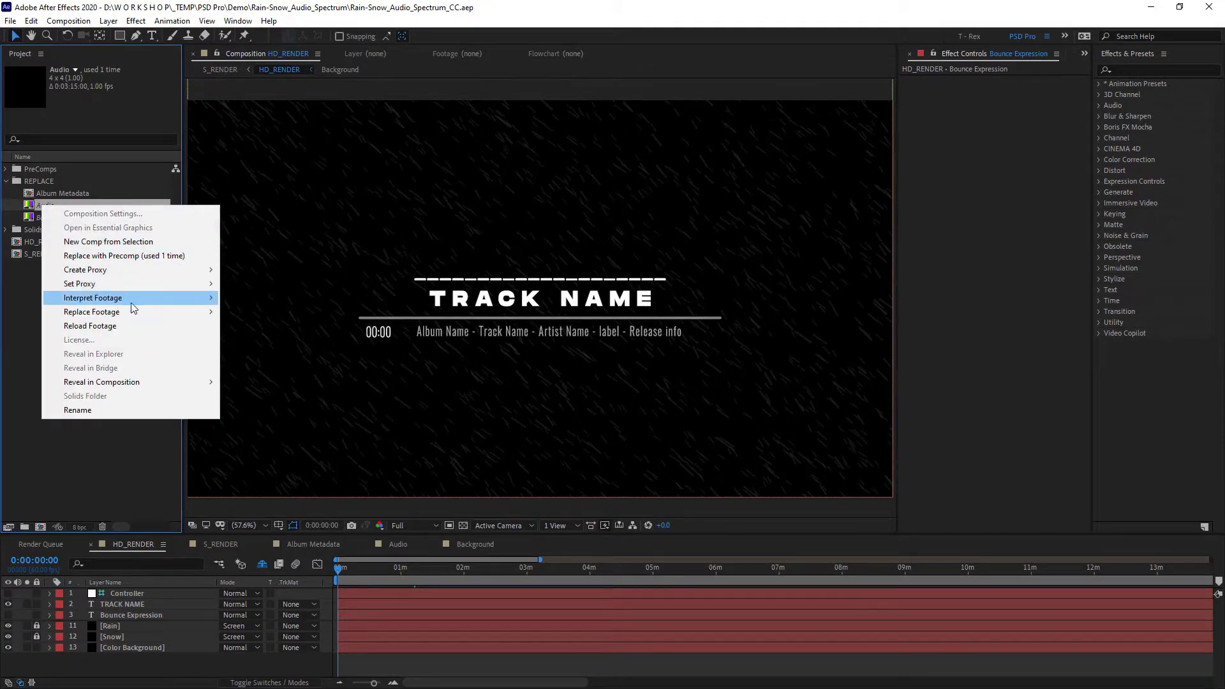
pyautogui.moveTo(128, 312)
pyautogui.click(269, 312)
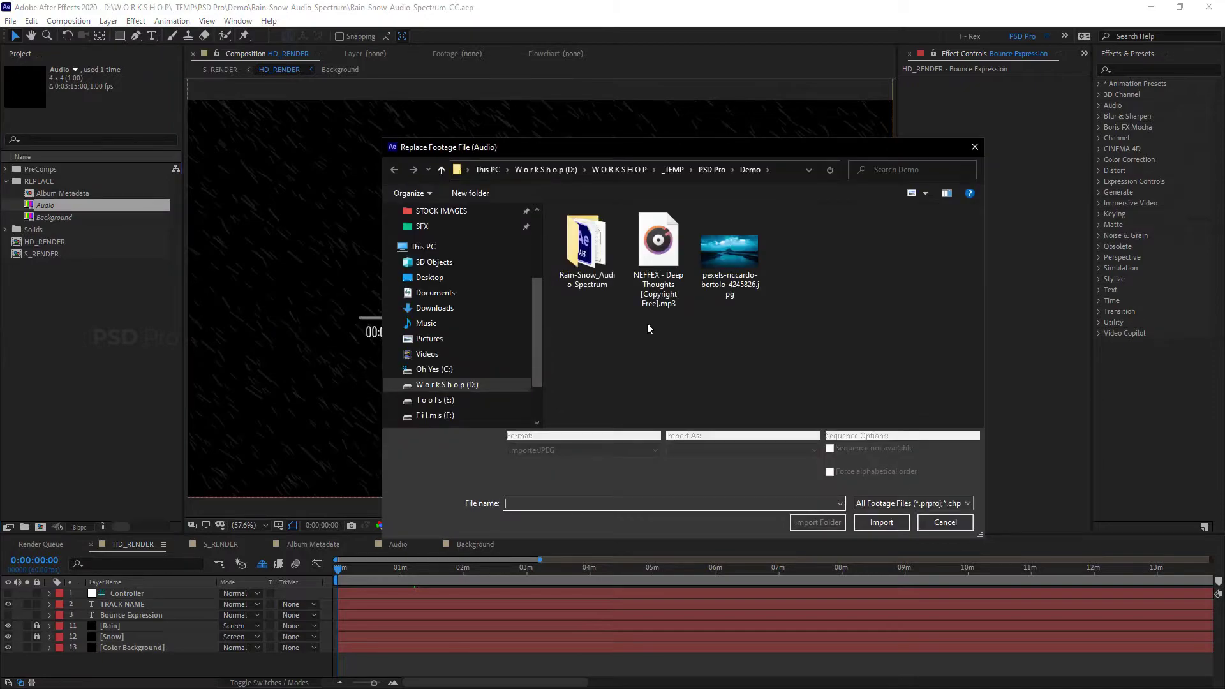
pyautogui.click(667, 300)
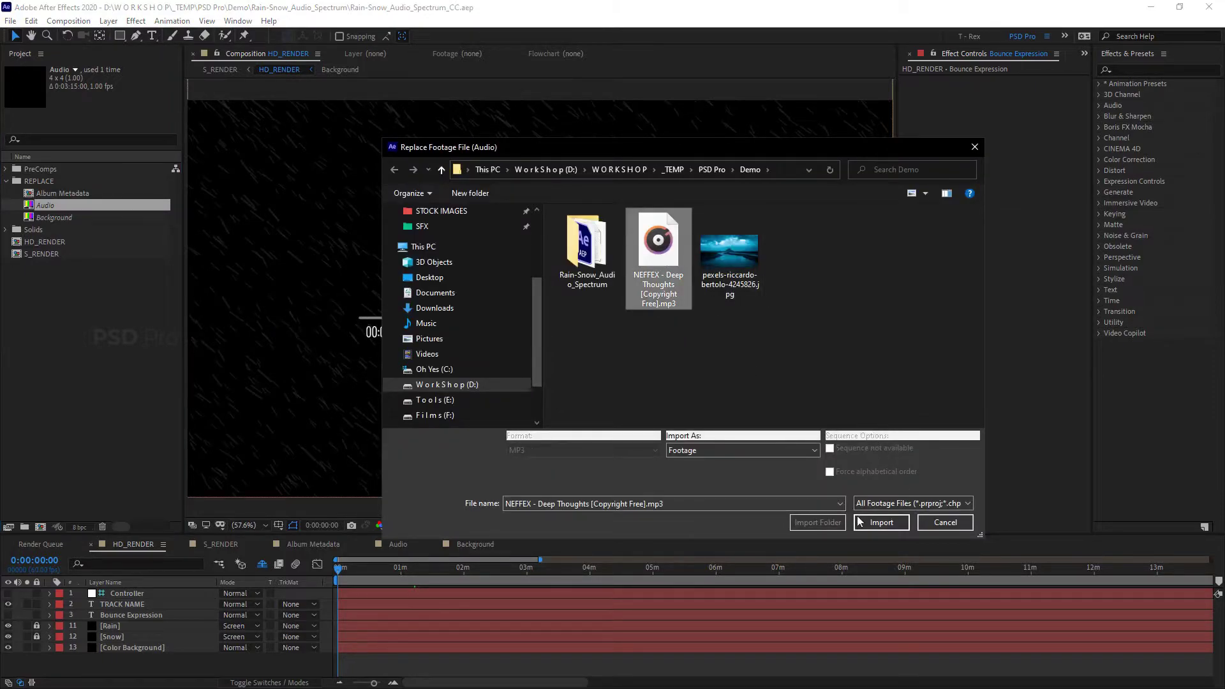
pyautogui.click(891, 524)
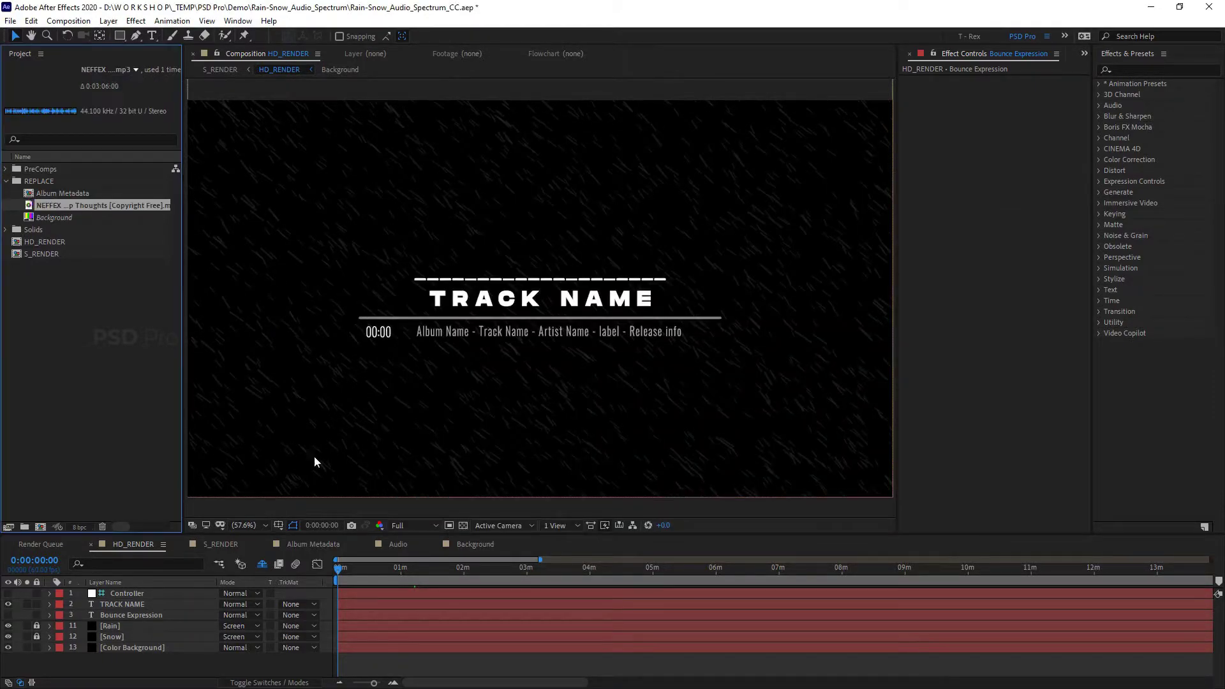
# Step: Replace the Background placeholder with pexels-riccardo-bertolo-4245826.jpg
pyautogui.click(57, 217)
pyautogui.rightClick(56, 217)
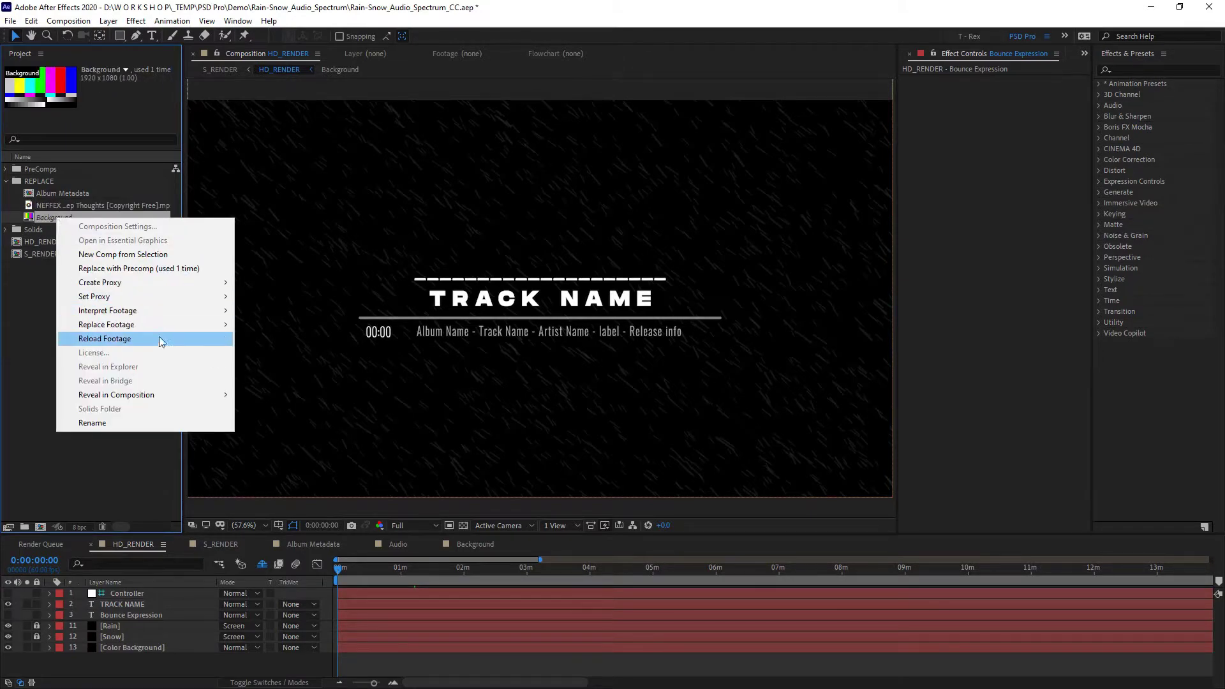
pyautogui.moveTo(142, 324)
pyautogui.click(278, 324)
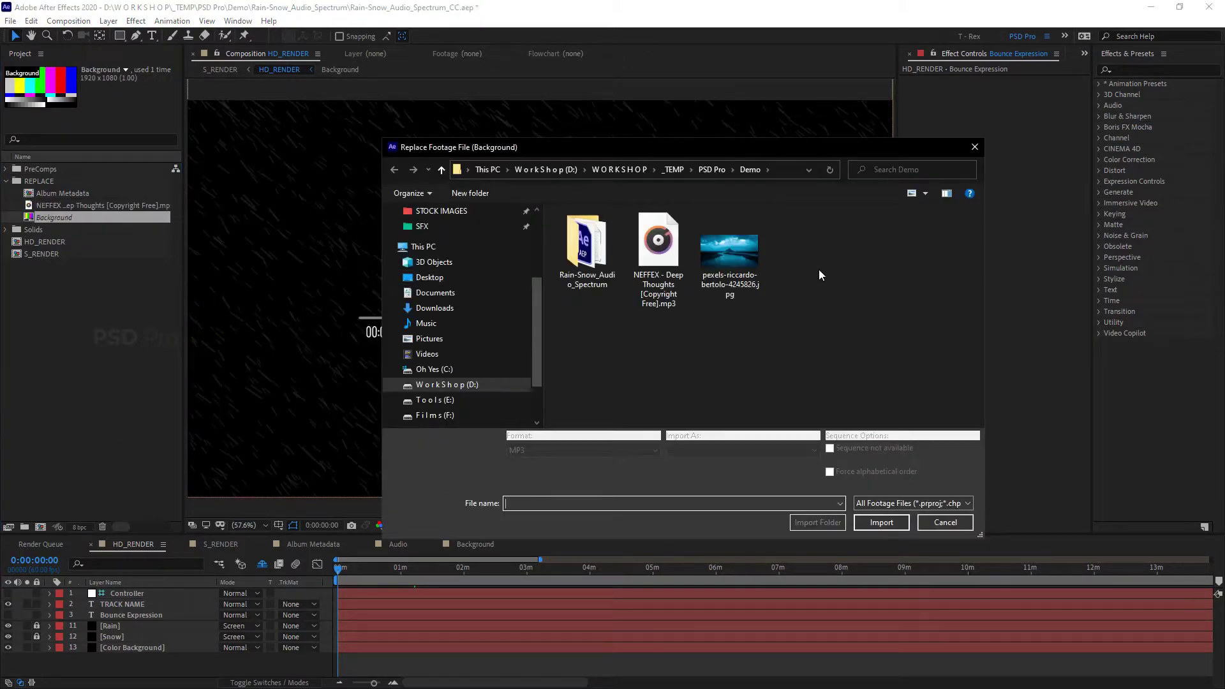
pyautogui.click(733, 263)
pyautogui.click(881, 522)
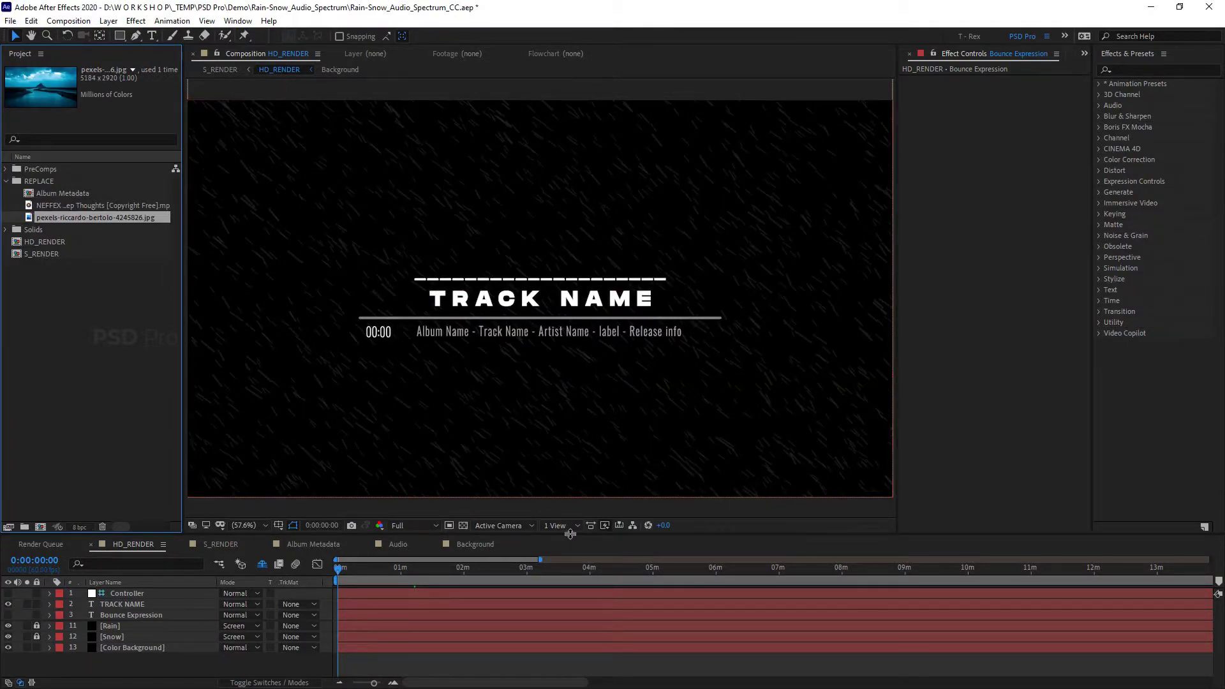
pyautogui.moveTo(576, 535); pyautogui.dragTo(575, 529)
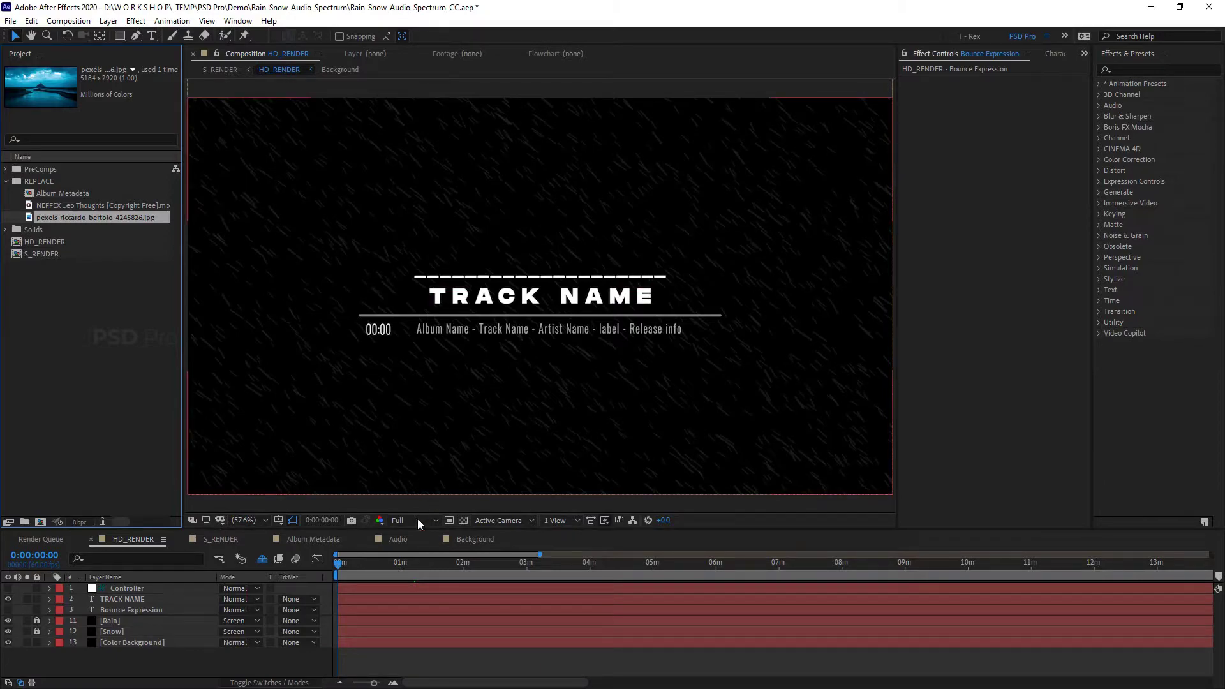
# Step: Enable Black BG ON/OFF on the Controller layer so the castle photo shows, then open Background
pyautogui.click(134, 589)
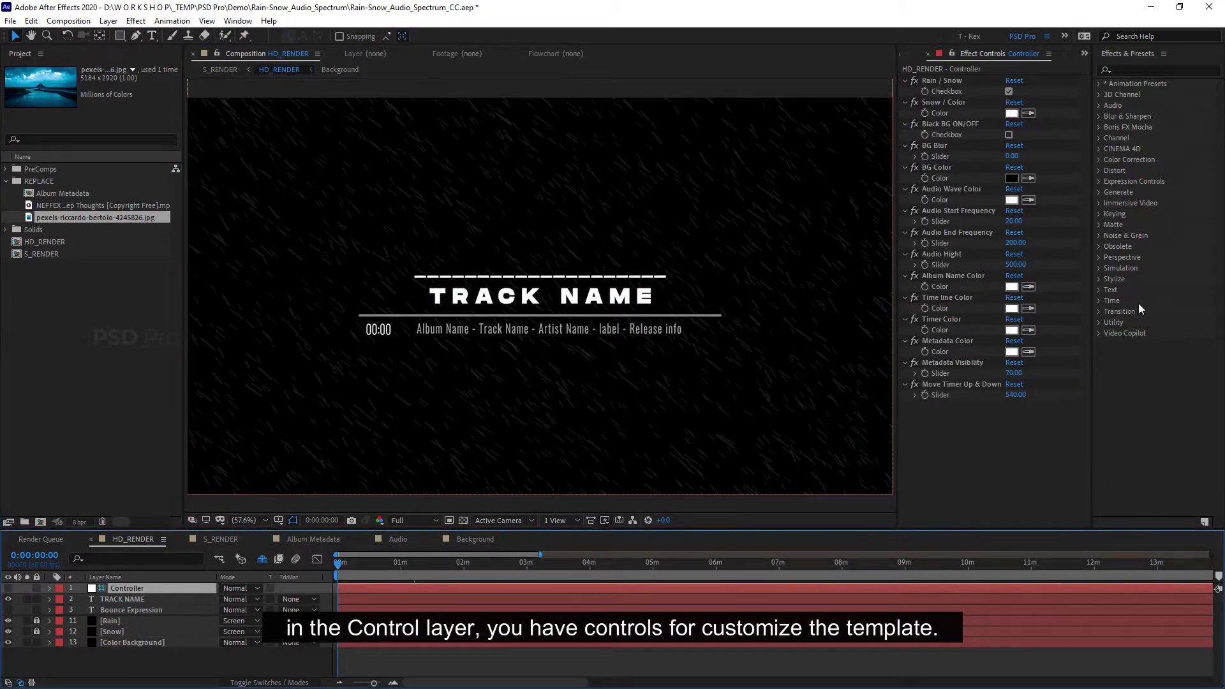
pyautogui.click(951, 124)
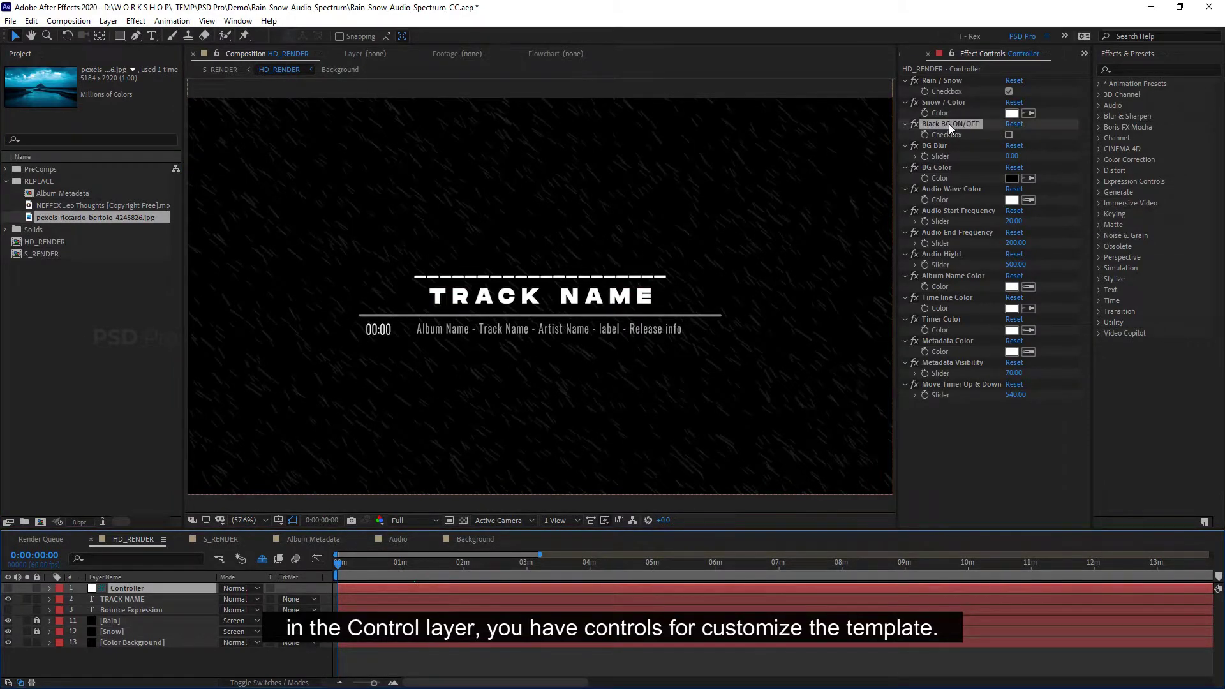
pyautogui.click(1009, 136)
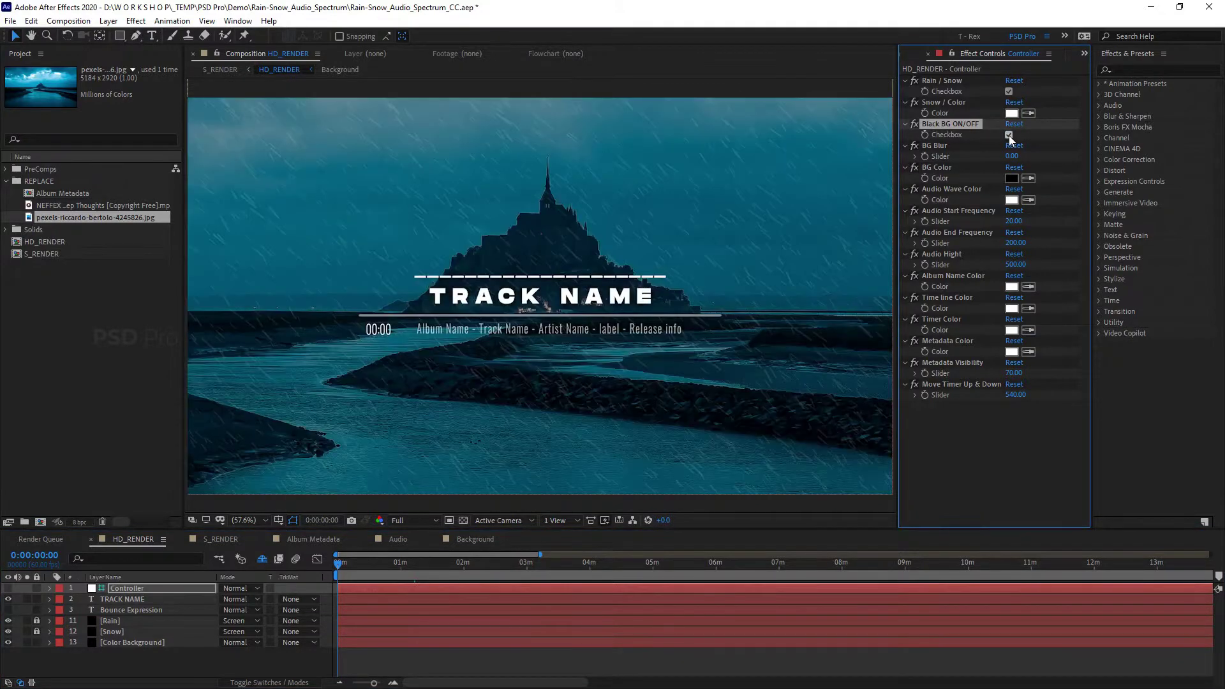
pyautogui.click(1009, 135)
pyautogui.click(1009, 135)
pyautogui.click(485, 540)
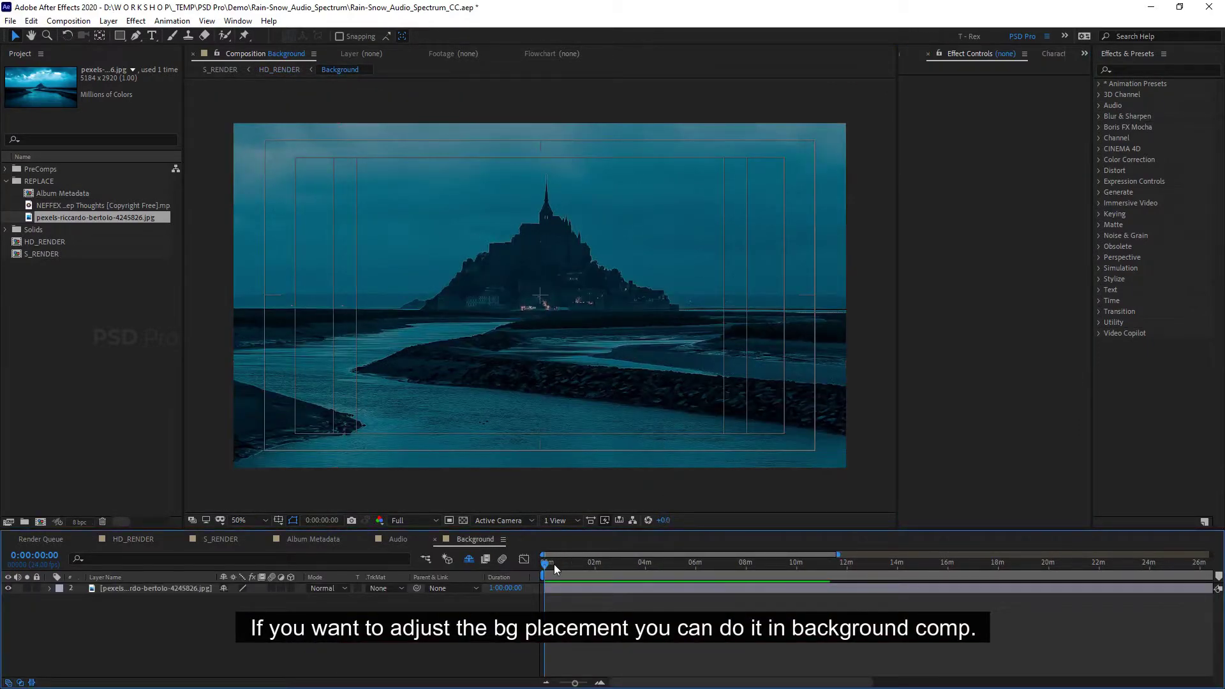
# Step: Hide the title/action safe guides, then move the Audio comp's time to the audio's end
pyautogui.click(182, 590)
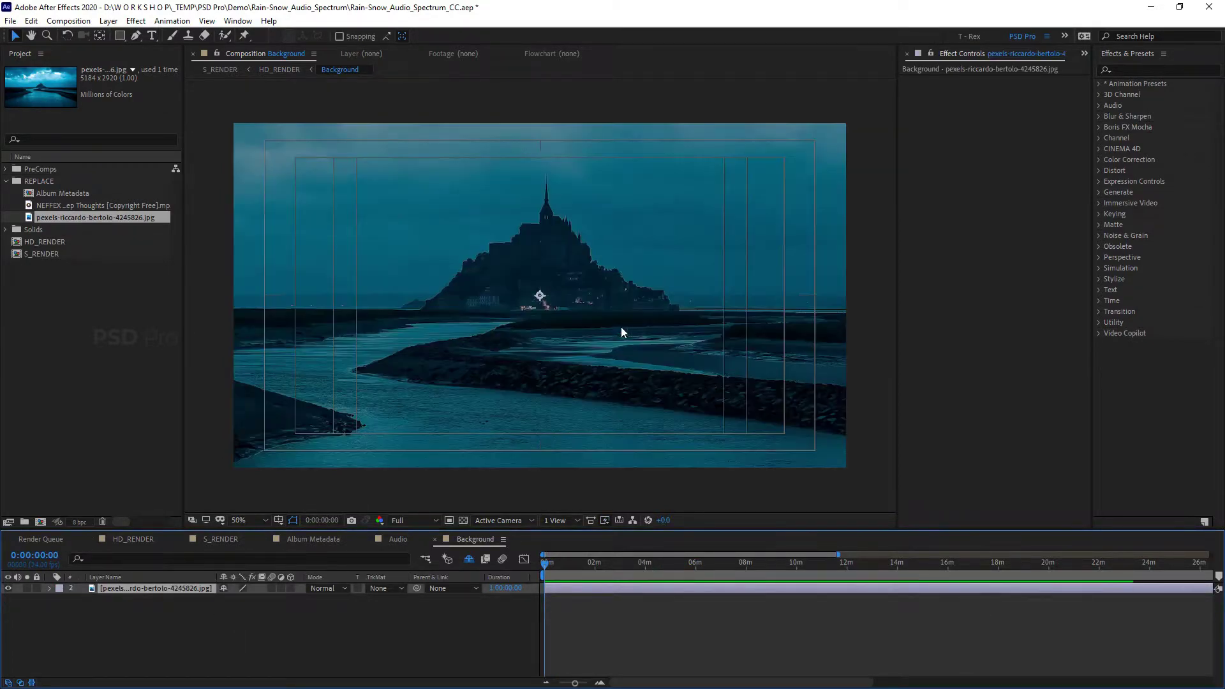
pyautogui.click(278, 521)
pyautogui.click(307, 535)
pyautogui.click(383, 638)
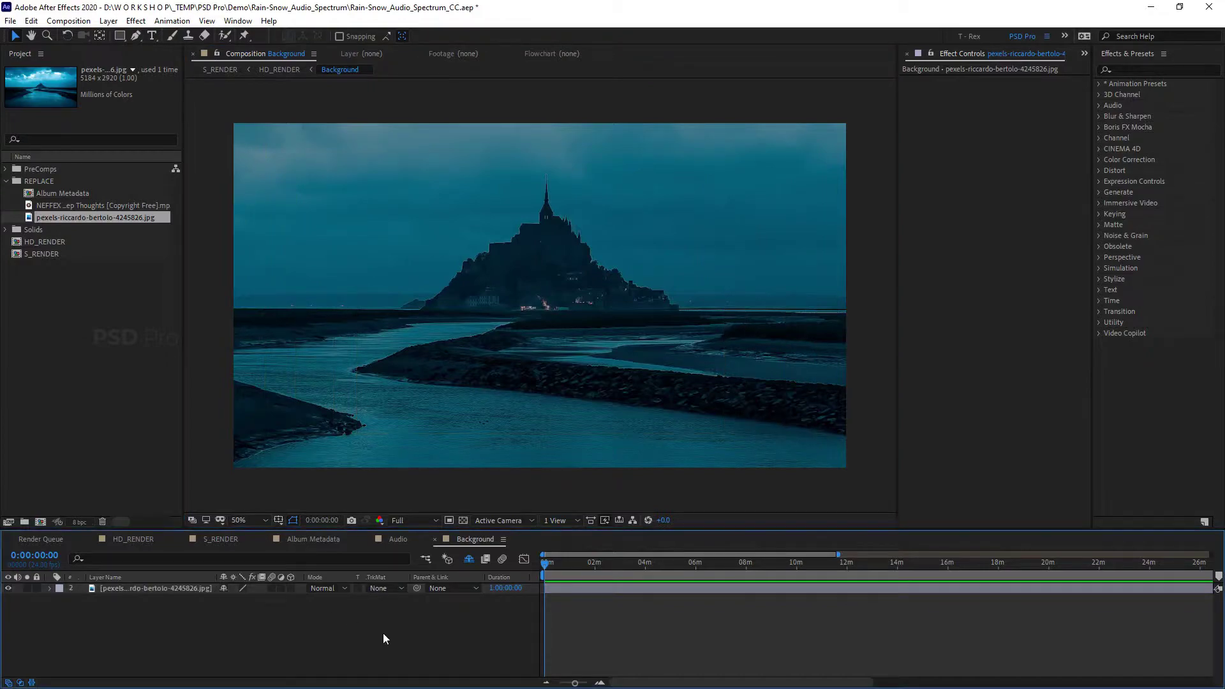
pyautogui.click(402, 541)
pyautogui.moveTo(562, 565); pyautogui.dragTo(740, 568)
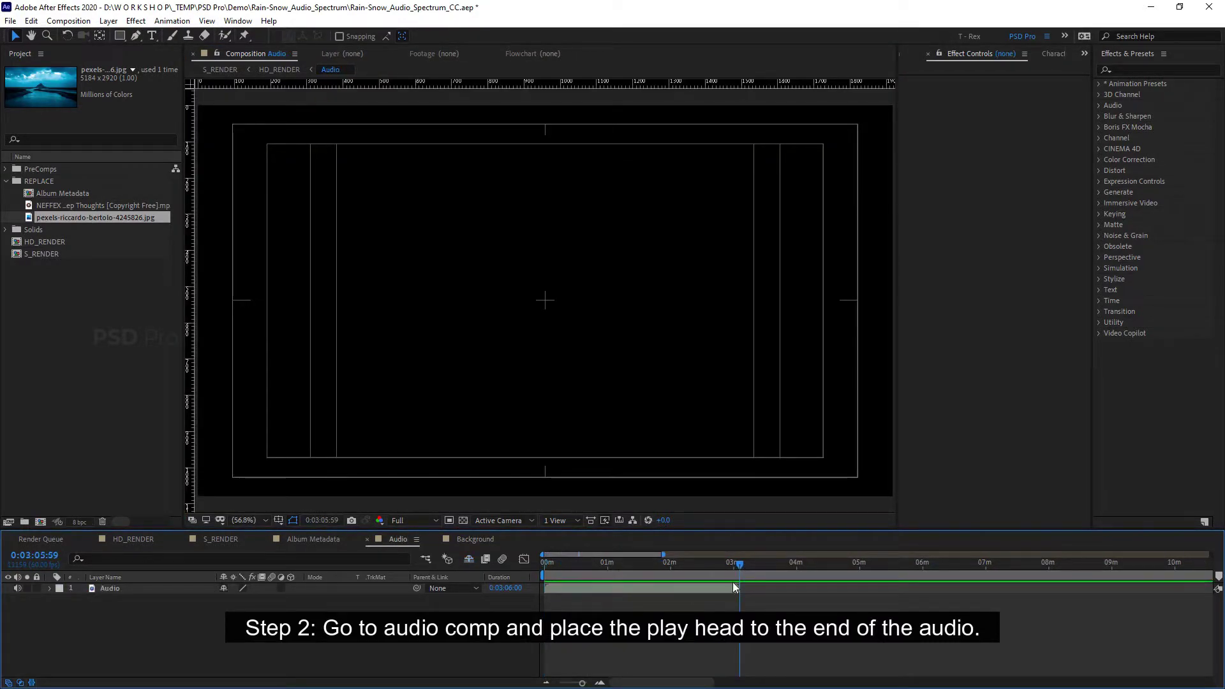
# Step: End the HD_RENDER work area at 0:03:05:59 and scrub around it to check
pyautogui.click(132, 540)
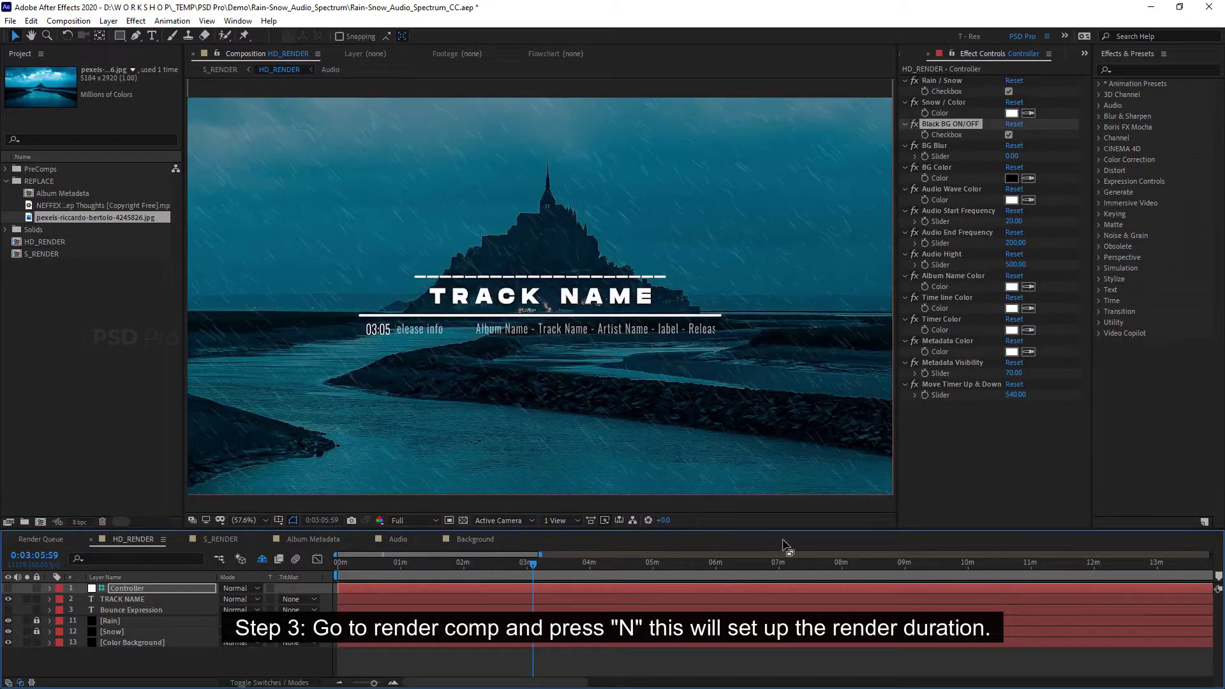
pyautogui.press('n')
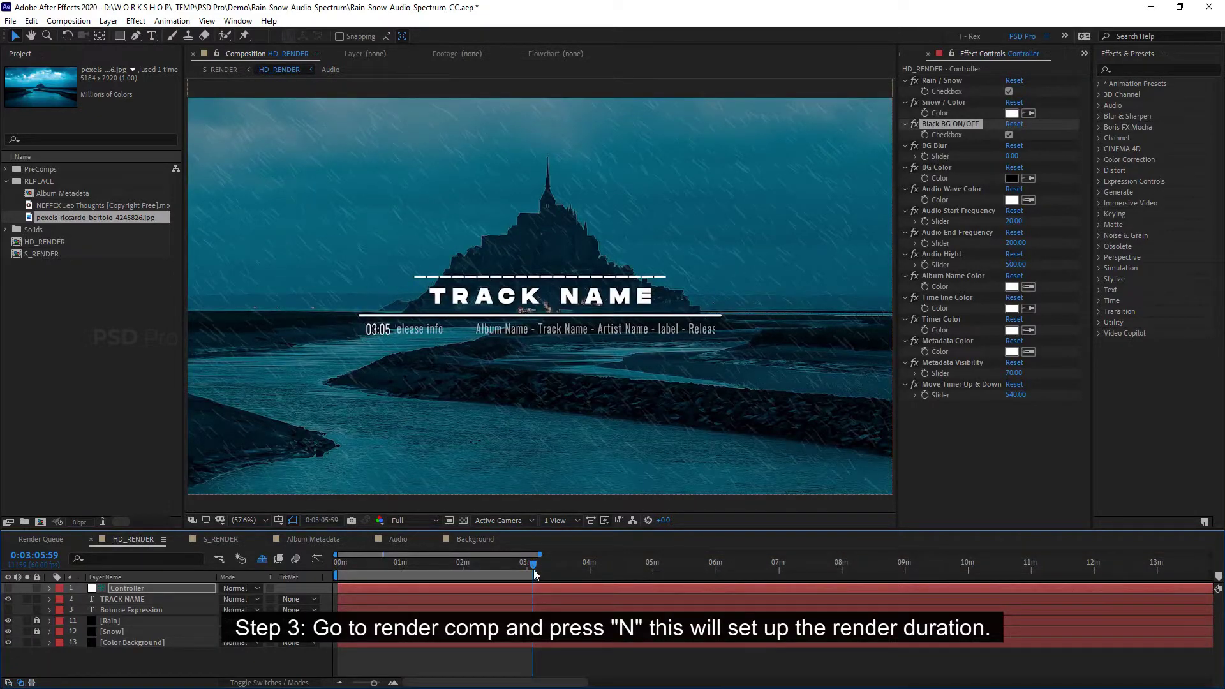
pyautogui.moveTo(534, 569); pyautogui.dragTo(744, 568)
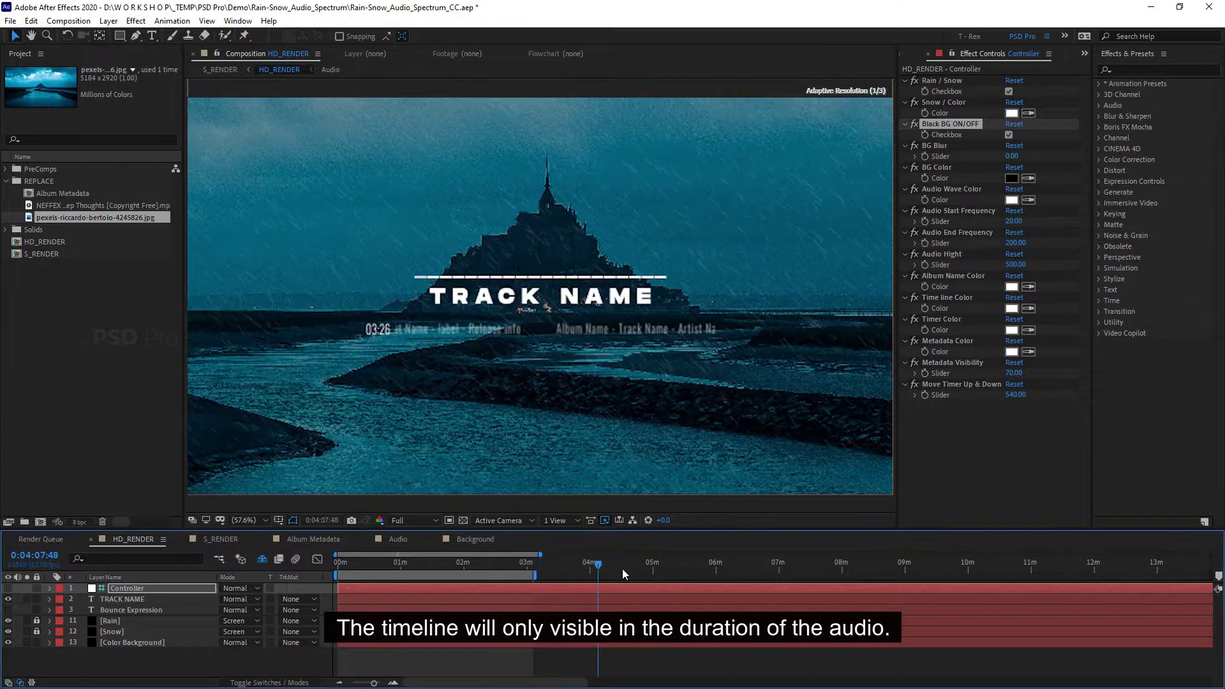
pyautogui.moveTo(653, 580); pyautogui.dragTo(330, 566)
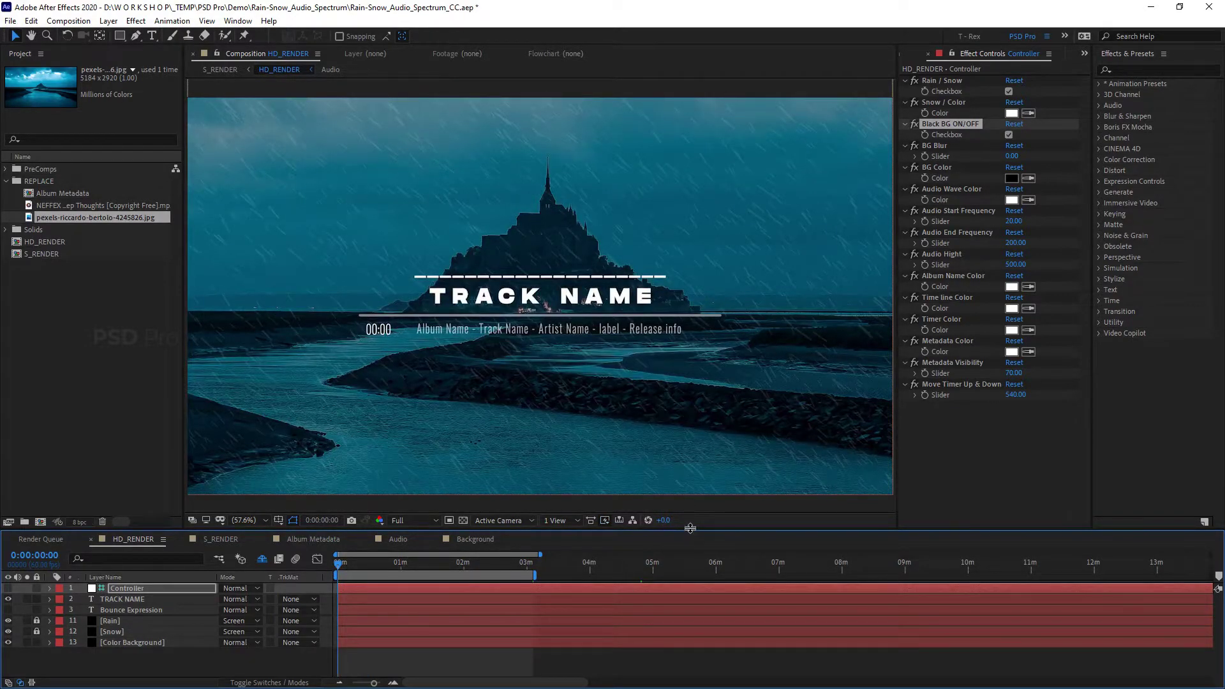
pyautogui.moveTo(690, 529); pyautogui.dragTo(690, 521)
# Step: Select part of the NEFFEX mp3's file name for the title, leaving the name unchanged
pyautogui.doubleClick(132, 593)
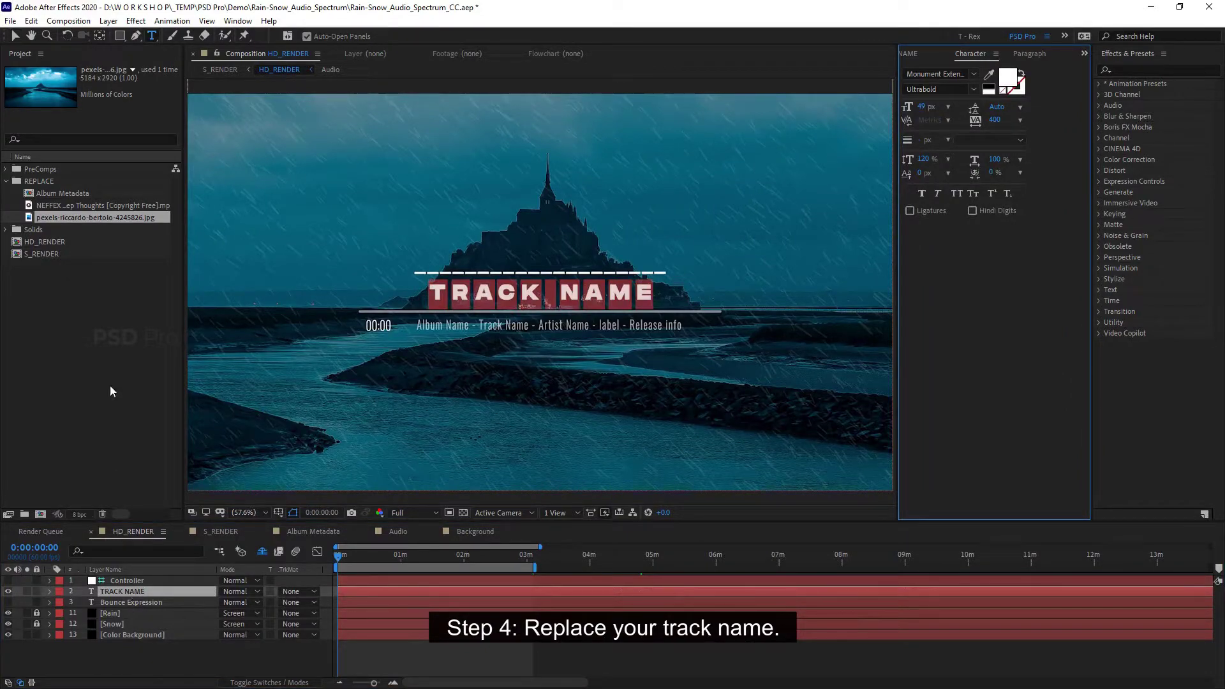
pyautogui.moveTo(184, 221); pyautogui.dragTo(217, 221)
pyautogui.click(74, 205)
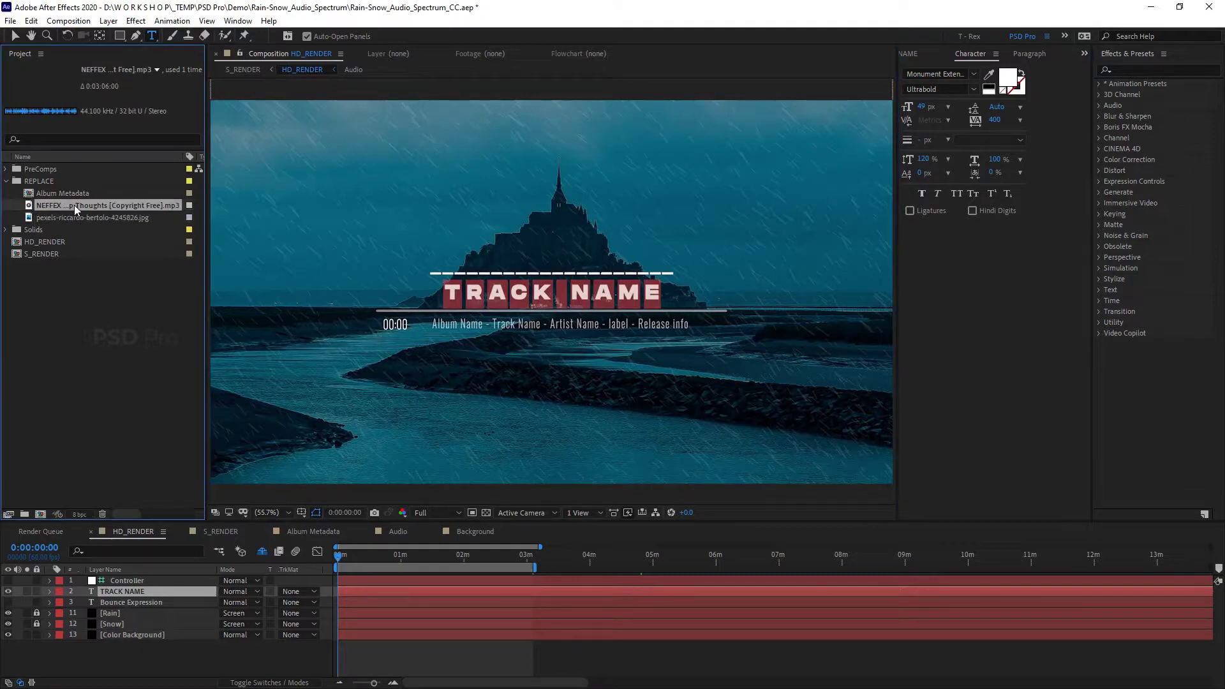
pyautogui.rightClick(74, 204)
pyautogui.click(123, 413)
pyautogui.press('Return')
pyautogui.click(67, 205)
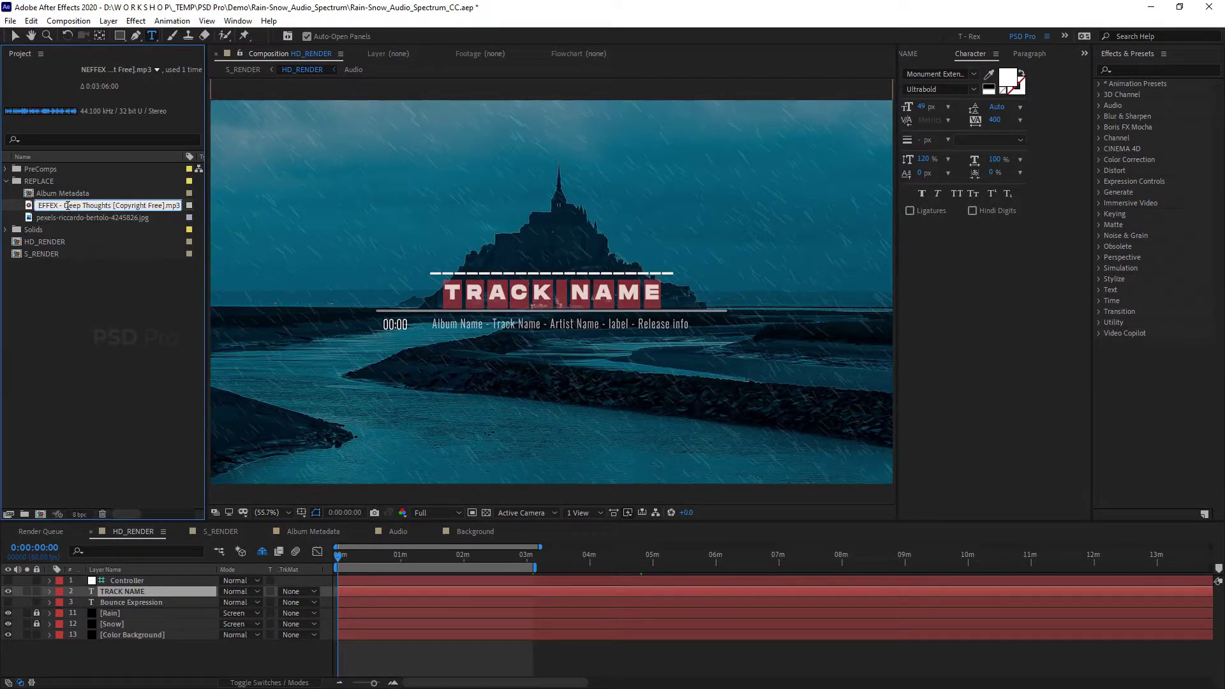
pyautogui.moveTo(65, 206); pyautogui.dragTo(106, 202)
pyautogui.press('Return')
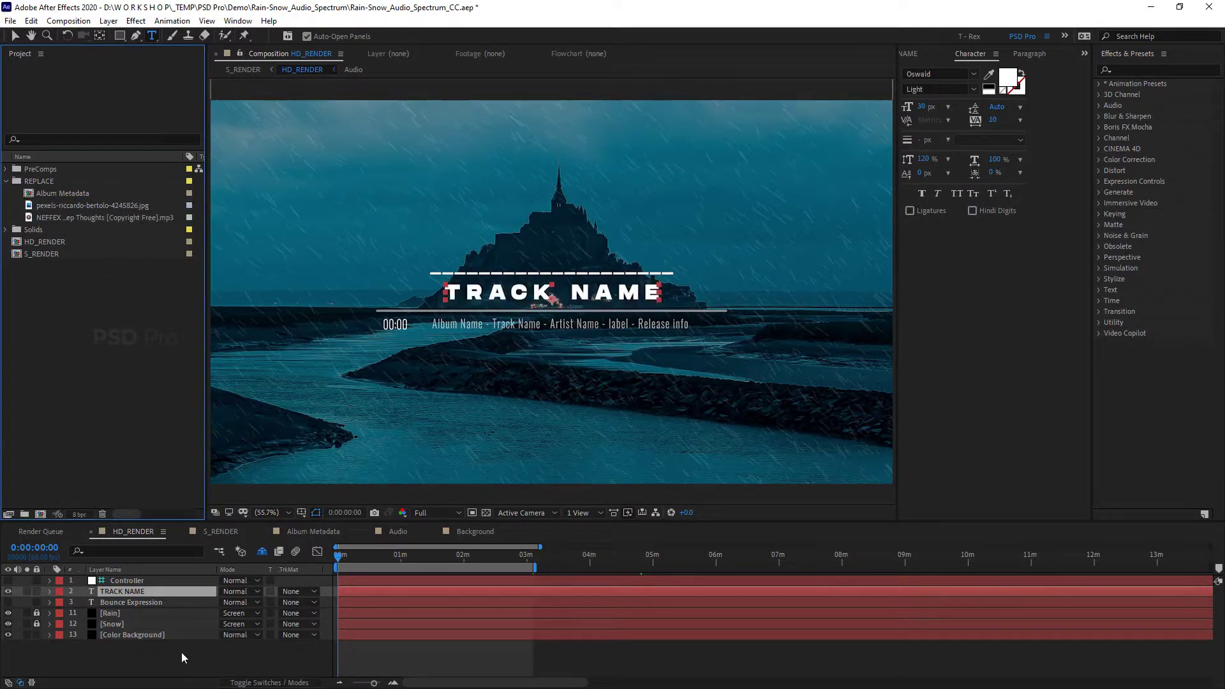
# Step: Paste Deep Thoughts as the title, turn on All Caps and tighten its tracking
pyautogui.doubleClick(141, 592)
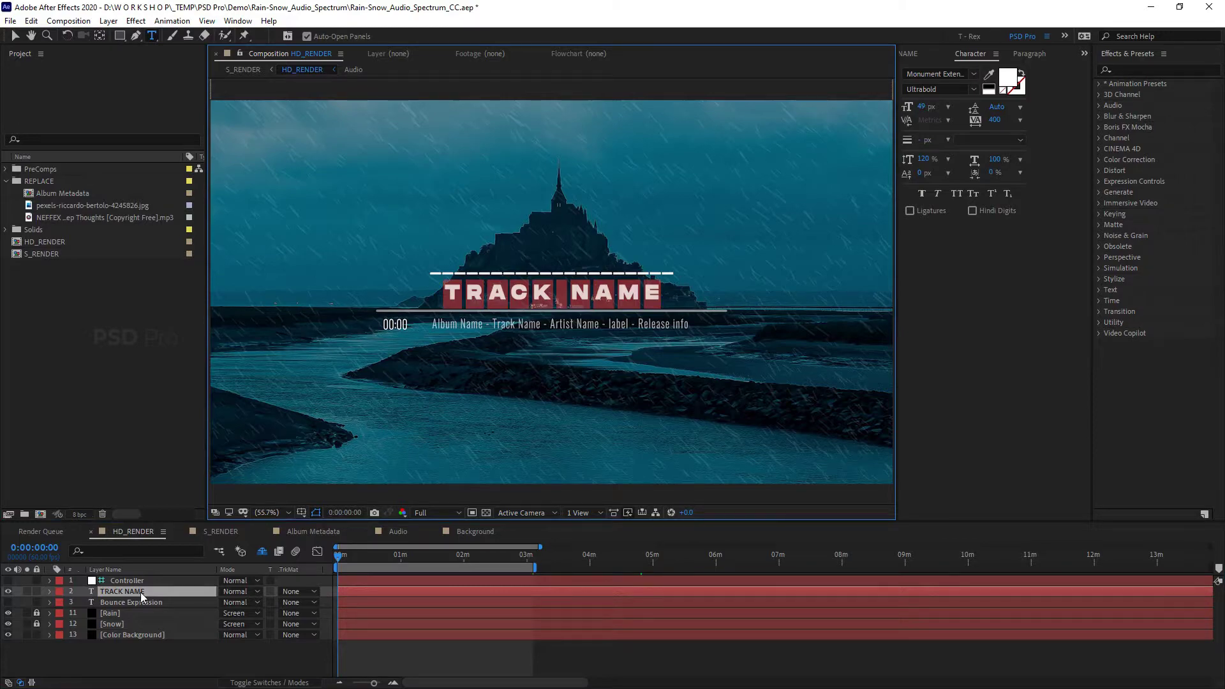
pyautogui.write('Deep Thoughts')
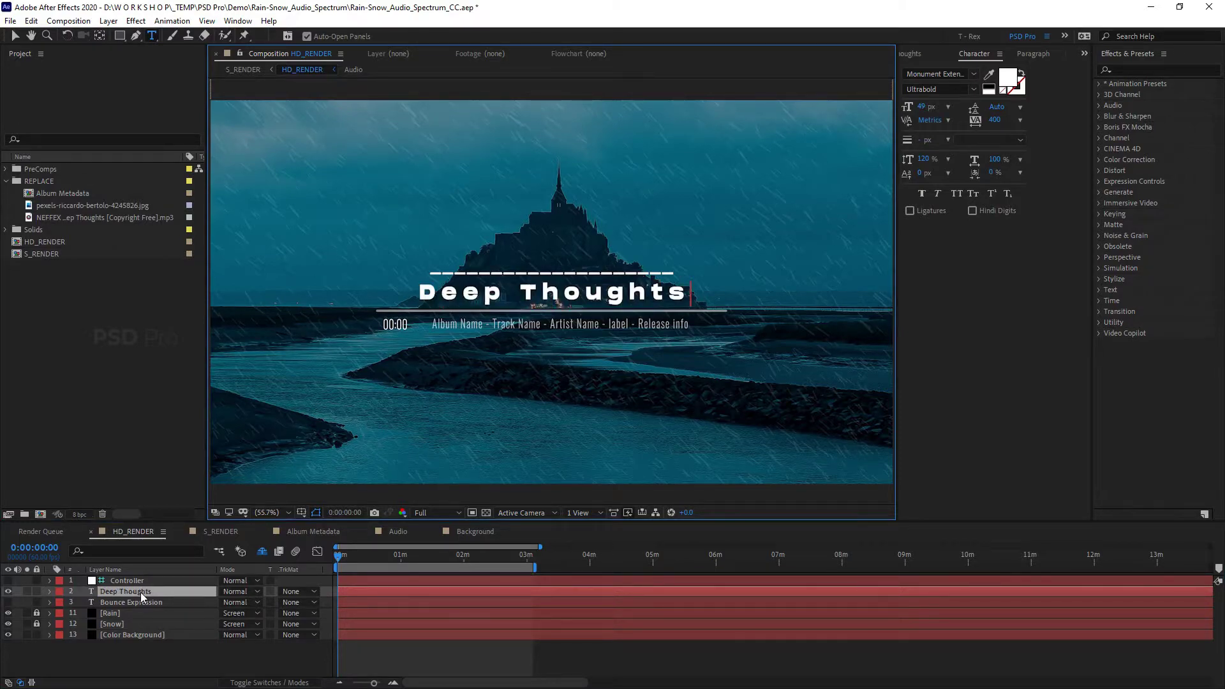
pyautogui.hotkey('ctrl', 'a')
pyautogui.click(957, 194)
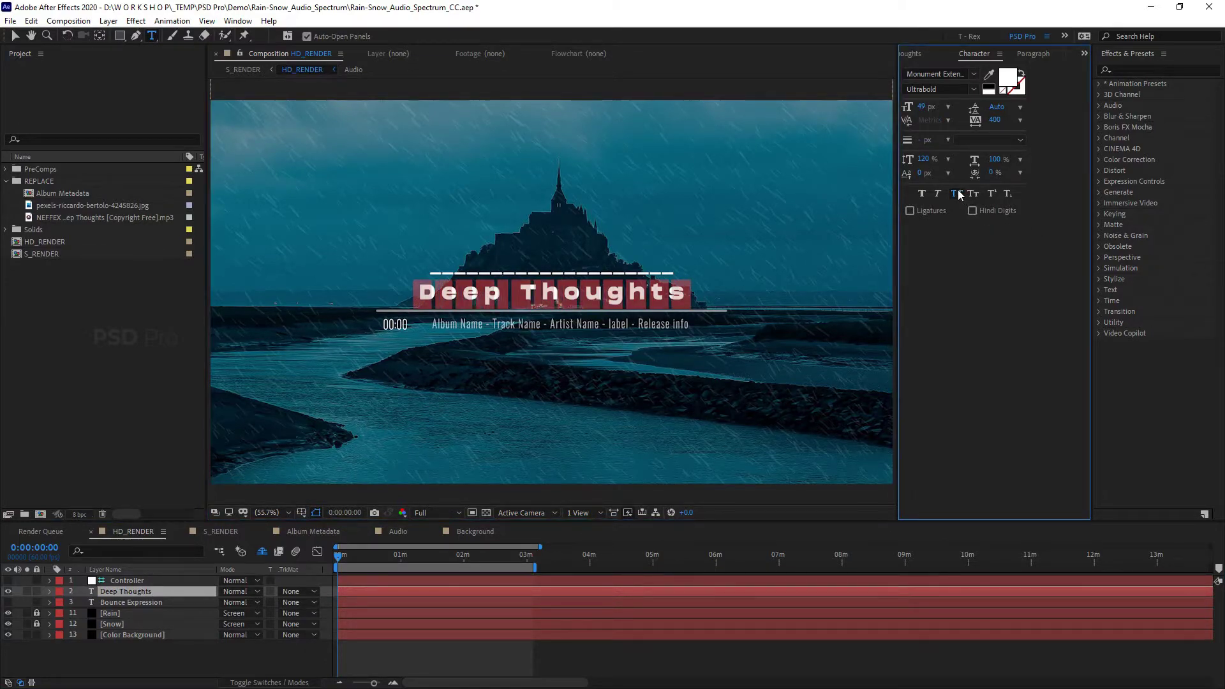
pyautogui.moveTo(995, 120)
pyautogui.mouseDown()
pyautogui.moveTo(860, 134)
pyautogui.moveTo(873, 132)
pyautogui.mouseUp()
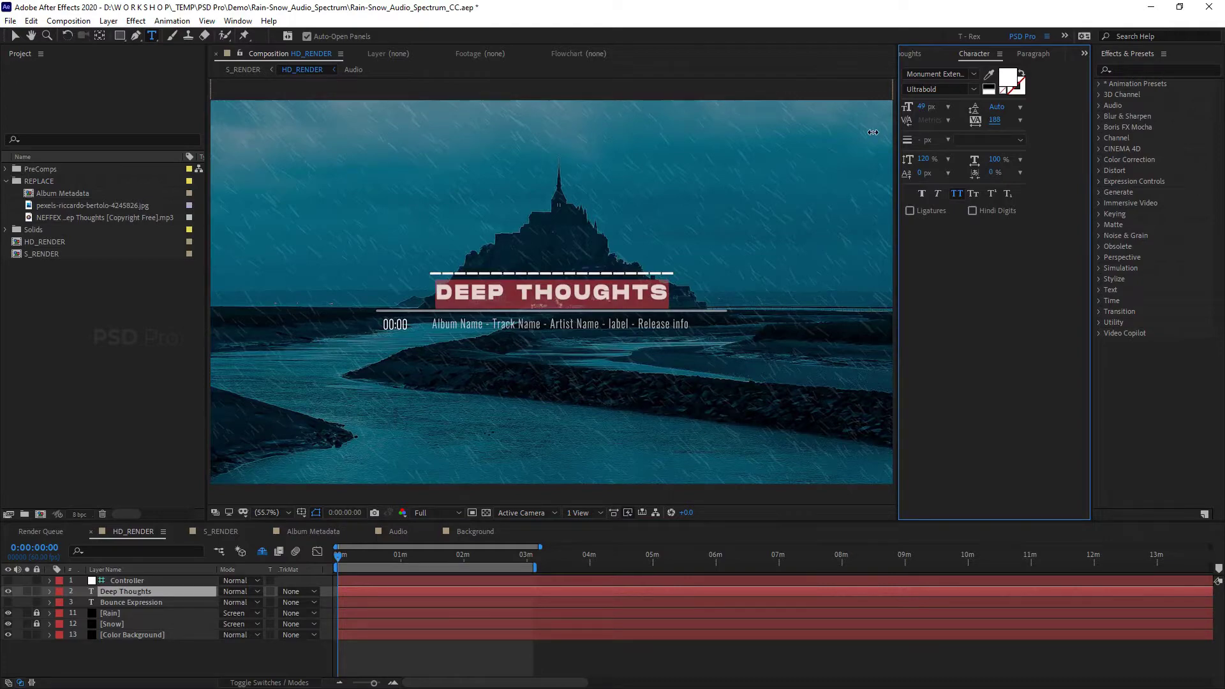
pyautogui.click(156, 646)
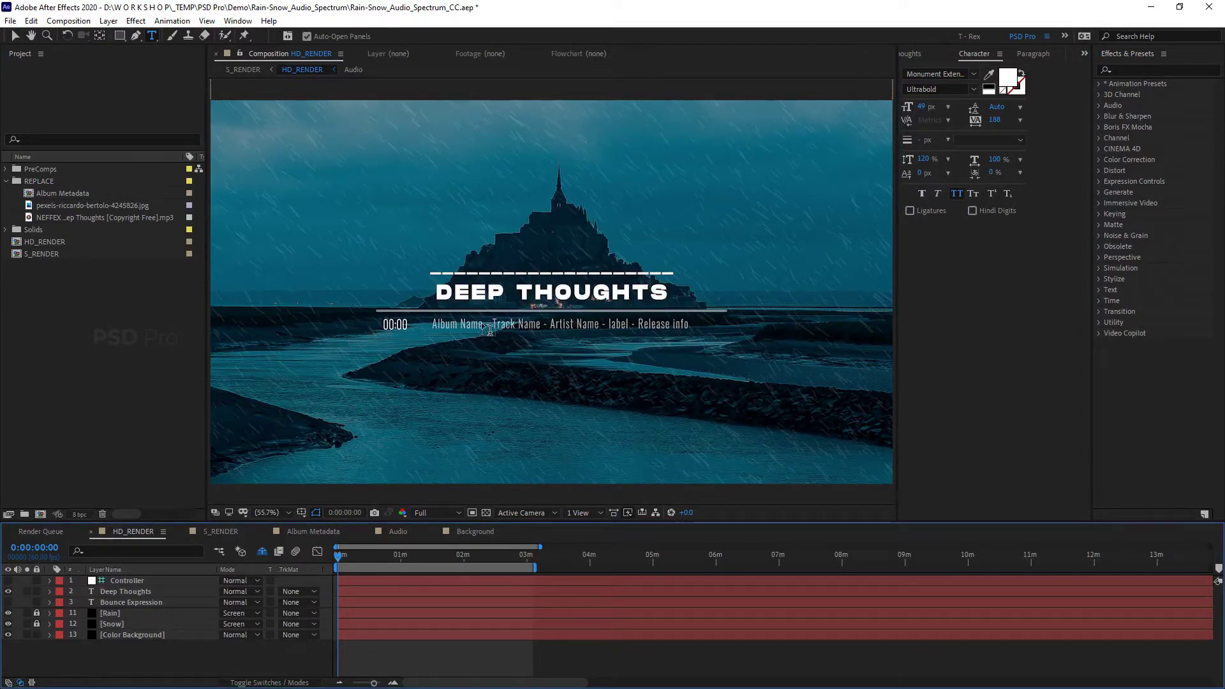
pyautogui.click(313, 532)
# Step: Replace Track Name with Deep Thoughts and Artist Name with NEFFEX in the metadata line
pyautogui.moveTo(569, 570); pyautogui.dragTo(870, 578)
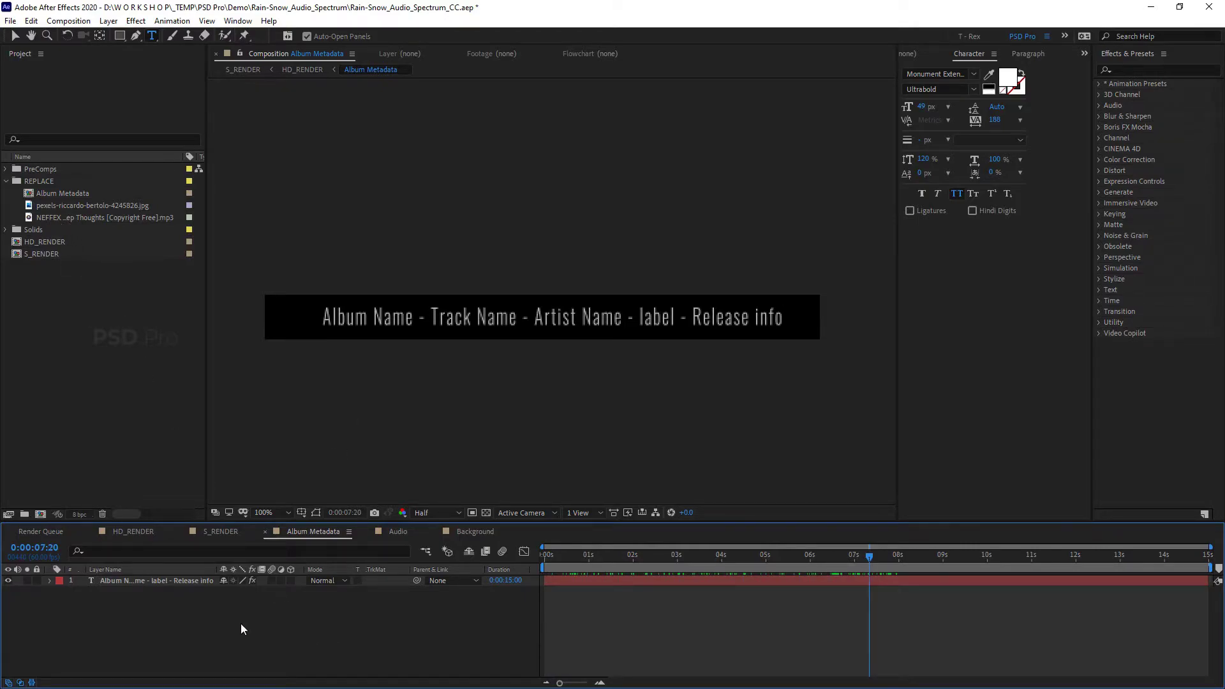
pyautogui.doubleClick(153, 583)
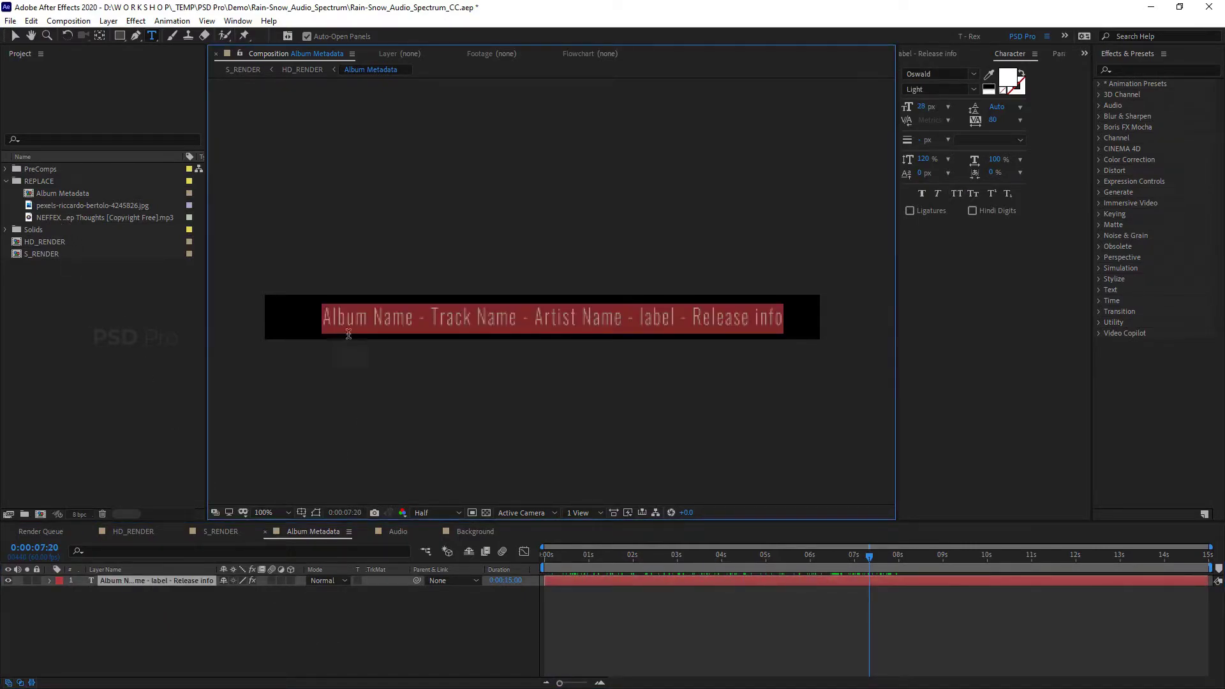
pyautogui.moveTo(429, 319); pyautogui.dragTo(514, 315)
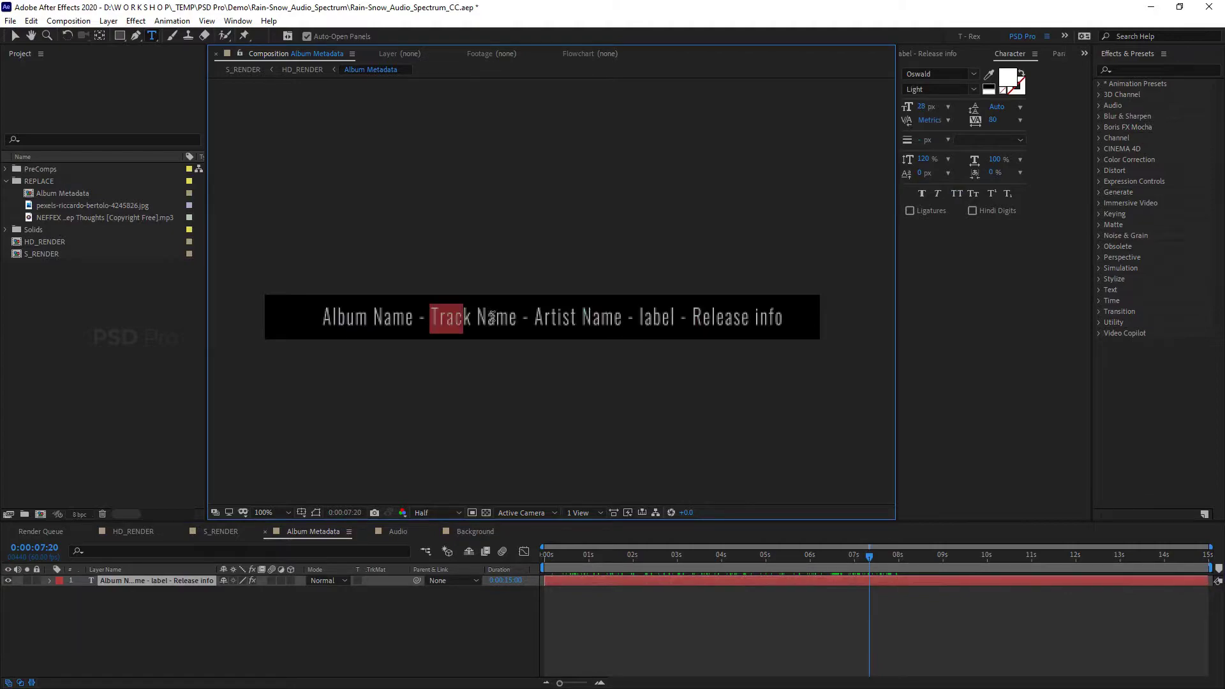
pyautogui.write('Deep Thoughts')
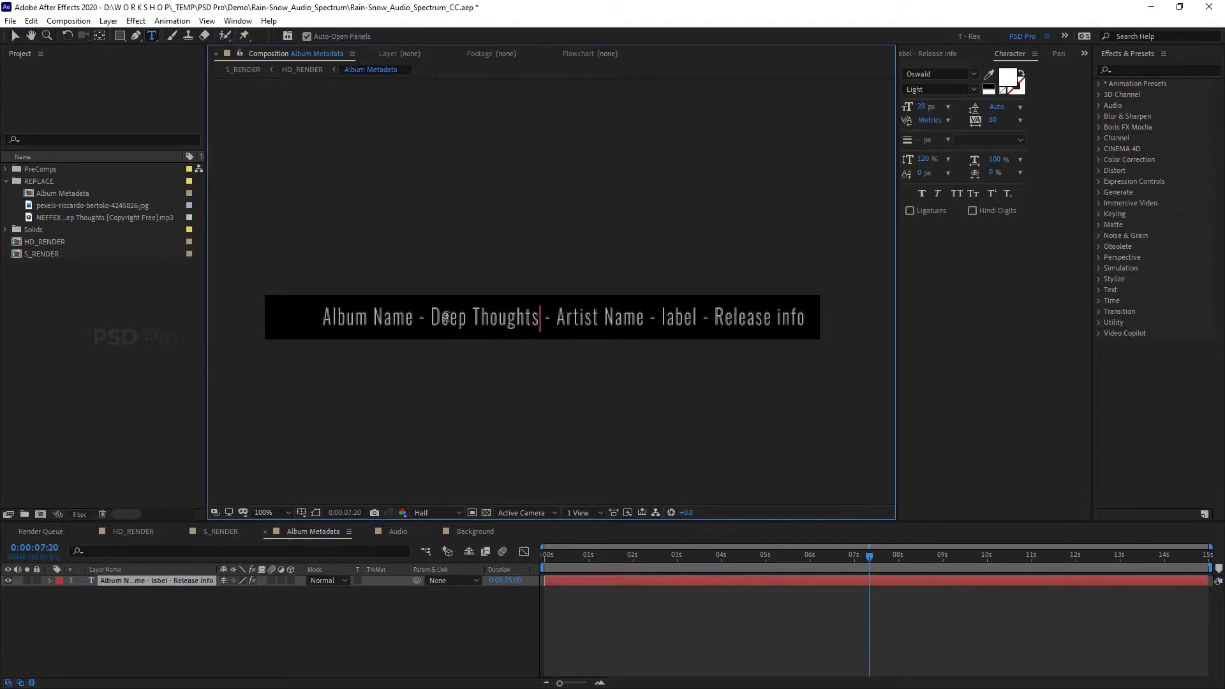
pyautogui.moveTo(557, 317); pyautogui.dragTo(642, 316)
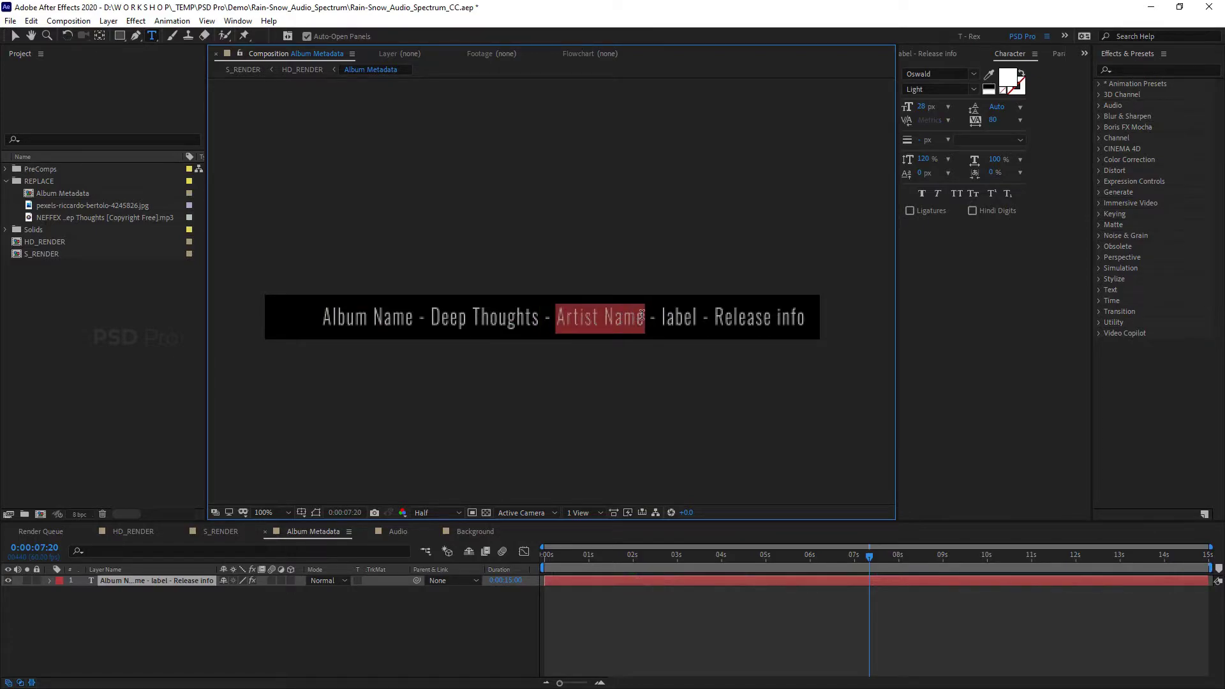
pyautogui.write('NE')
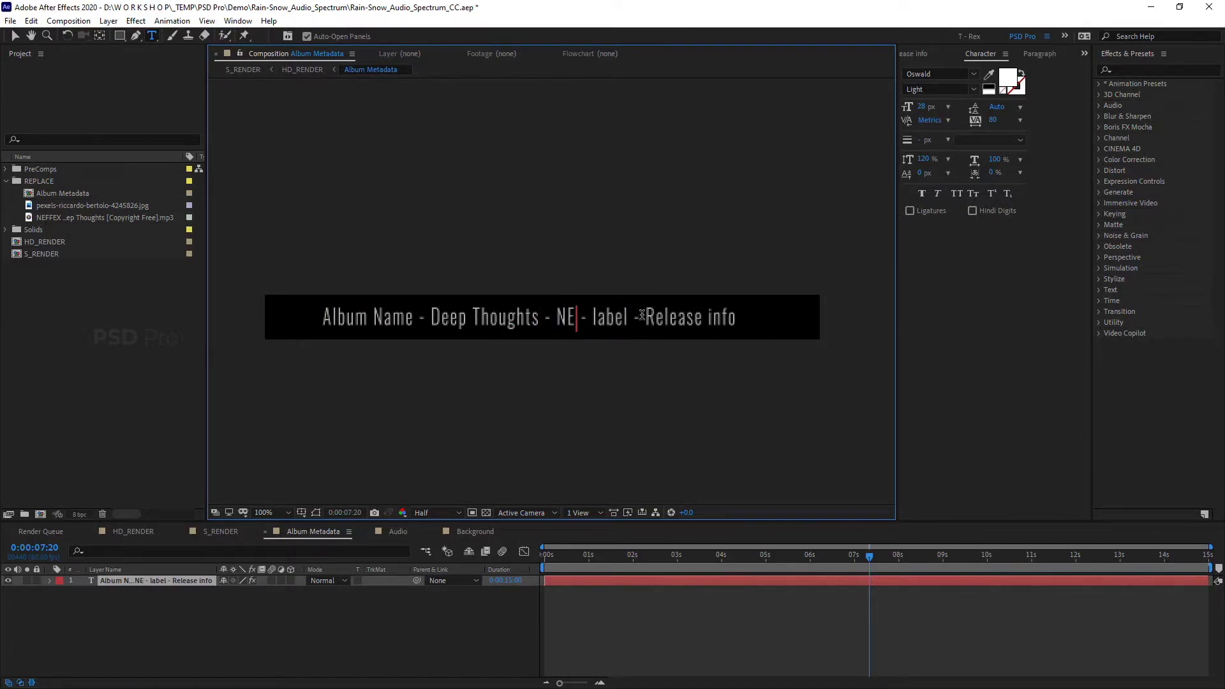
pyautogui.write('E')
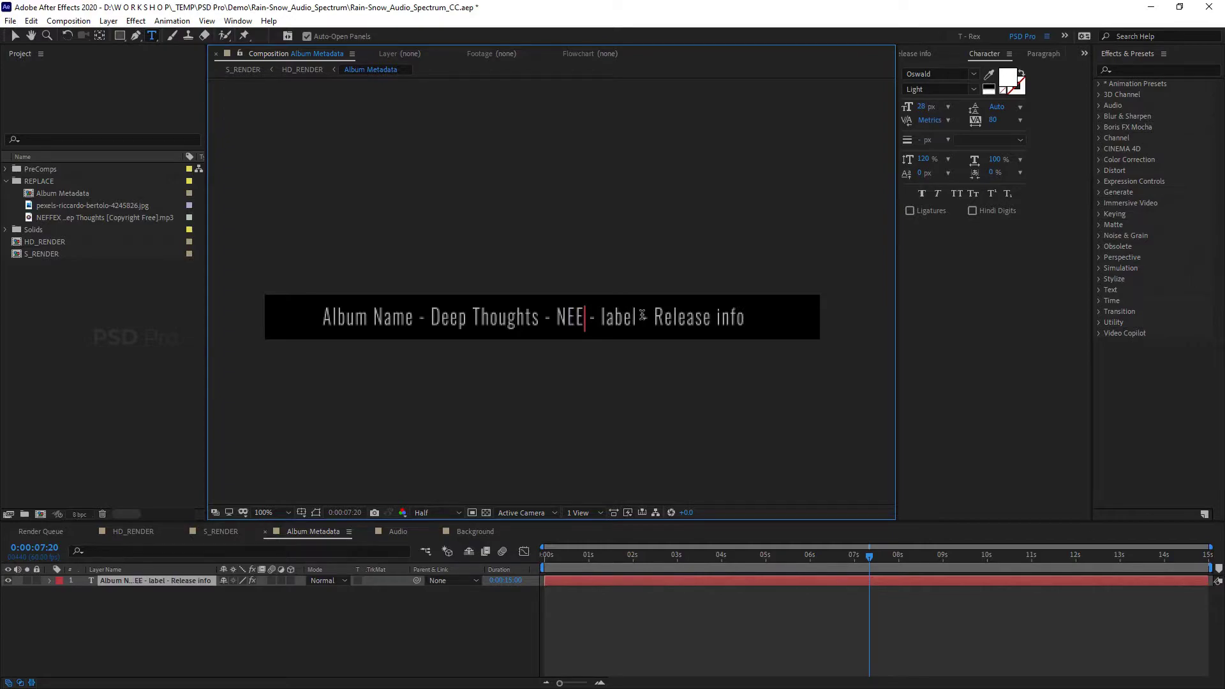
pyautogui.press('BackSpace')
pyautogui.write('FF')
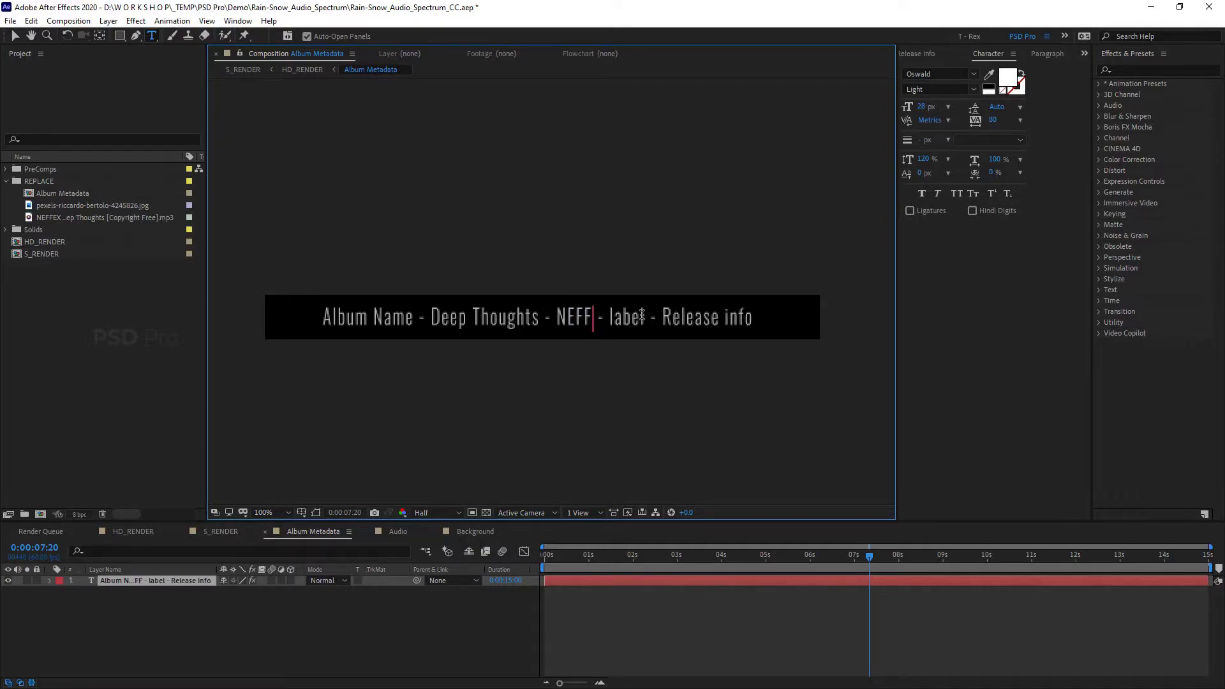
pyautogui.write('EX')
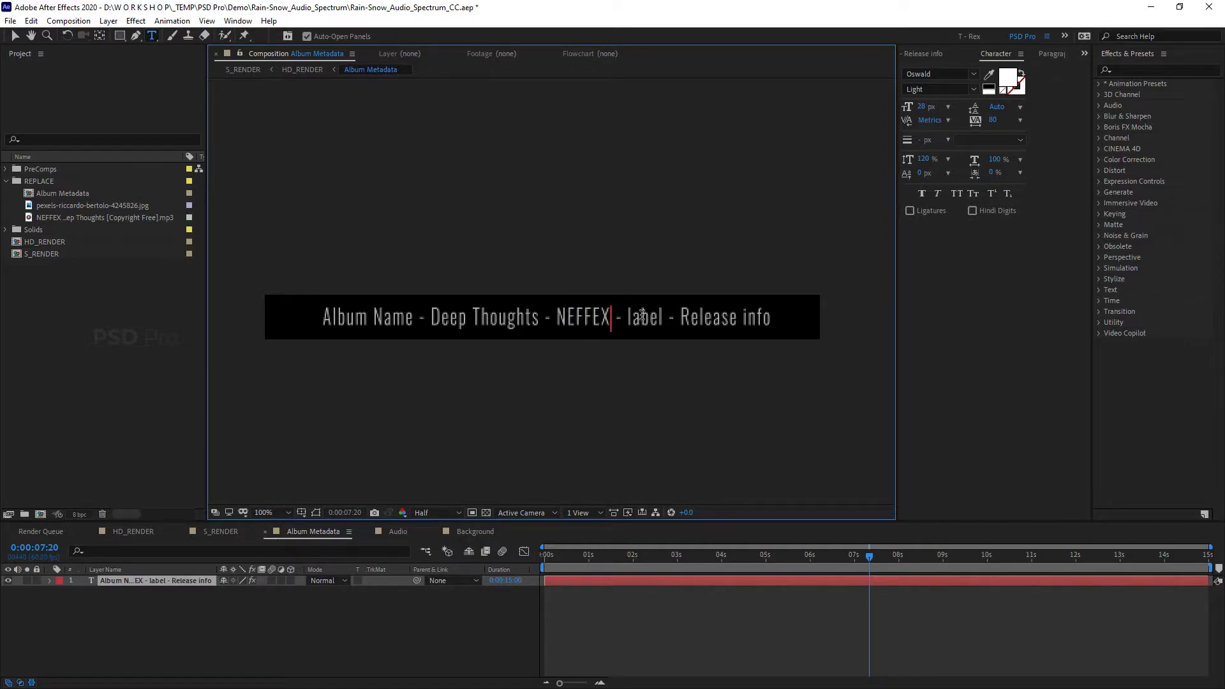
# Step: Delete the Release and Album Name parts and add [Copyright Free] to finish the line
pyautogui.press('Right')
pyautogui.press('Right')
pyautogui.press('Right')
pyautogui.press('Delete')
pyautogui.press('Delete')
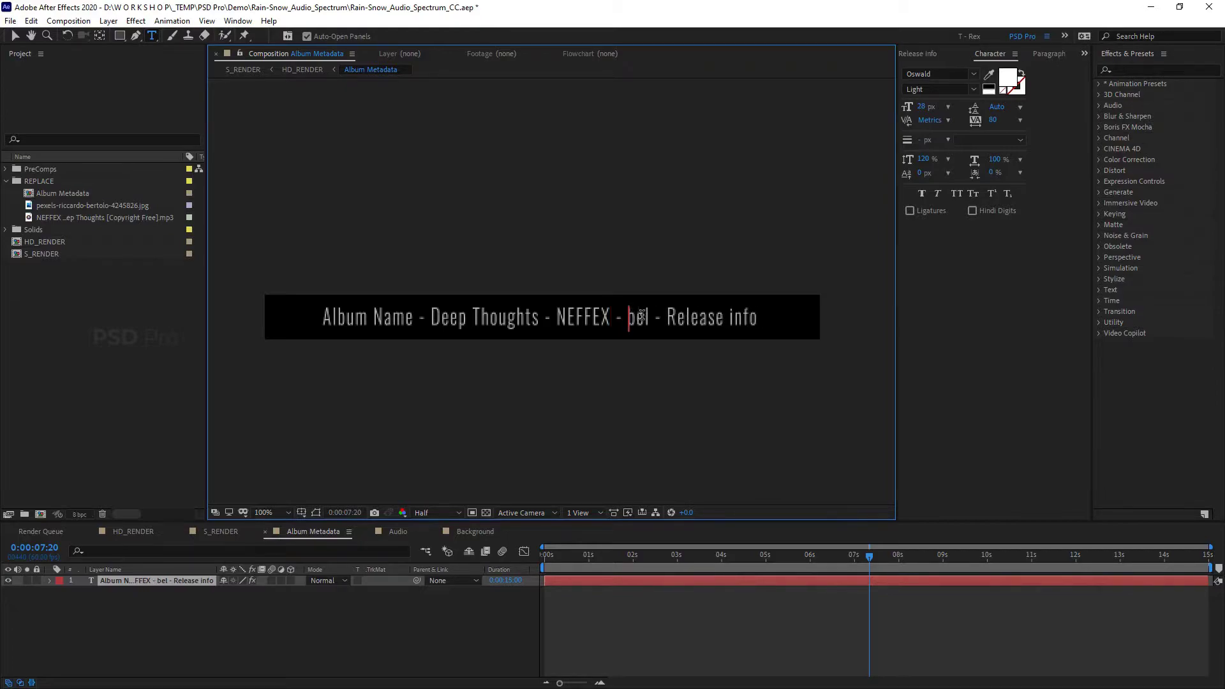
pyautogui.press('Delete')
pyautogui.press('Delete')
pyautogui.press('Delete')
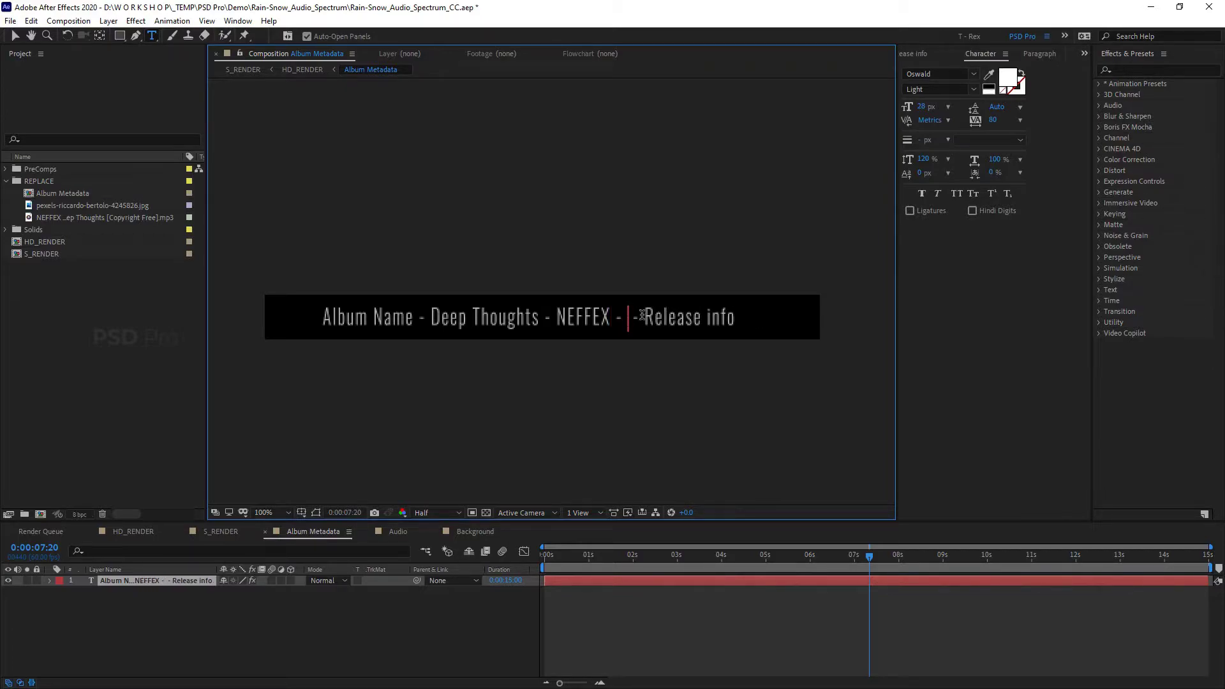
pyautogui.press('Delete')
pyautogui.press('Delete')
pyautogui.press('Delete')
pyautogui.press('Delete')
pyautogui.press('Delete')
pyautogui.press('Delete')
pyautogui.press('Delete')
pyautogui.press('Delete')
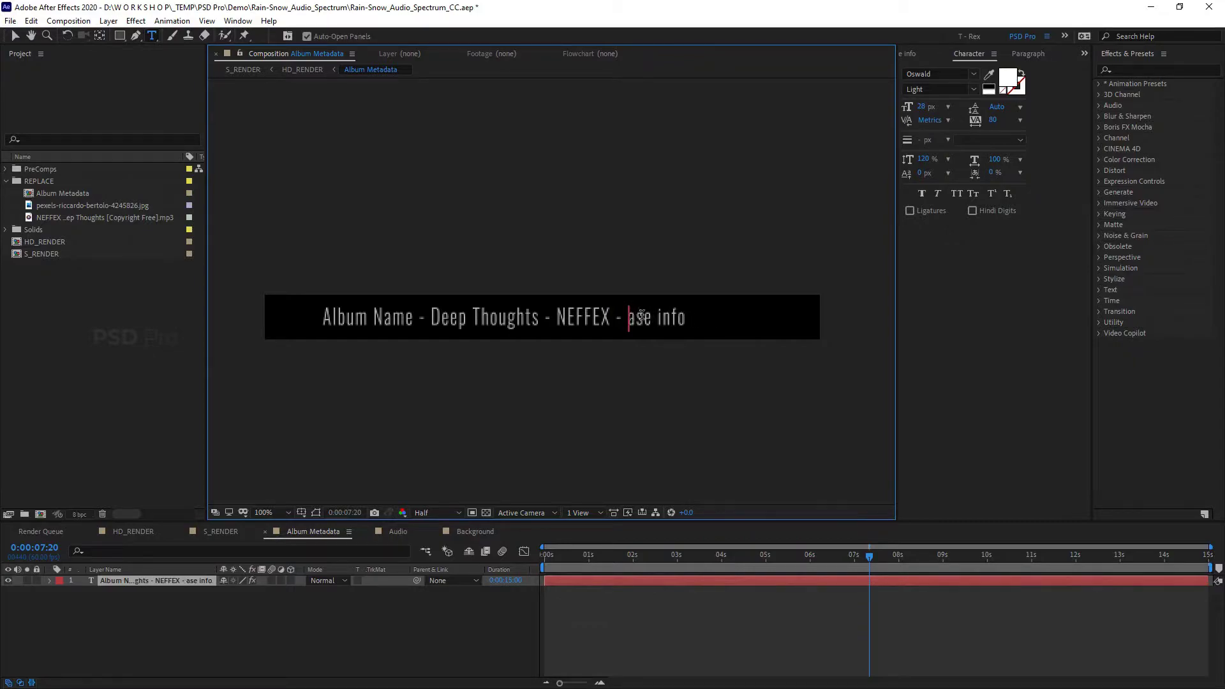
pyautogui.press('Delete')
pyautogui.press('Delete')
pyautogui.press('Delete')
pyautogui.press('Delete')
pyautogui.press('Delete')
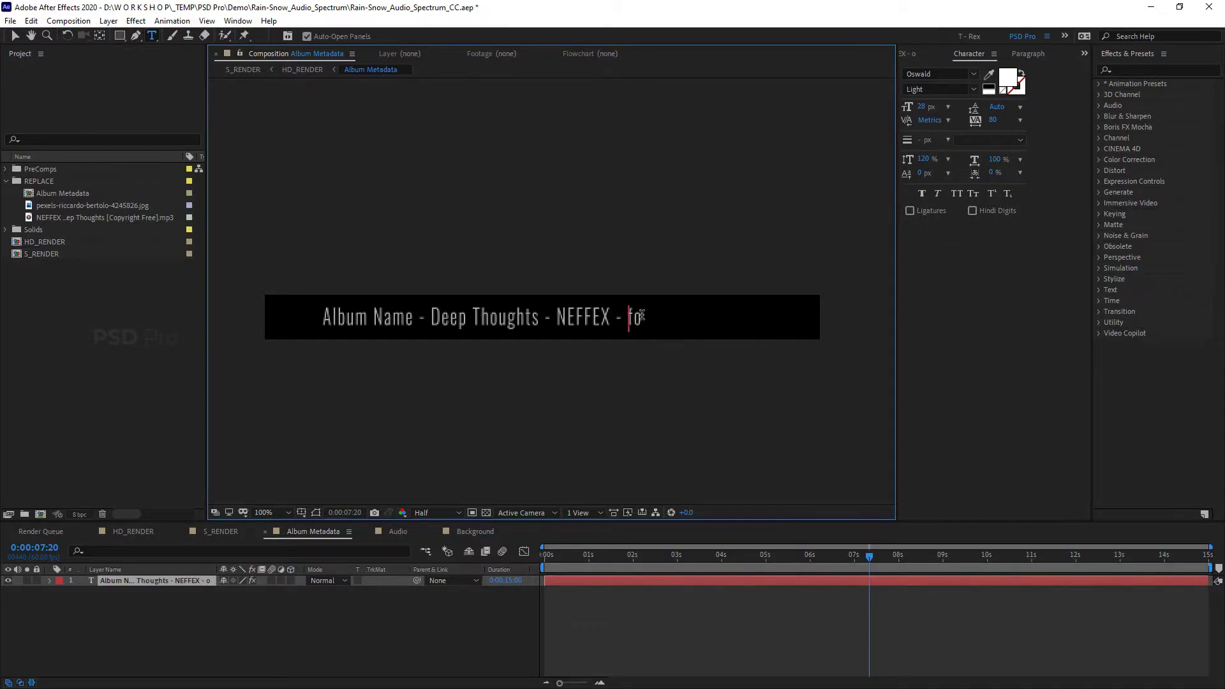
pyautogui.press('Delete')
pyautogui.press('Delete')
pyautogui.write('Copy')
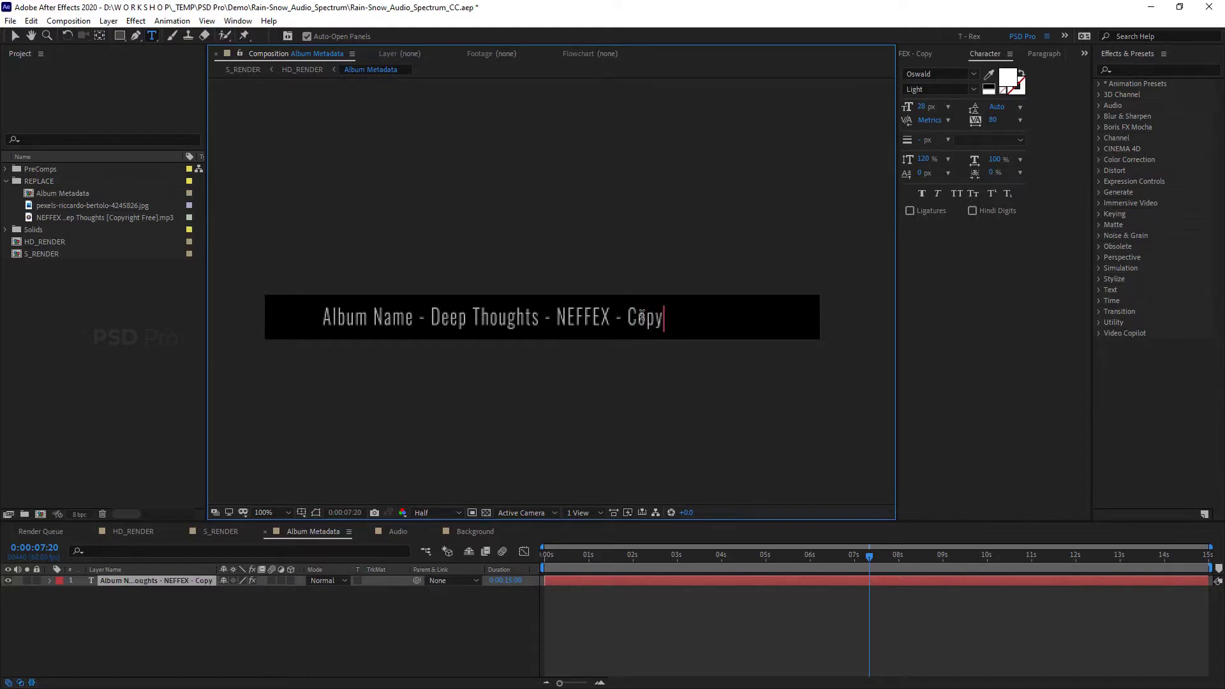
pyautogui.write('r')
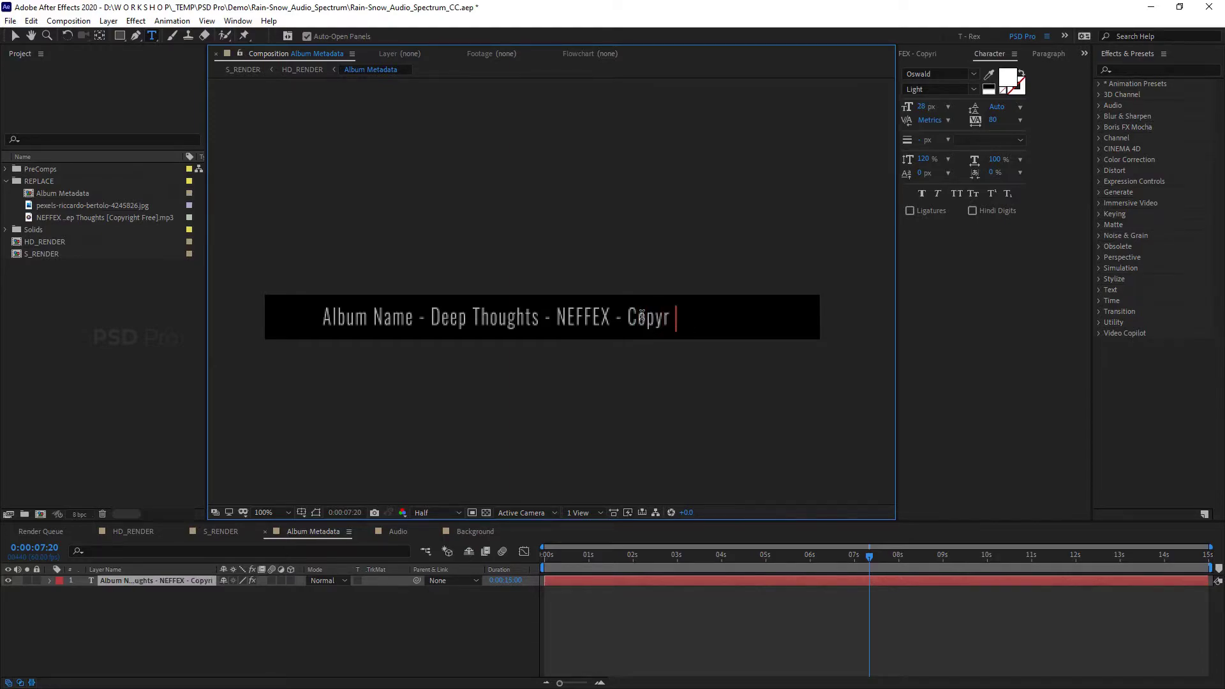
pyautogui.write('ight')
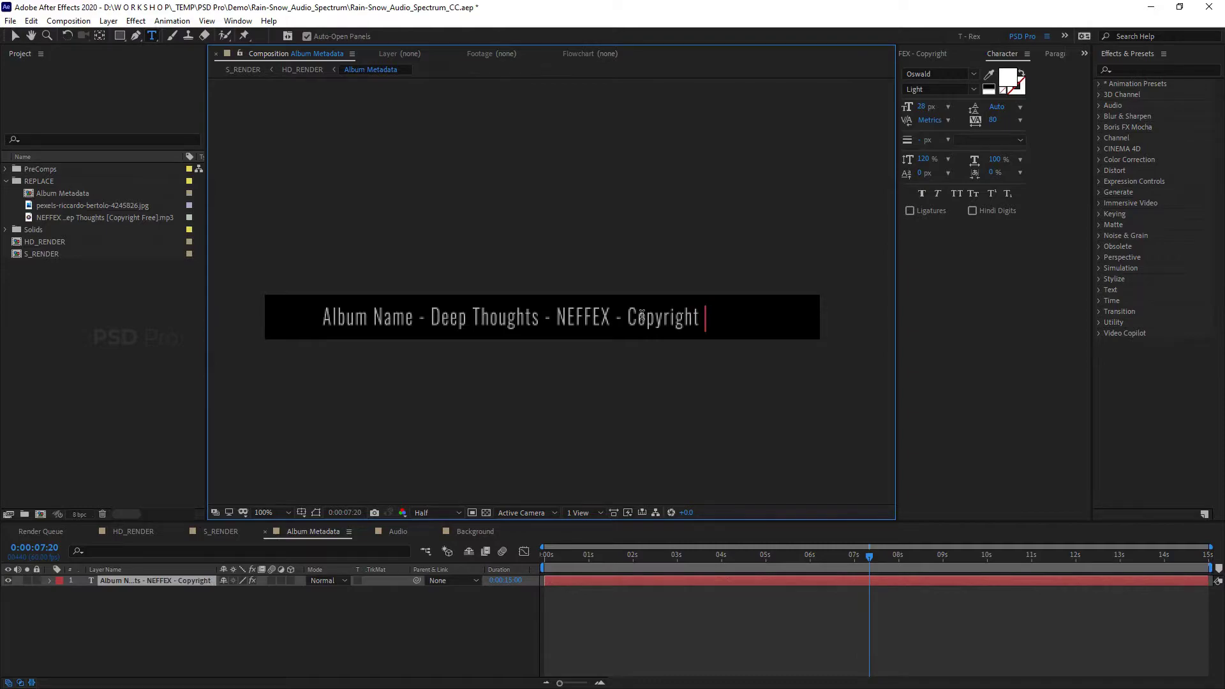
pyautogui.write(' Free')
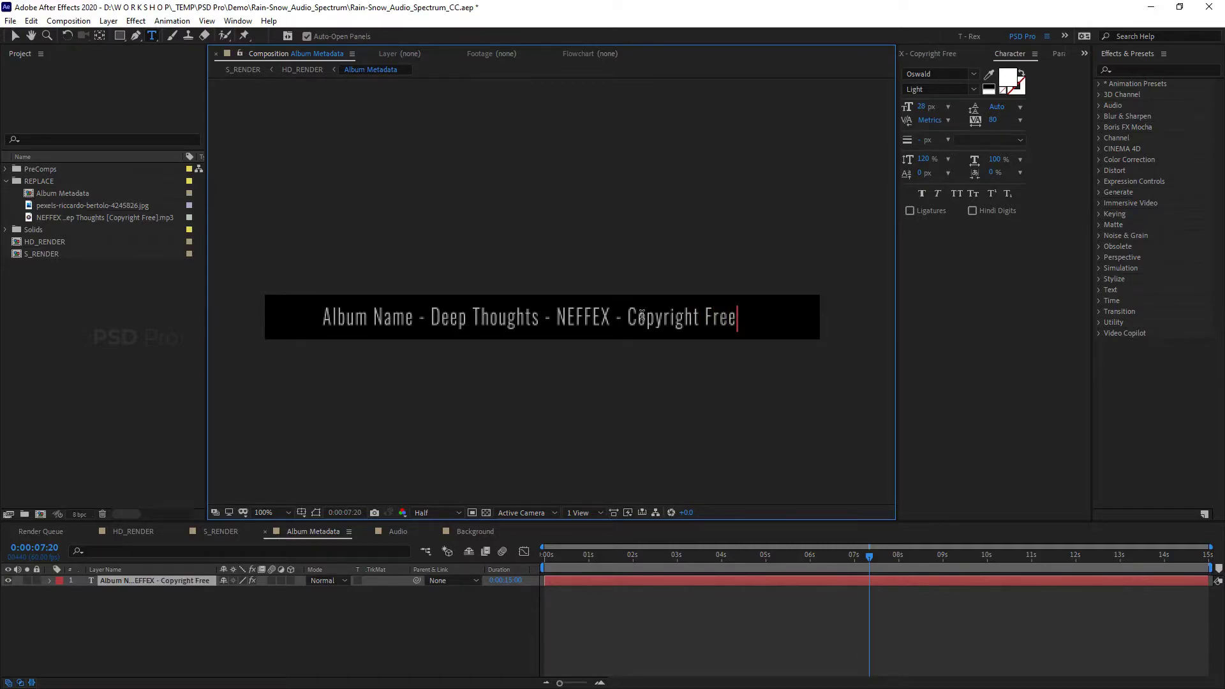
pyautogui.write(']')
pyautogui.write('[')
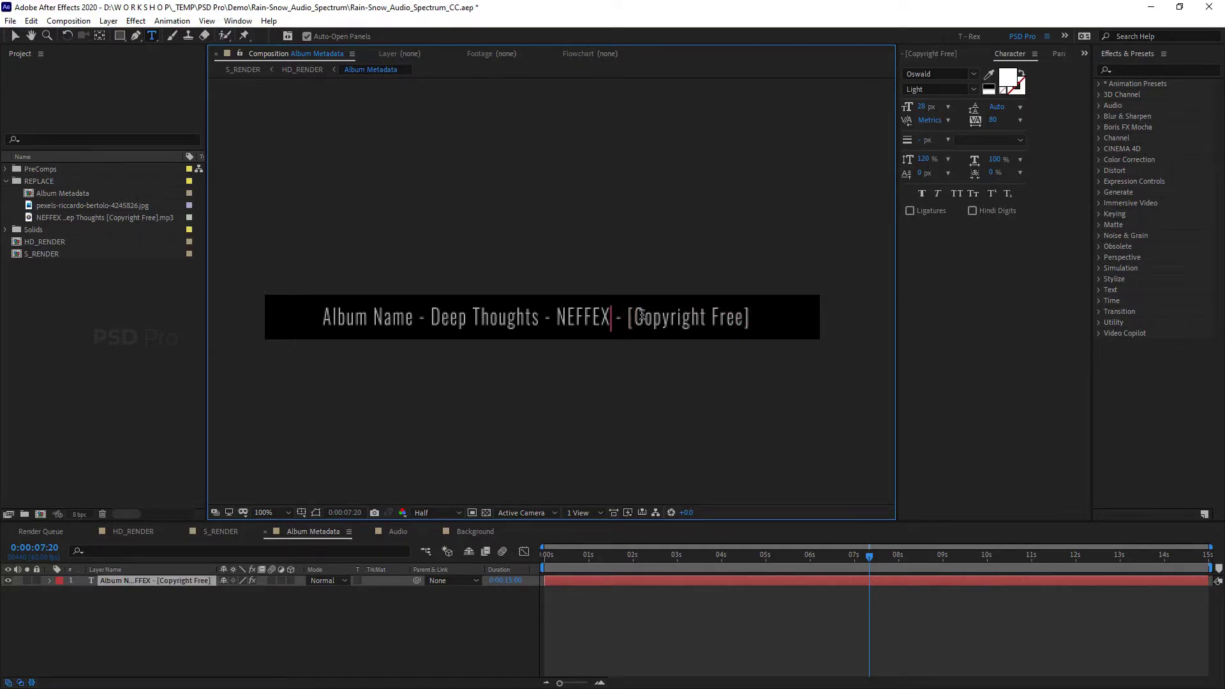
pyautogui.press('Left')
pyautogui.press('Left')
pyautogui.press('Left')
pyautogui.press('BackSpace')
pyautogui.press('BackSpace')
pyautogui.press('BackSpace')
pyautogui.press('BackSpace')
pyautogui.press('BackSpace')
pyautogui.press('BackSpace')
pyautogui.press('BackSpace')
pyautogui.press('BackSpace')
pyautogui.press('BackSpace')
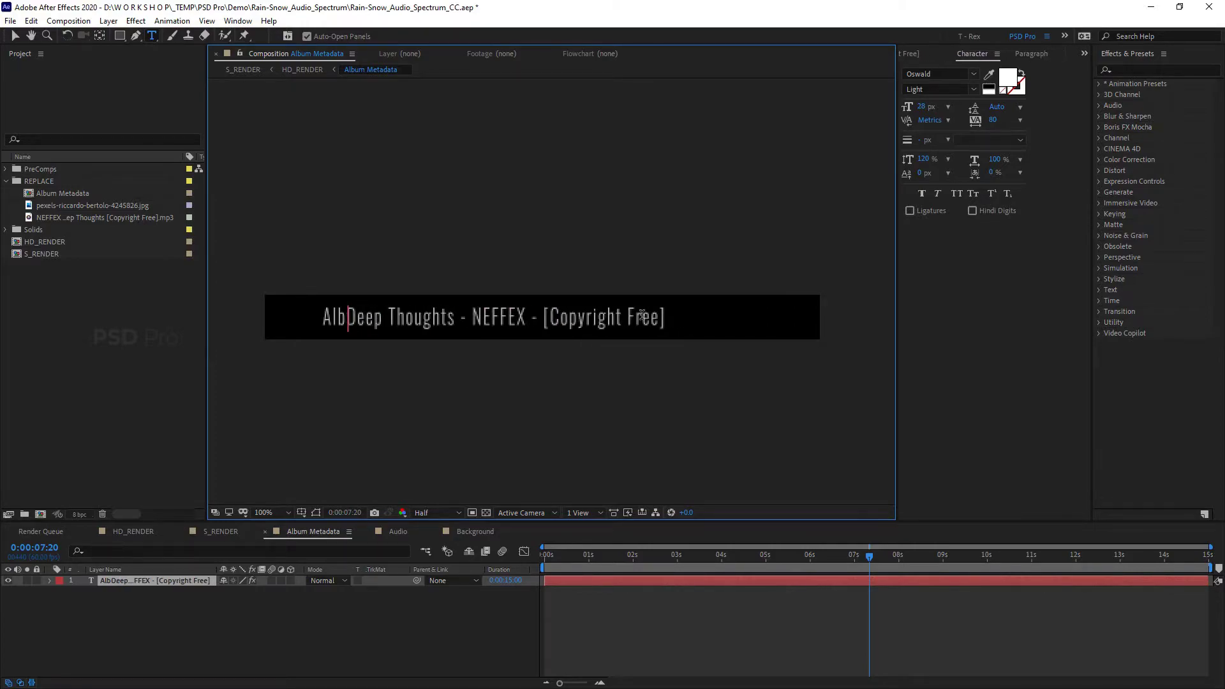
pyautogui.press('BackSpace')
pyautogui.press('BackSpace')
pyautogui.press('BackSpace')
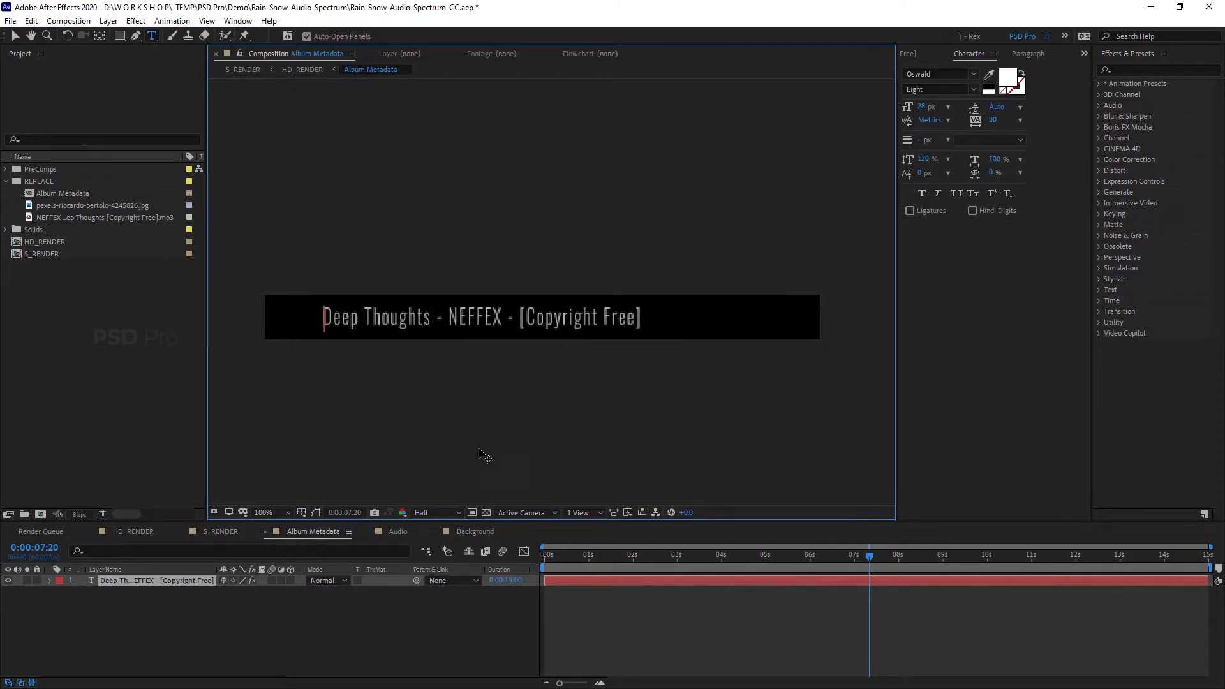
pyautogui.hotkey('ctrl', 'a')
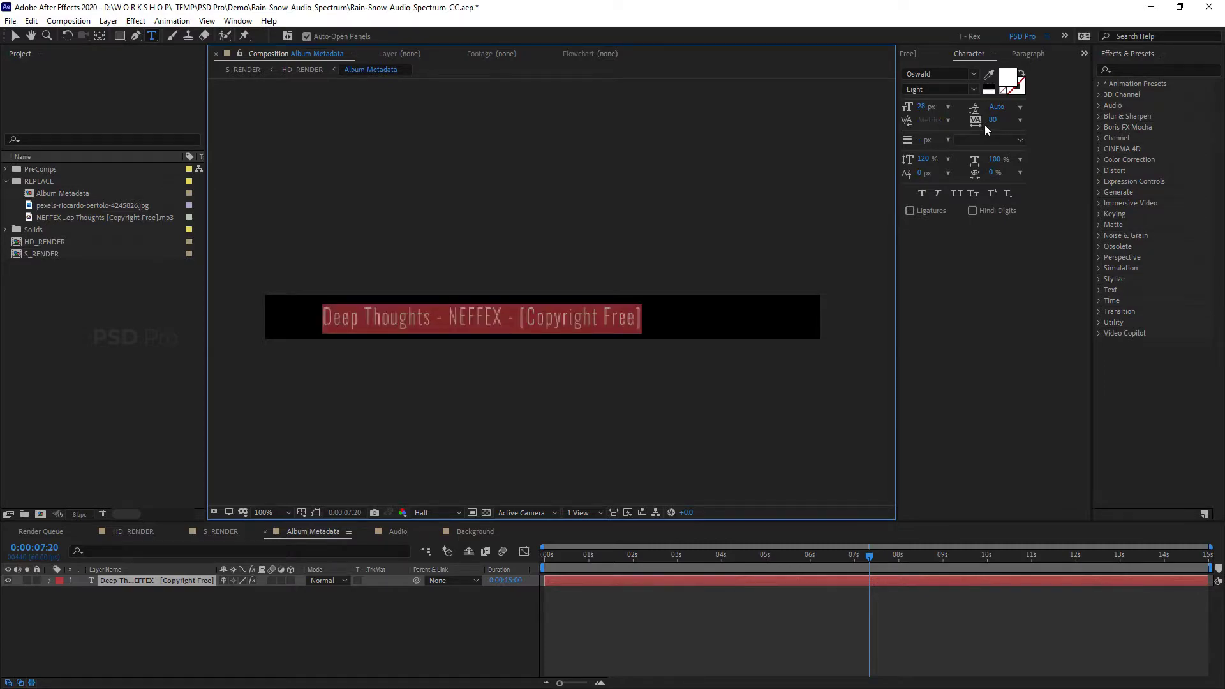
# Step: Widen the metadata tracking to 284, preview at Full resolution, and return to the start
pyautogui.moveTo(993, 120); pyautogui.dragTo(1123, 119)
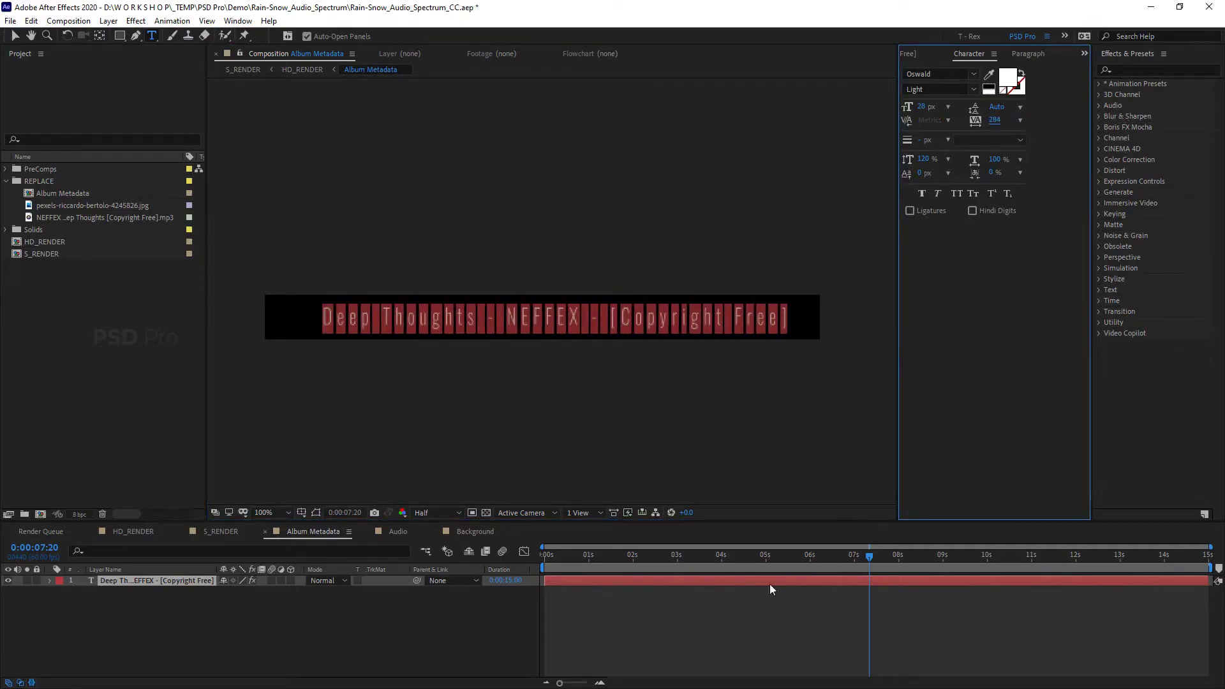
pyautogui.click(426, 618)
pyautogui.click(439, 513)
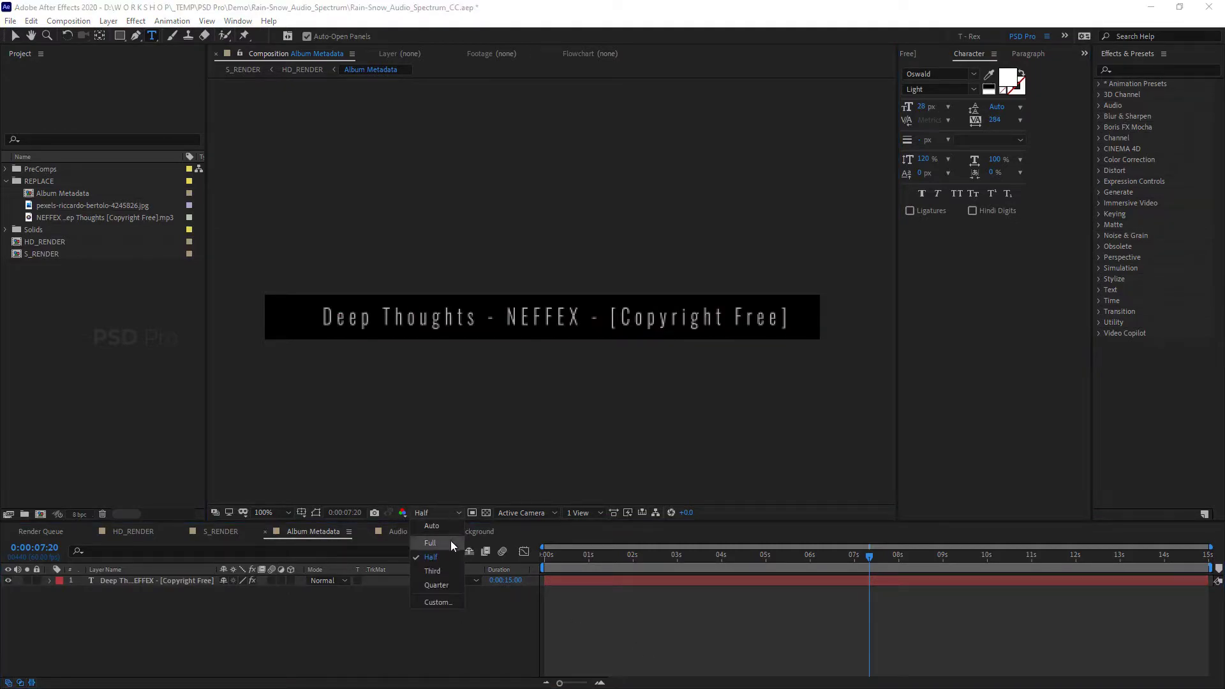
pyautogui.click(451, 542)
pyautogui.click(787, 556)
pyautogui.moveTo(726, 560); pyautogui.dragTo(989, 561)
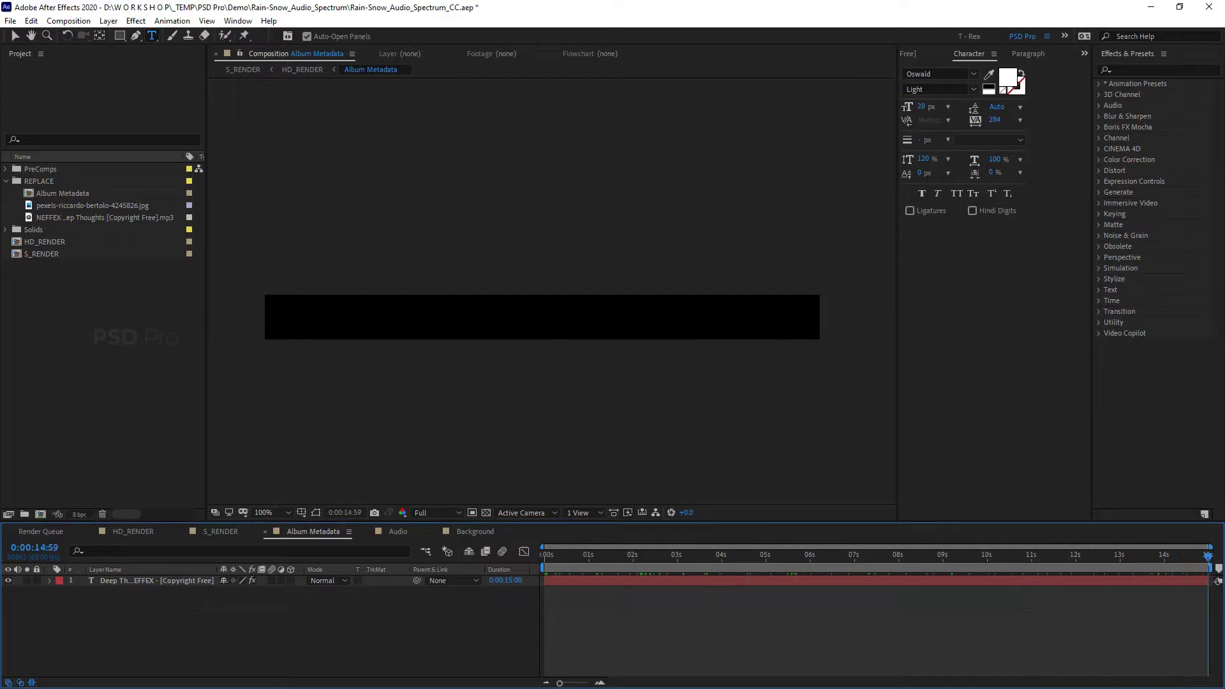
pyautogui.press('space')
pyautogui.press('Home')
# Step: Scrub HD_RENDER to about 0:51 and select the Controller layer with the Selection tool
pyautogui.click(148, 530)
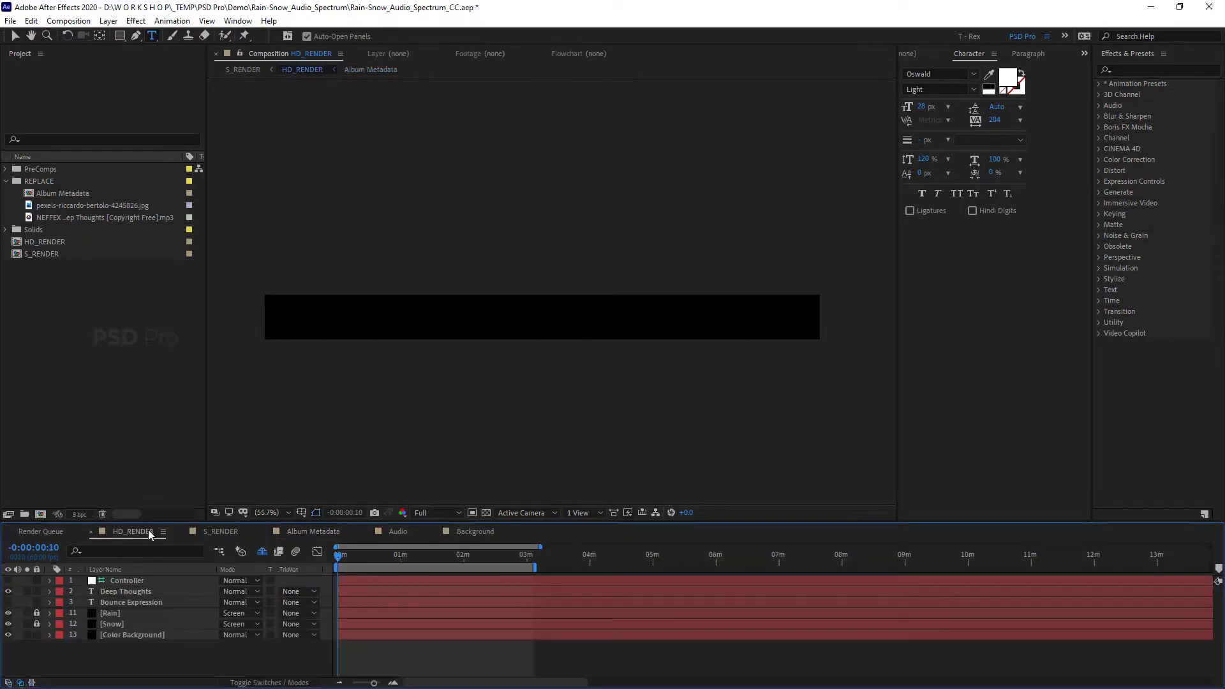
pyautogui.click(352, 556)
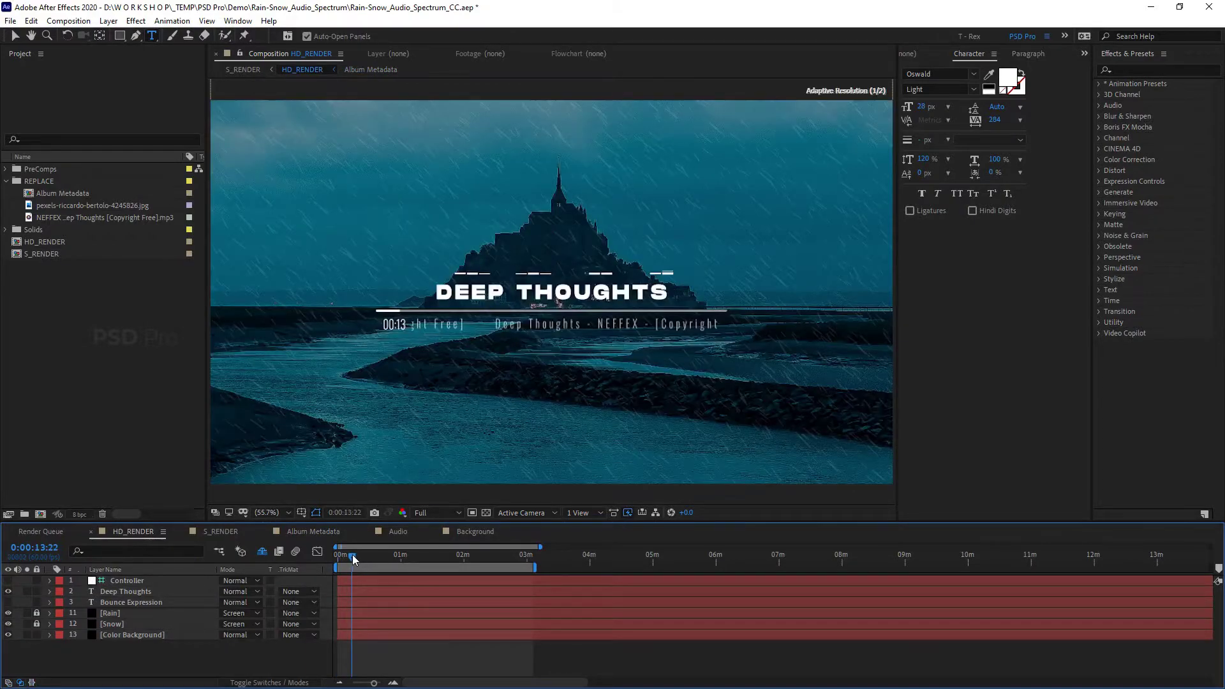
pyautogui.moveTo(352, 555); pyautogui.dragTo(392, 557)
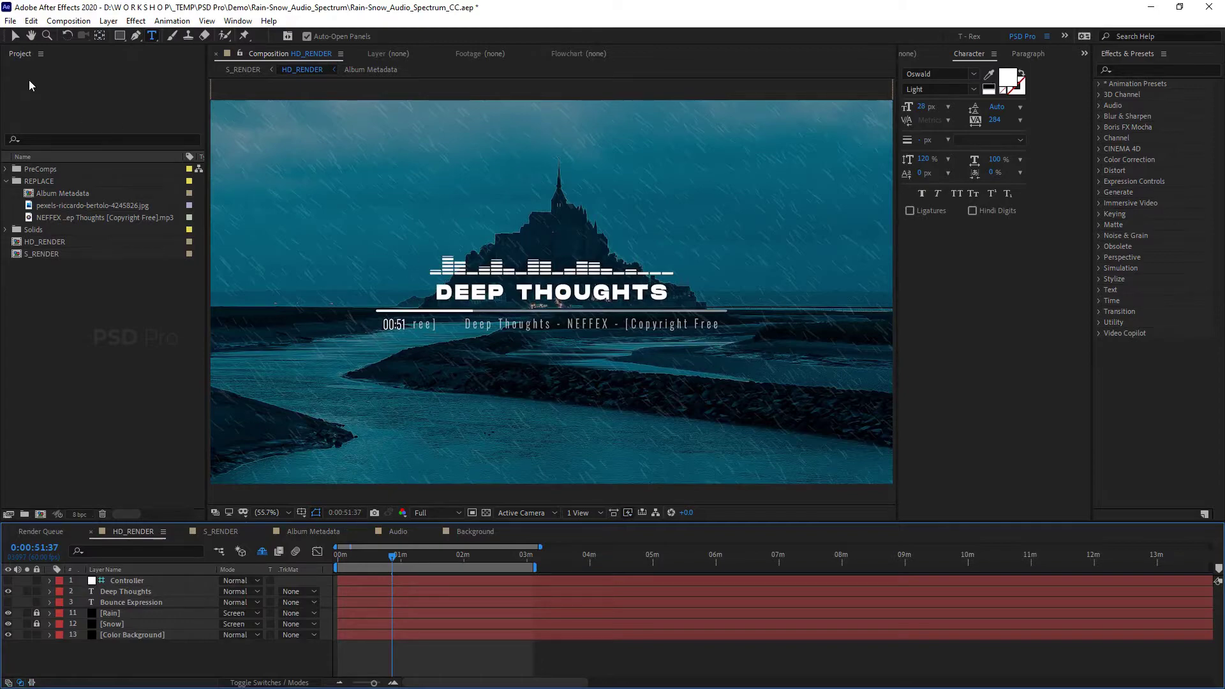
pyautogui.click(15, 36)
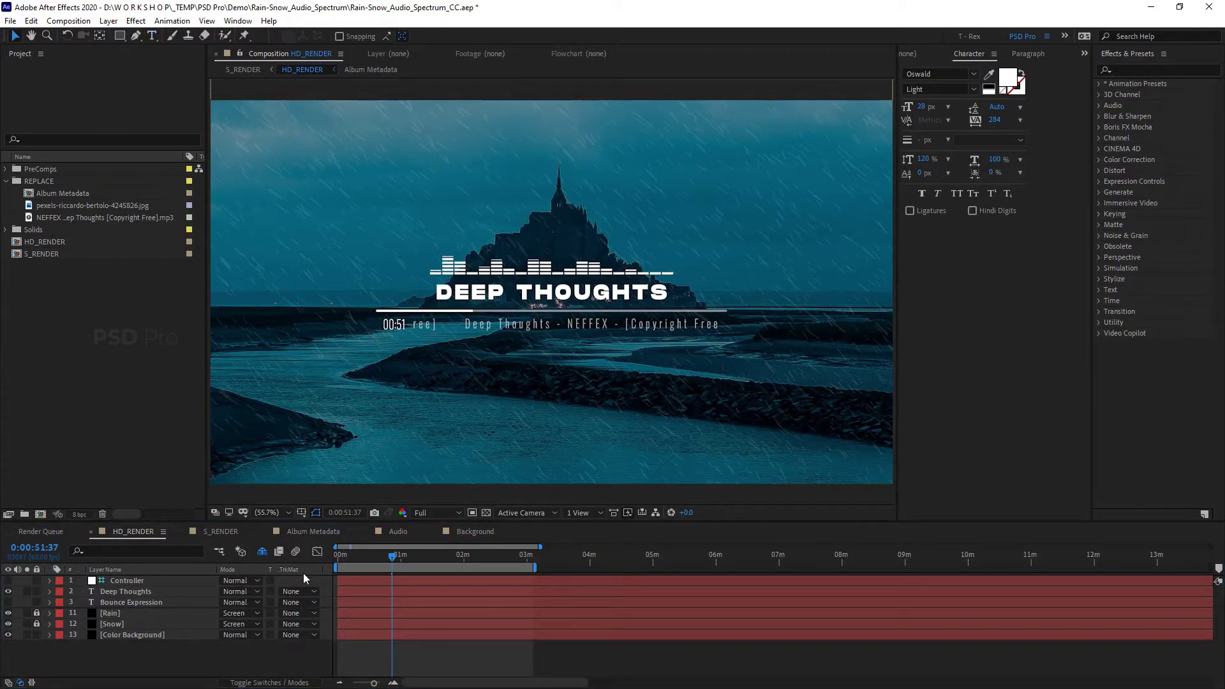
pyautogui.click(131, 582)
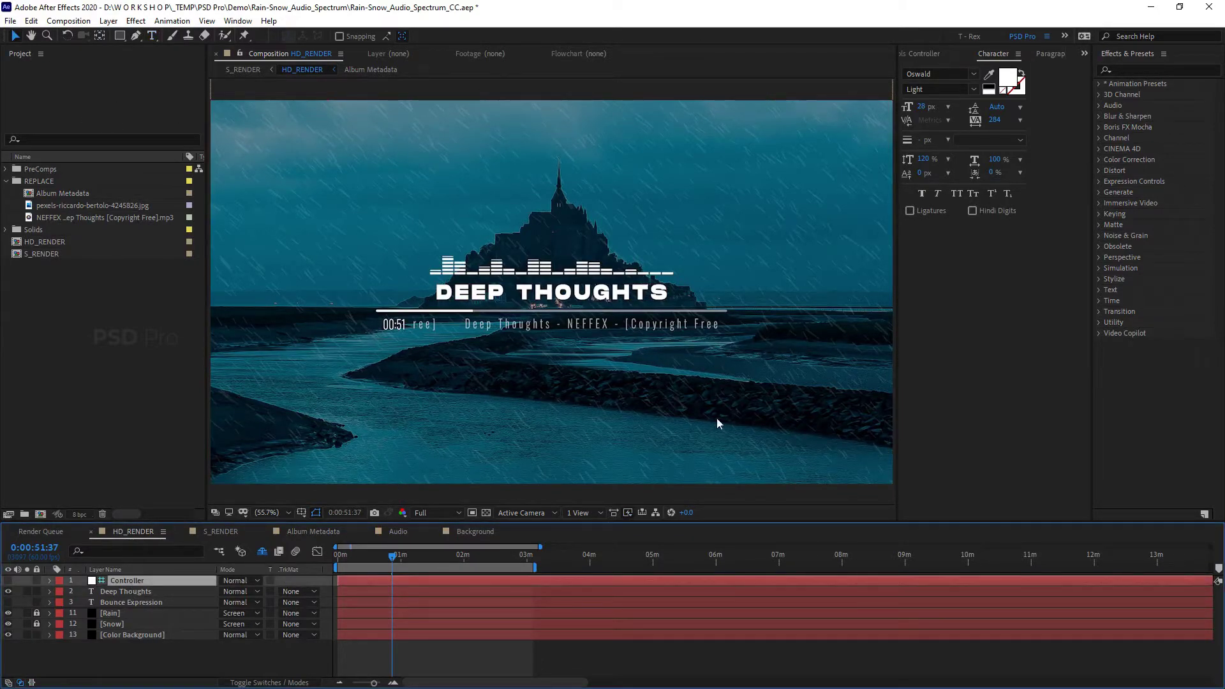
# Step: On the Controller layer, switch the Rain / Snow setting from rain to snow
pyautogui.click(931, 55)
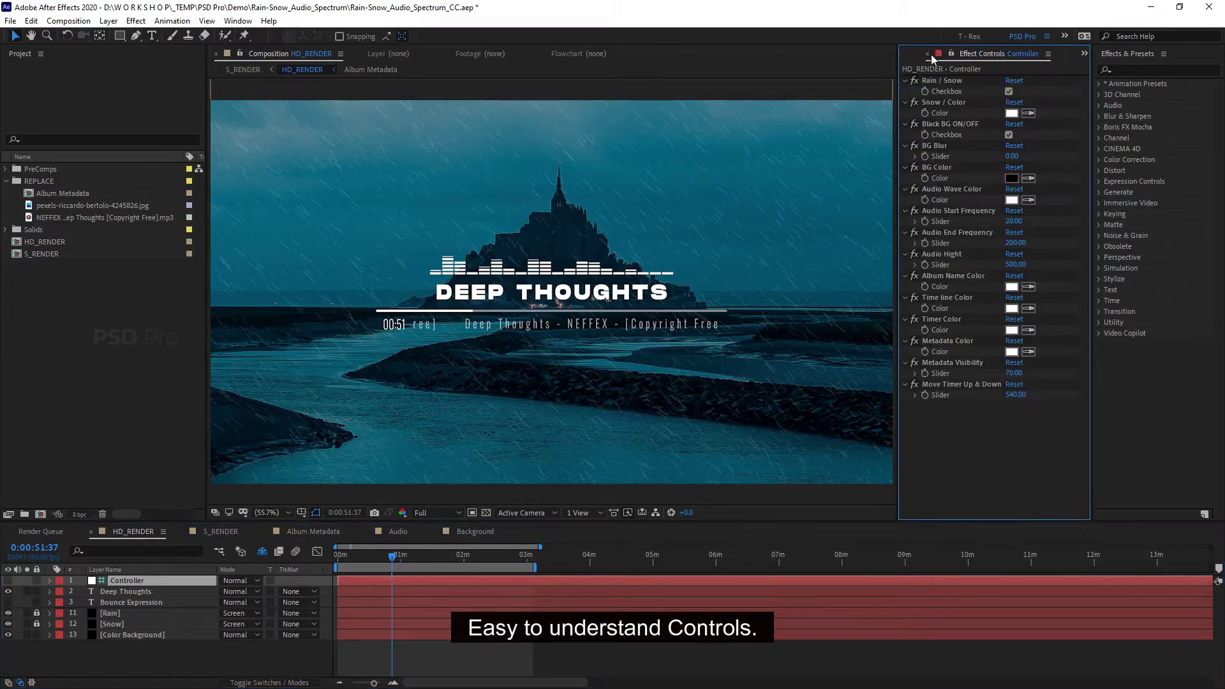
pyautogui.click(949, 82)
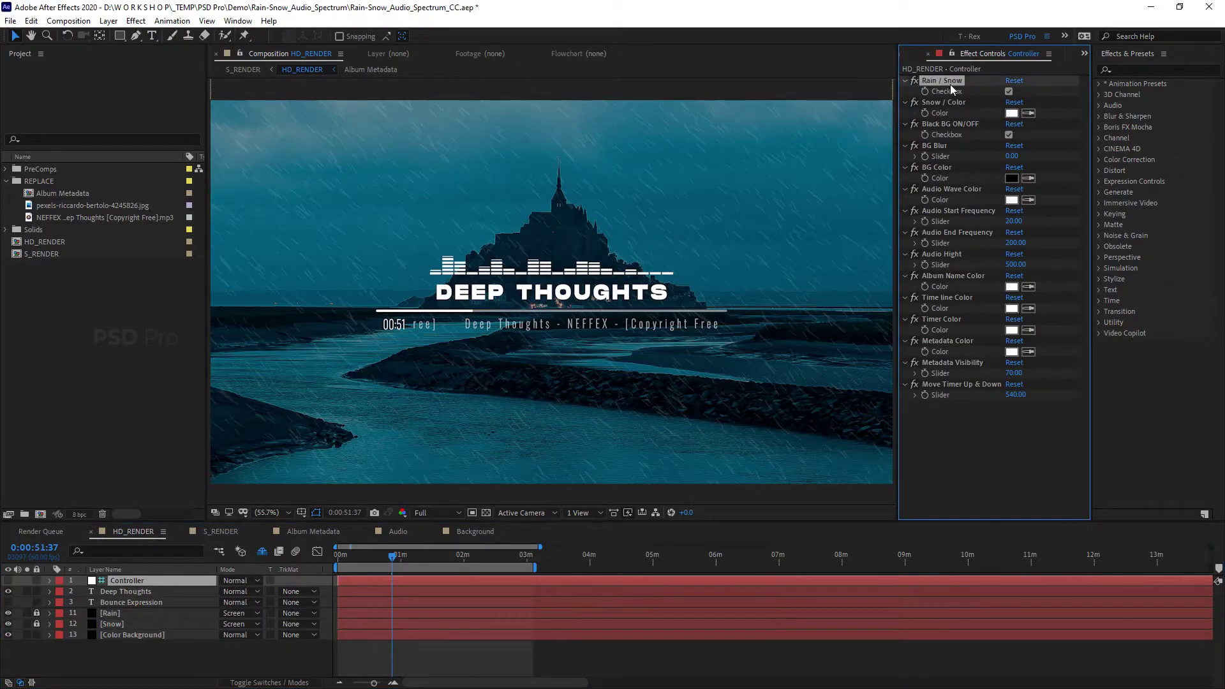
pyautogui.click(1009, 91)
pyautogui.click(1009, 92)
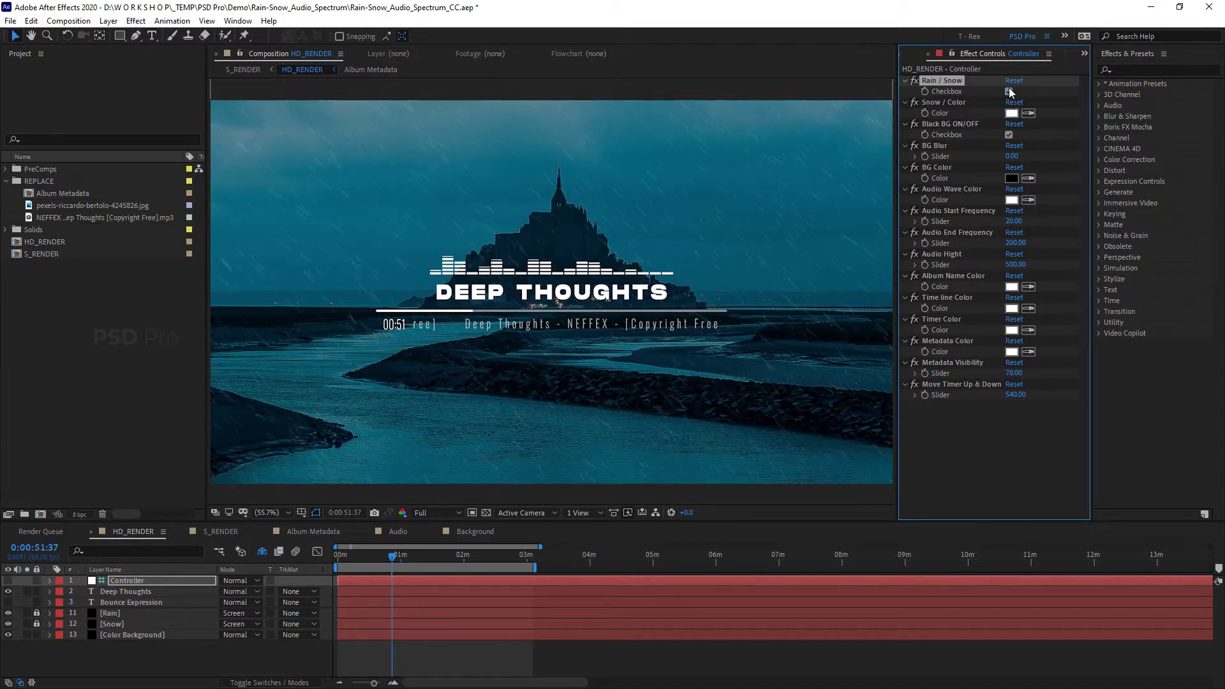
pyautogui.moveTo(394, 556); pyautogui.dragTo(400, 559)
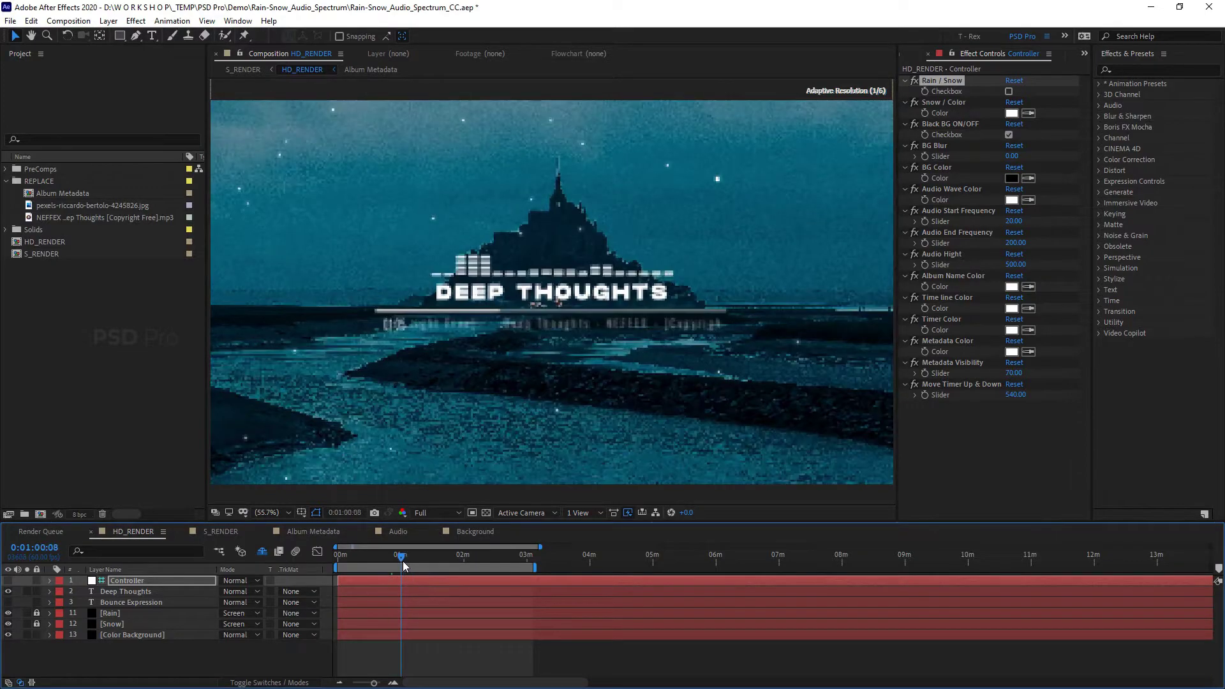
pyautogui.click(1009, 91)
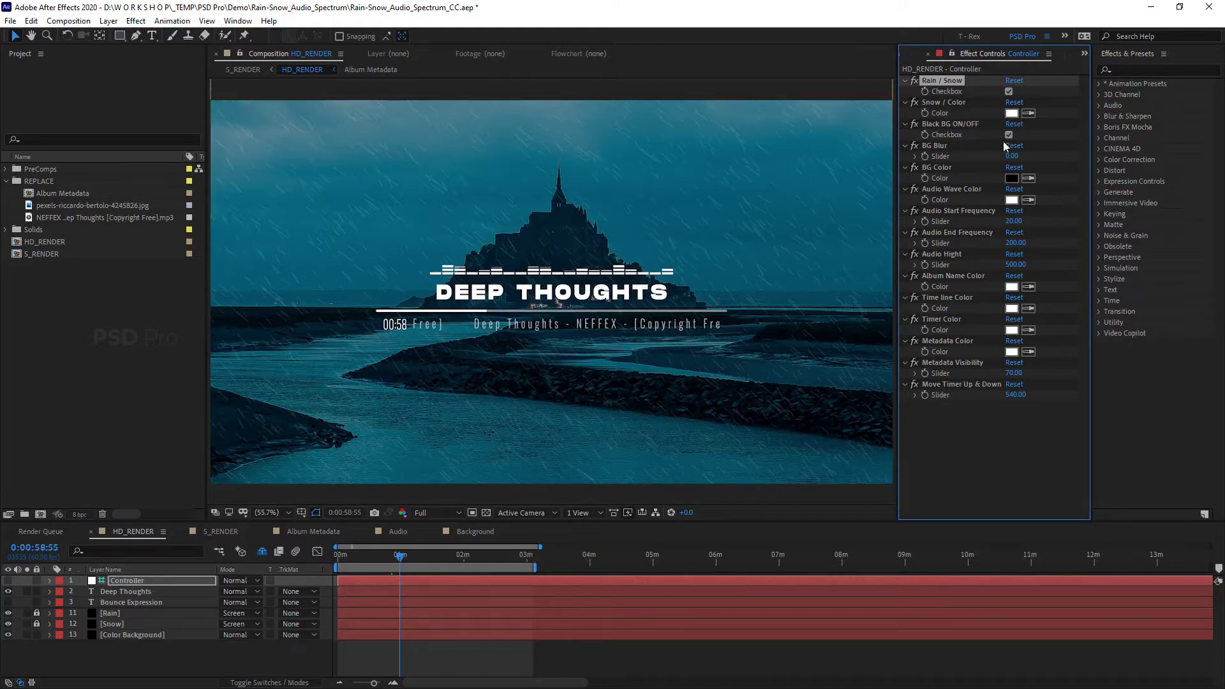
pyautogui.click(1009, 92)
# Step: Set the Snow color to cyan 00D2FF
pyautogui.click(1012, 113)
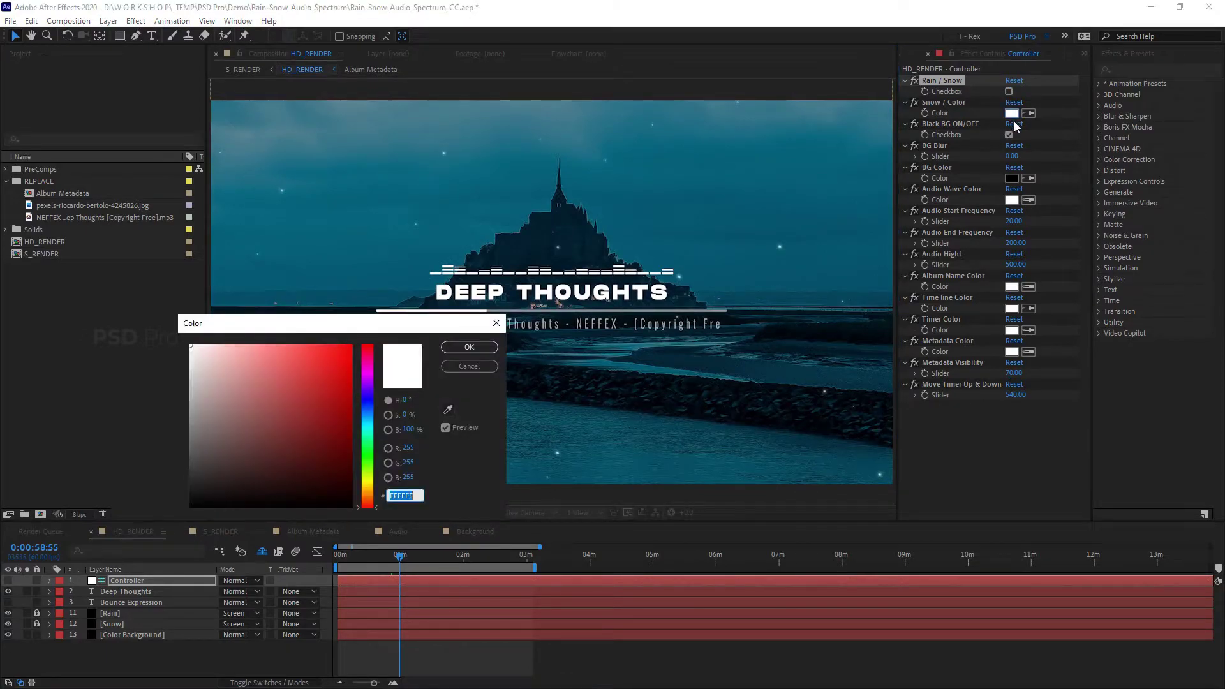
pyautogui.moveTo(326, 392); pyautogui.dragTo(392, 331)
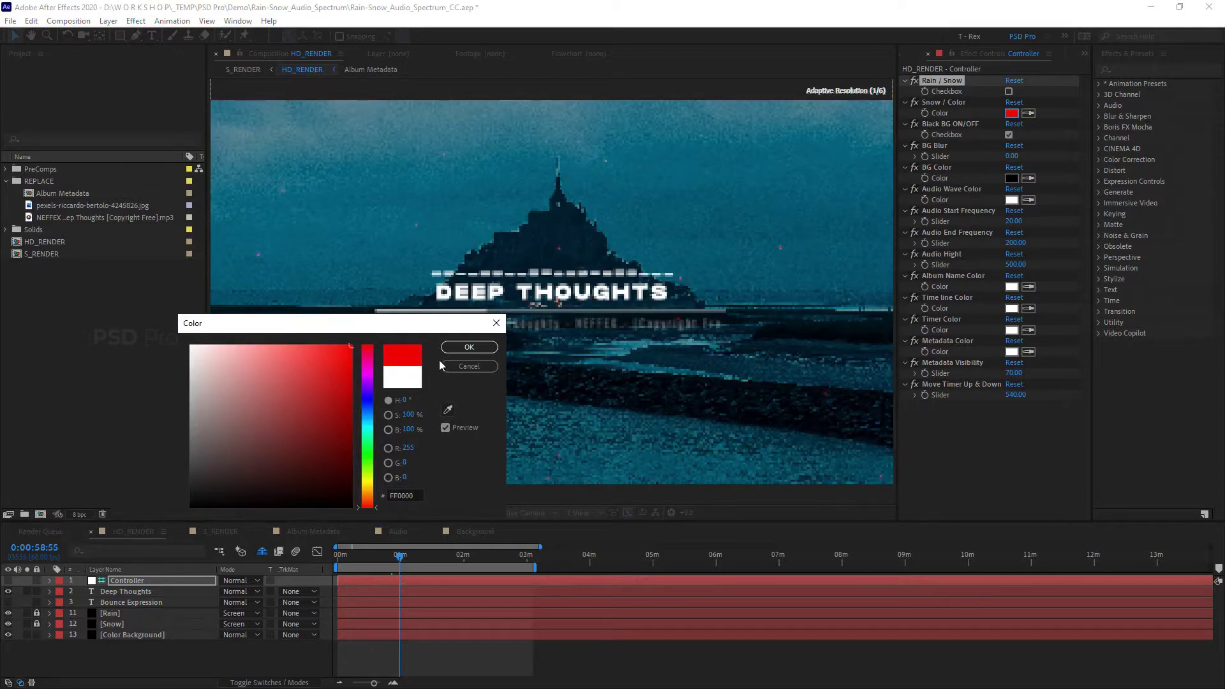
pyautogui.moveTo(368, 386); pyautogui.dragTo(367, 422)
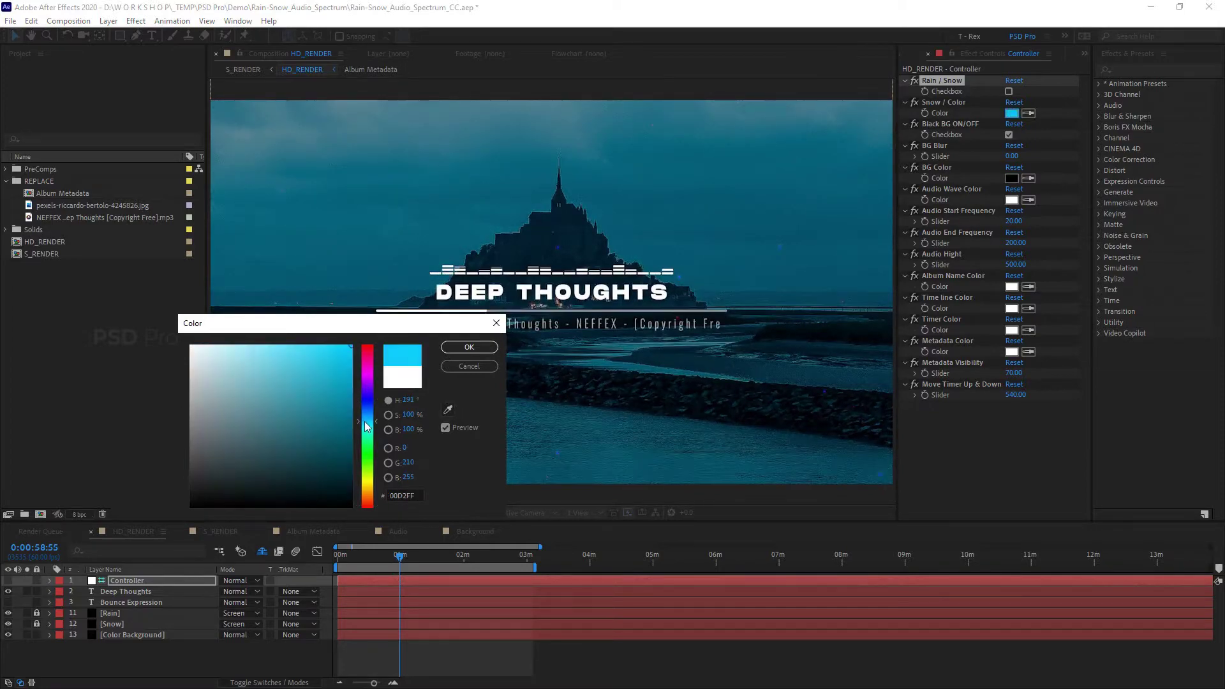
pyautogui.click(469, 348)
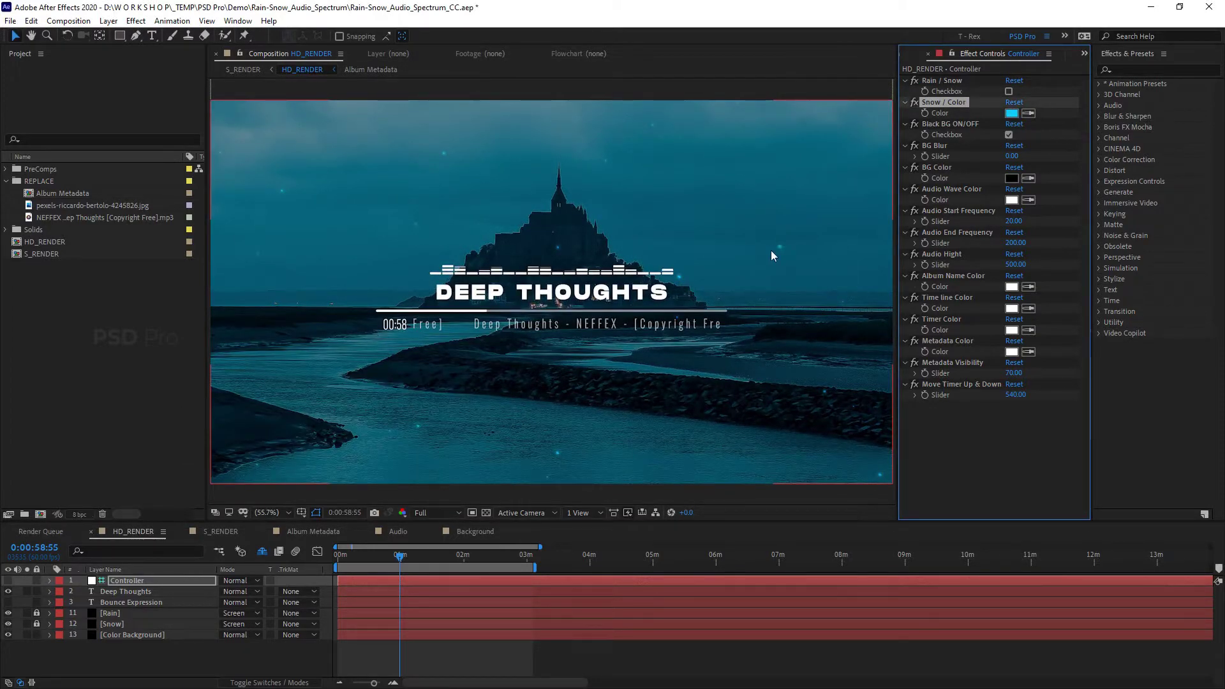
# Step: Switch back to rain and compare Black BG ON/OFF, keeping the landscape photo backdrop
pyautogui.click(1008, 91)
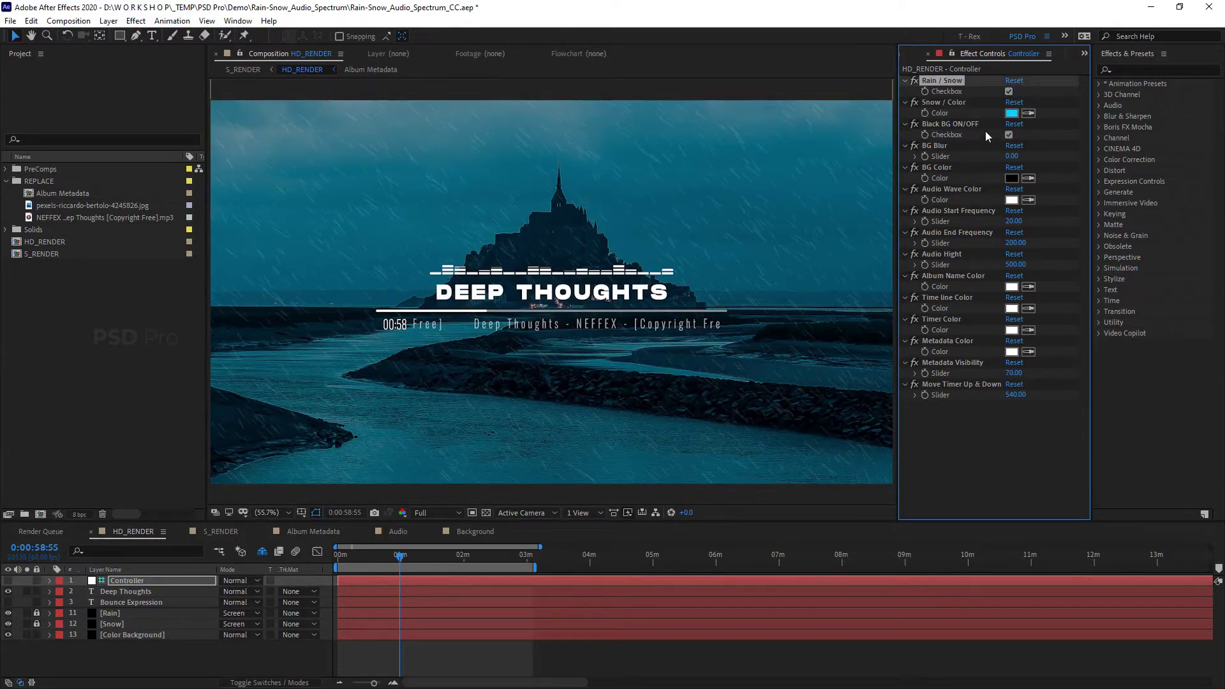
pyautogui.click(967, 126)
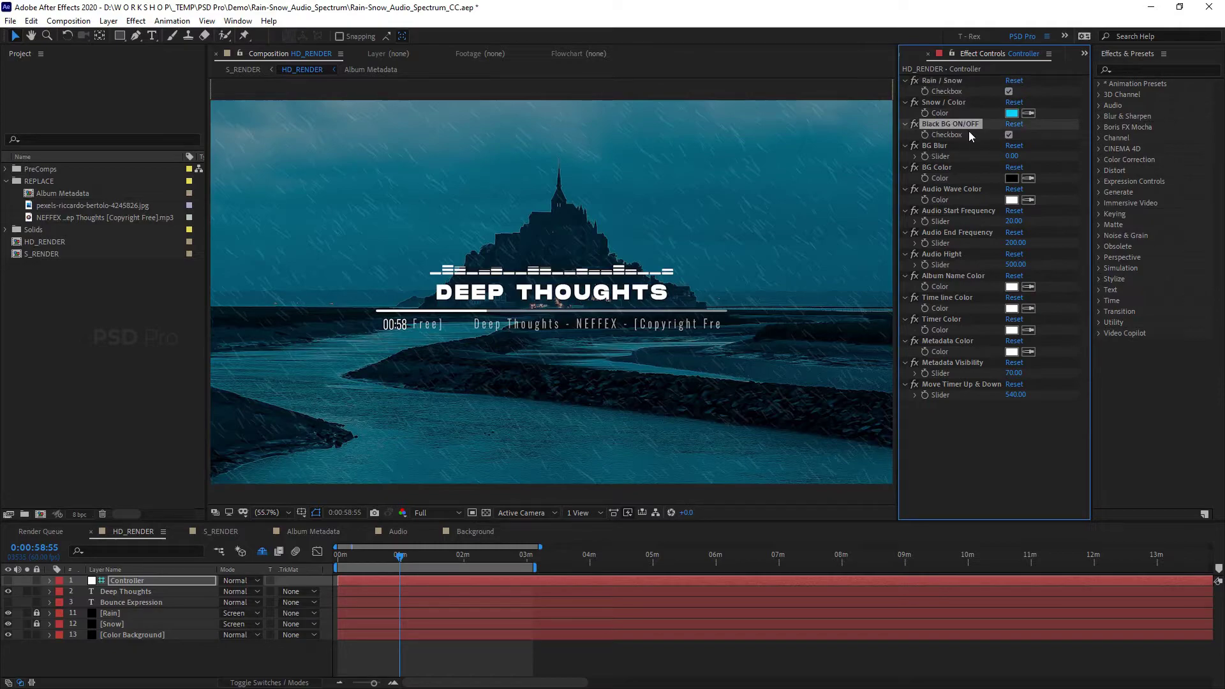
pyautogui.click(1009, 135)
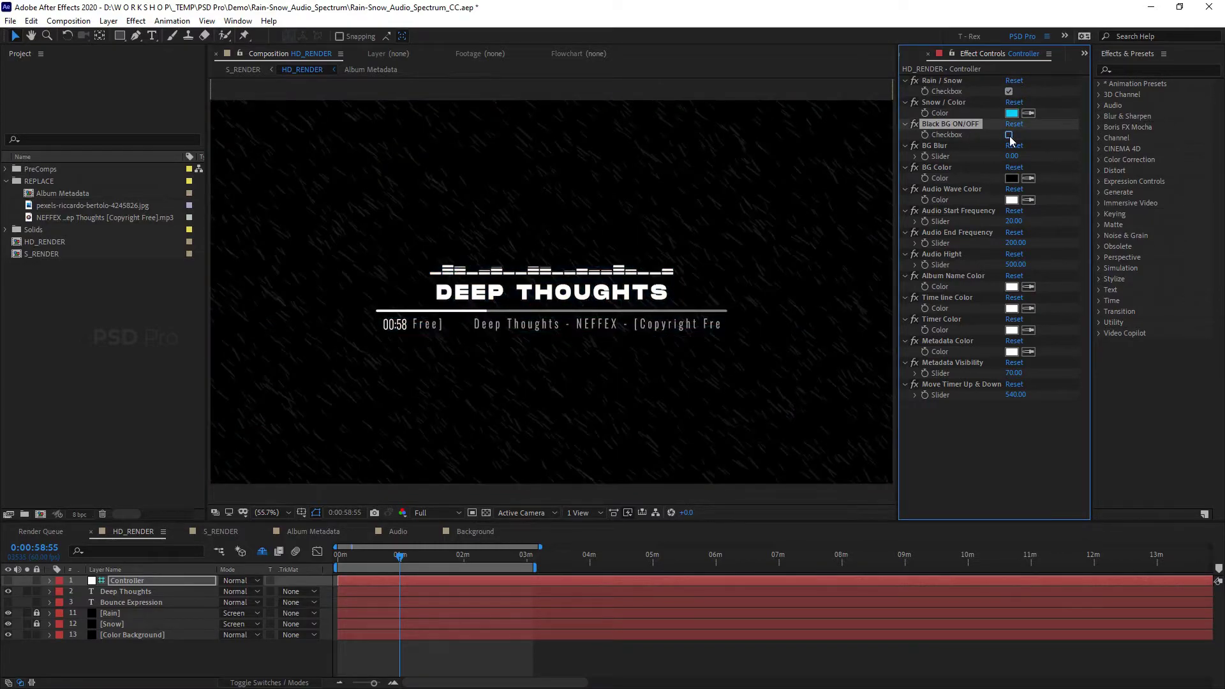
pyautogui.click(1009, 136)
pyautogui.click(1008, 135)
pyautogui.click(1009, 136)
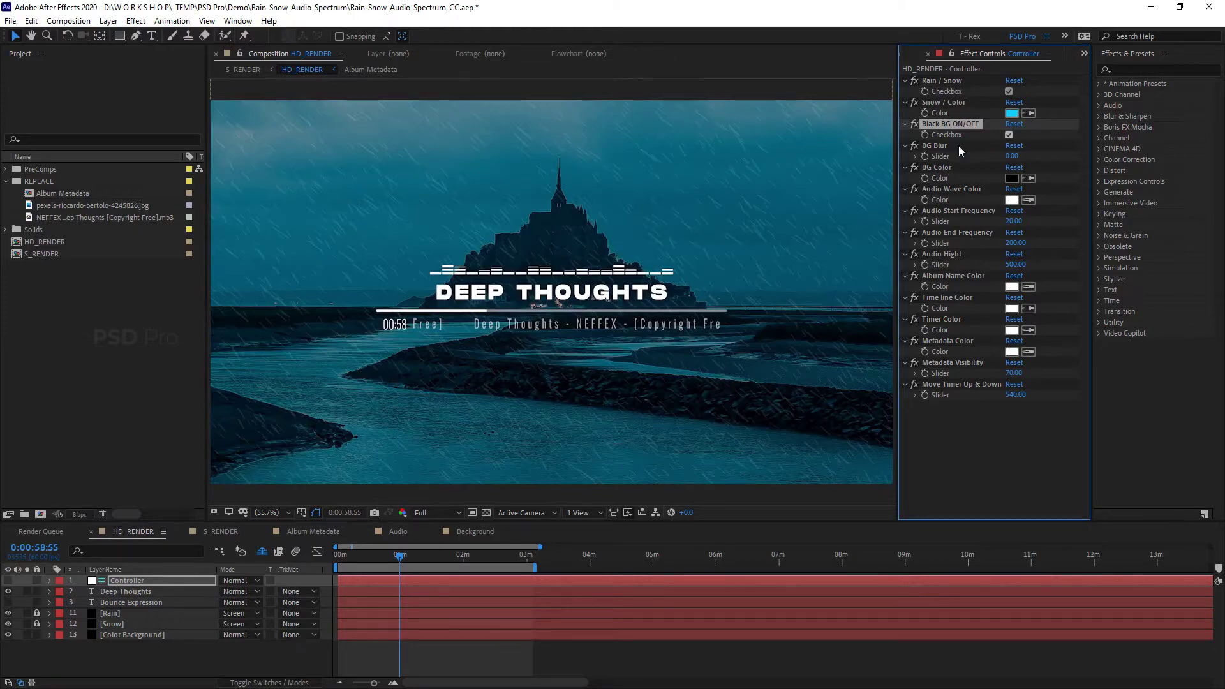
# Step: Set BG Blur to 0 so the castle photo stays sharp
pyautogui.moveTo(1012, 157)
pyautogui.mouseDown()
pyautogui.moveTo(1033, 152)
pyautogui.moveTo(1024, 155)
pyautogui.mouseUp()
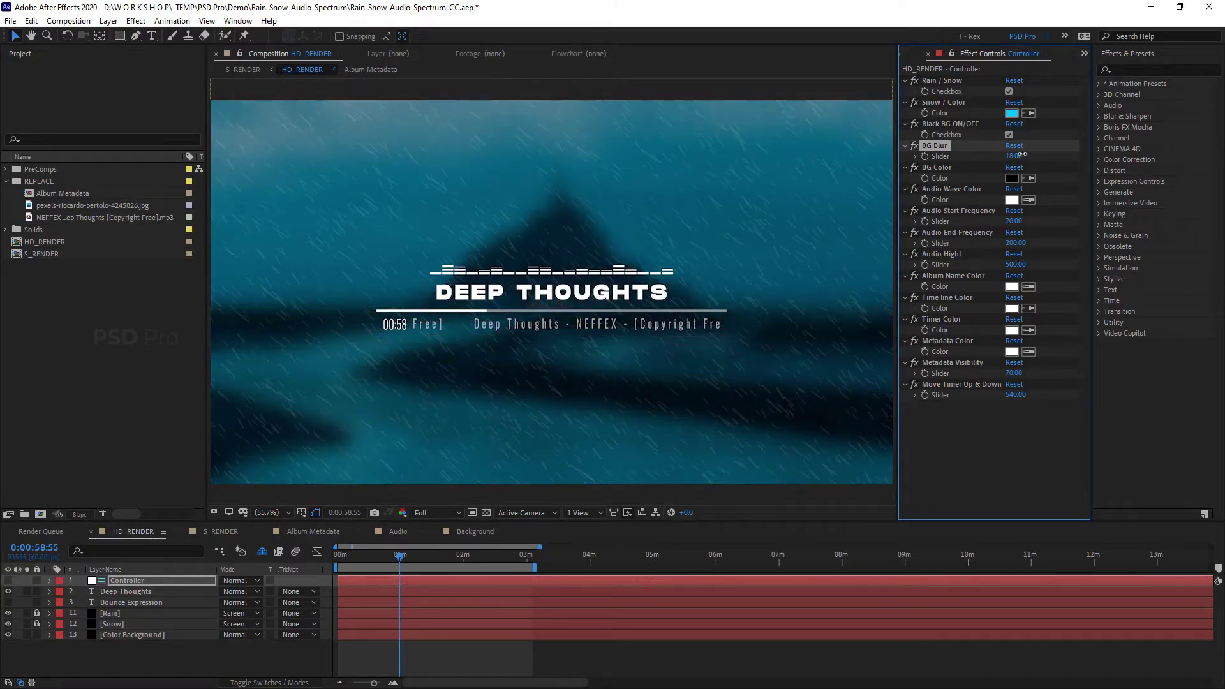
pyautogui.click(1015, 156)
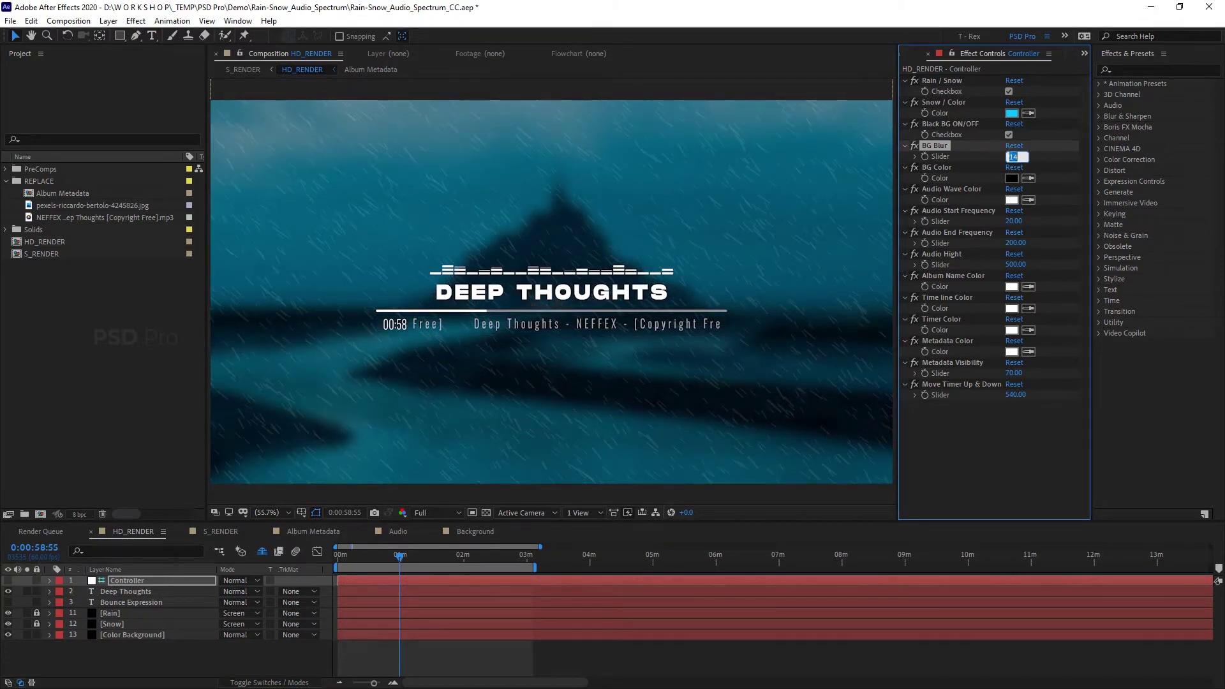
pyautogui.write('0')
pyautogui.press('Return')
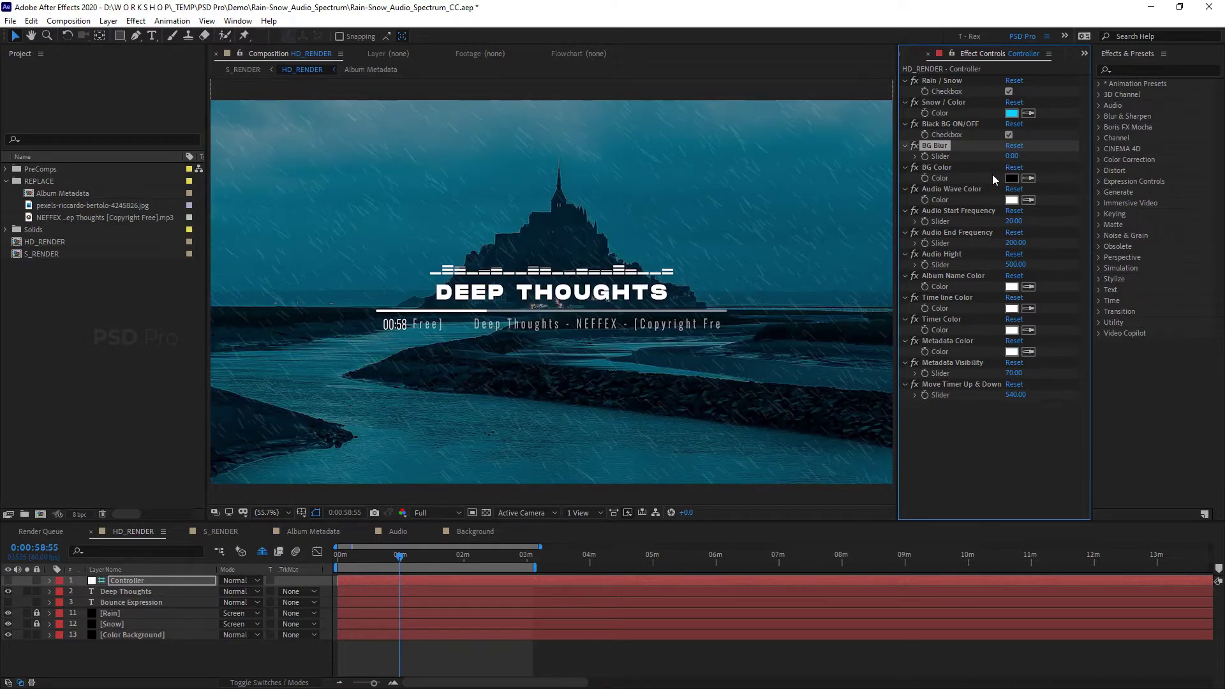
# Step: Replace the photo backdrop with a flat BG Color, starting with red
pyautogui.click(945, 168)
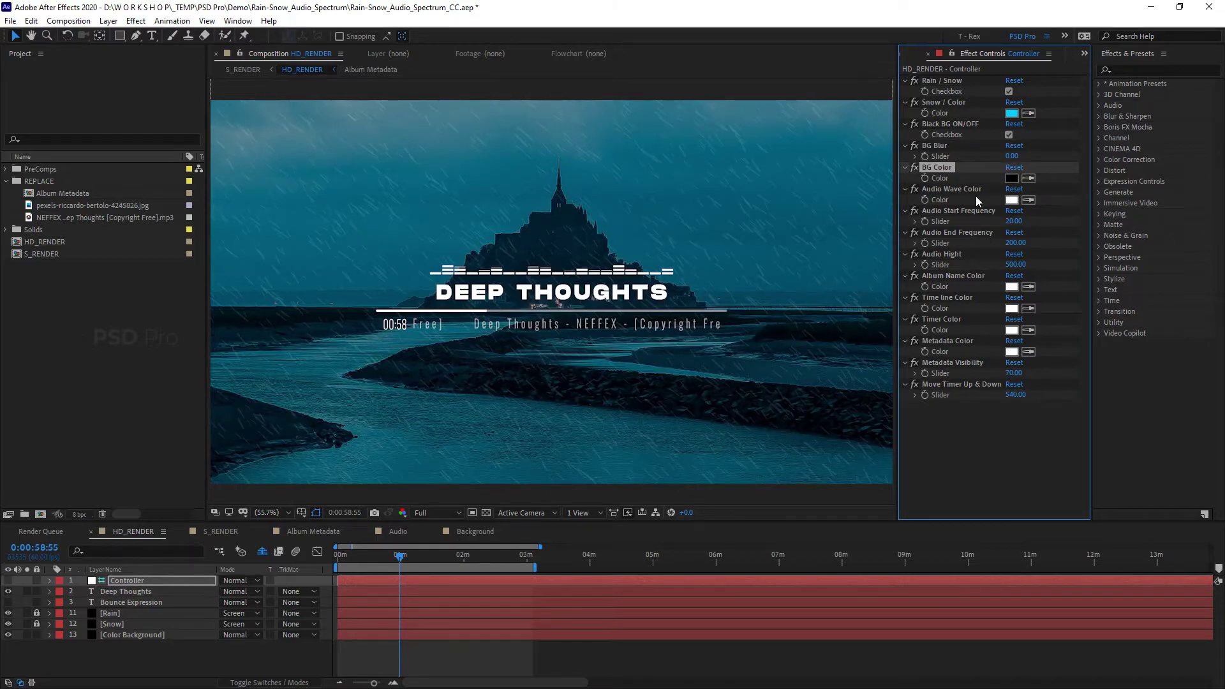
pyautogui.click(1009, 135)
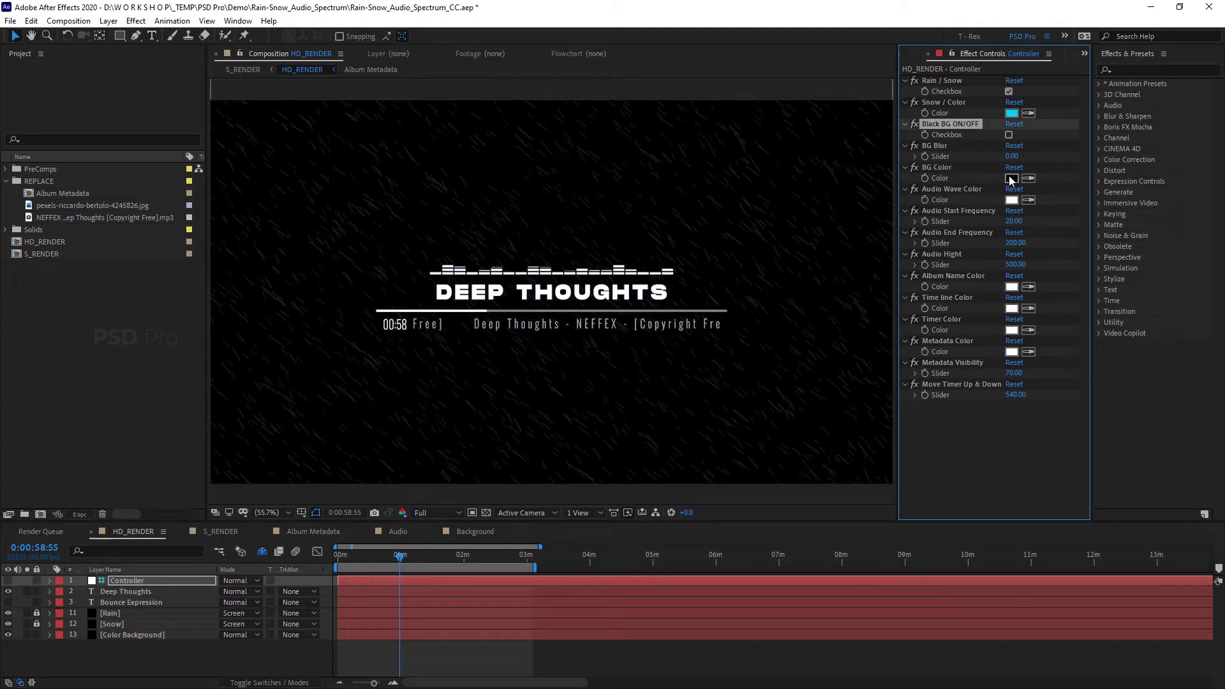
pyautogui.click(1012, 178)
pyautogui.click(351, 347)
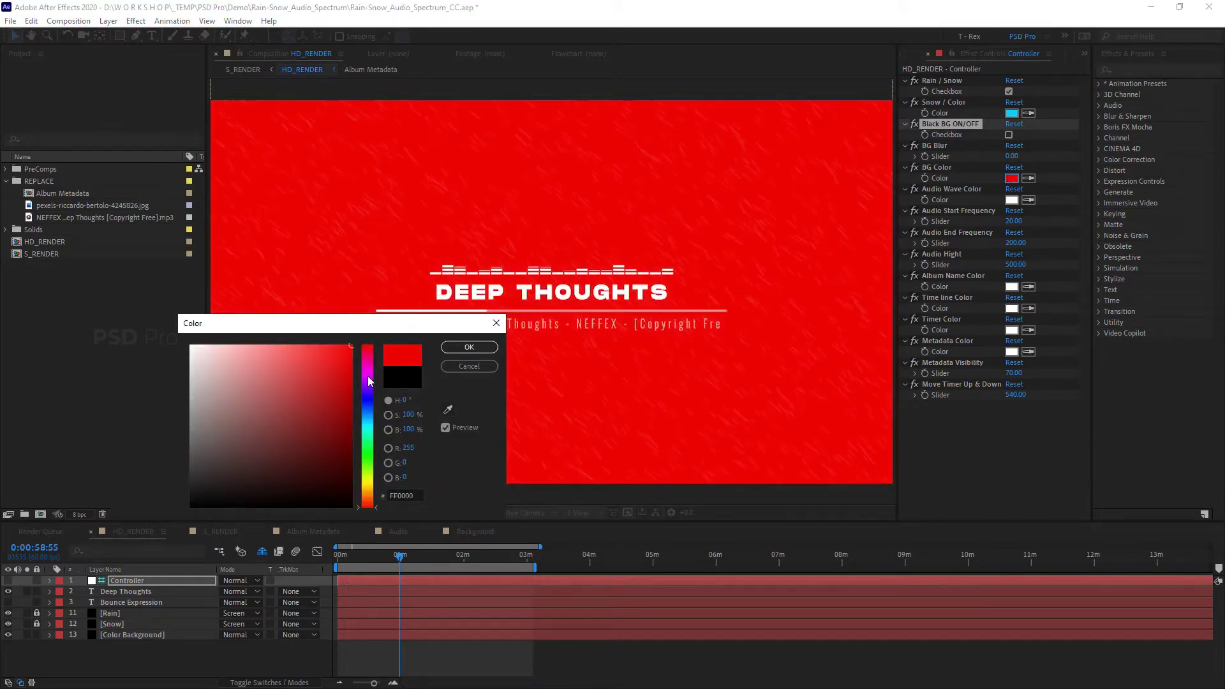
# Step: Preview other background colours, confirm red, and select the Color Background layer
pyautogui.moveTo(369, 379); pyautogui.dragTo(365, 477)
pyautogui.moveTo(258, 439); pyautogui.dragTo(268, 443)
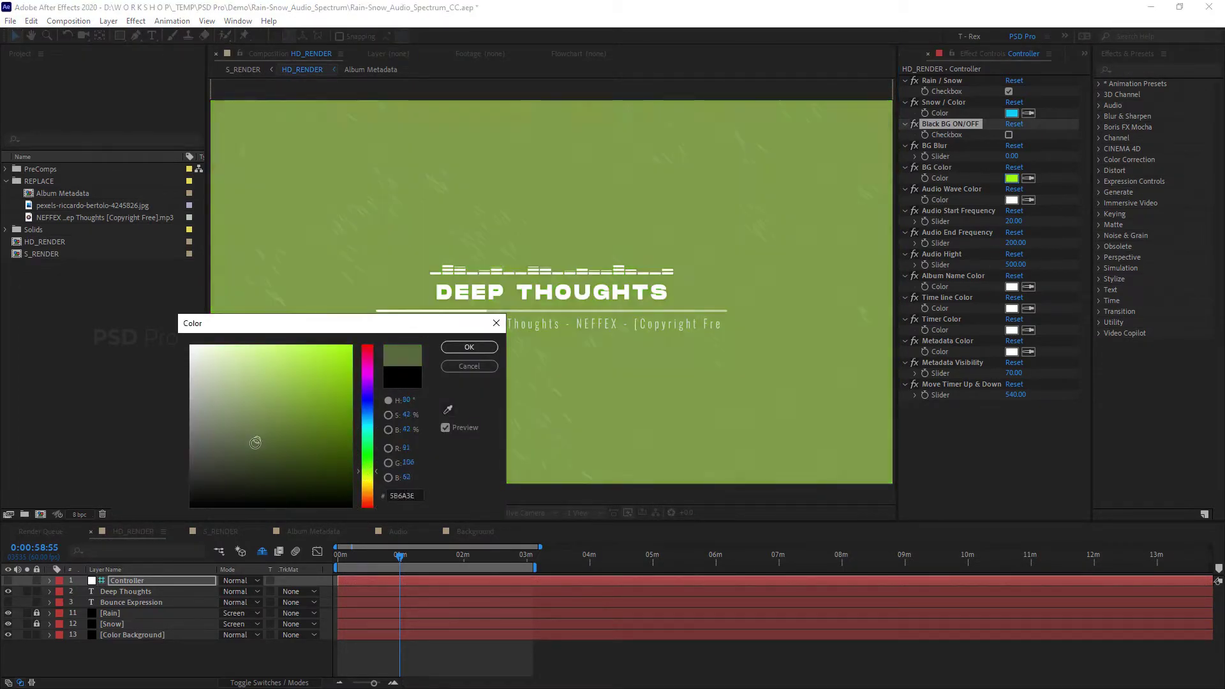
pyautogui.moveTo(369, 385)
pyautogui.mouseDown()
pyautogui.moveTo(367, 506)
pyautogui.moveTo(369, 373)
pyautogui.mouseUp()
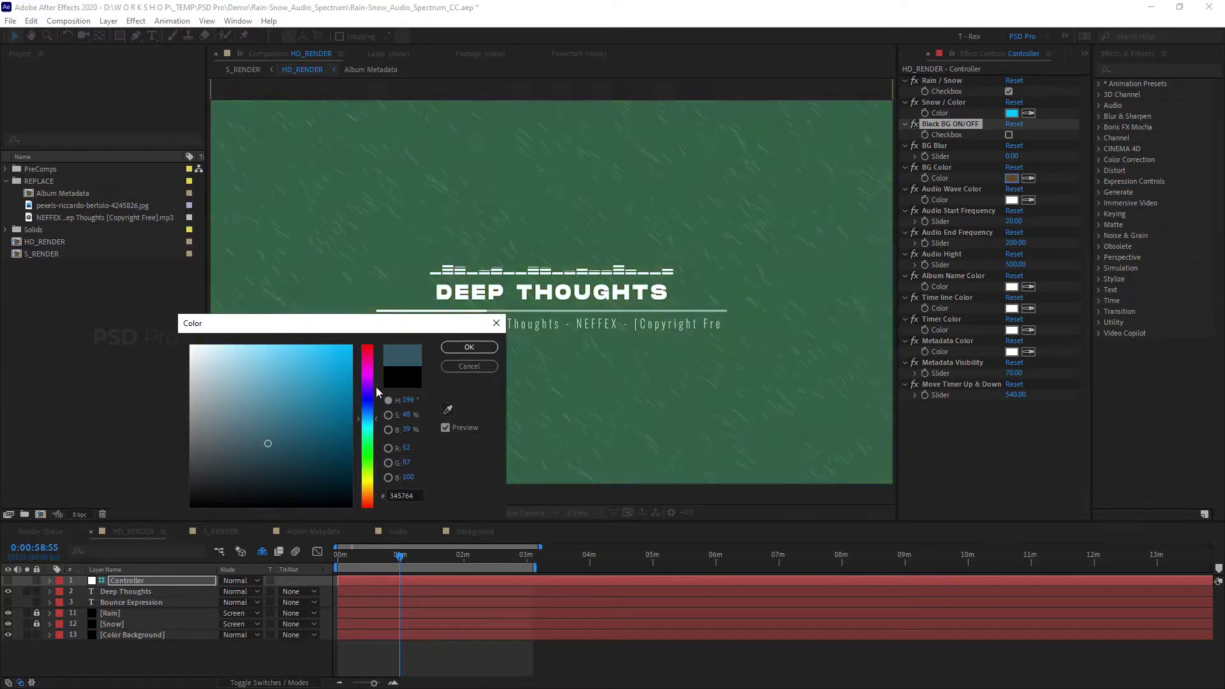
pyautogui.moveTo(290, 379); pyautogui.dragTo(367, 346)
pyautogui.click(469, 348)
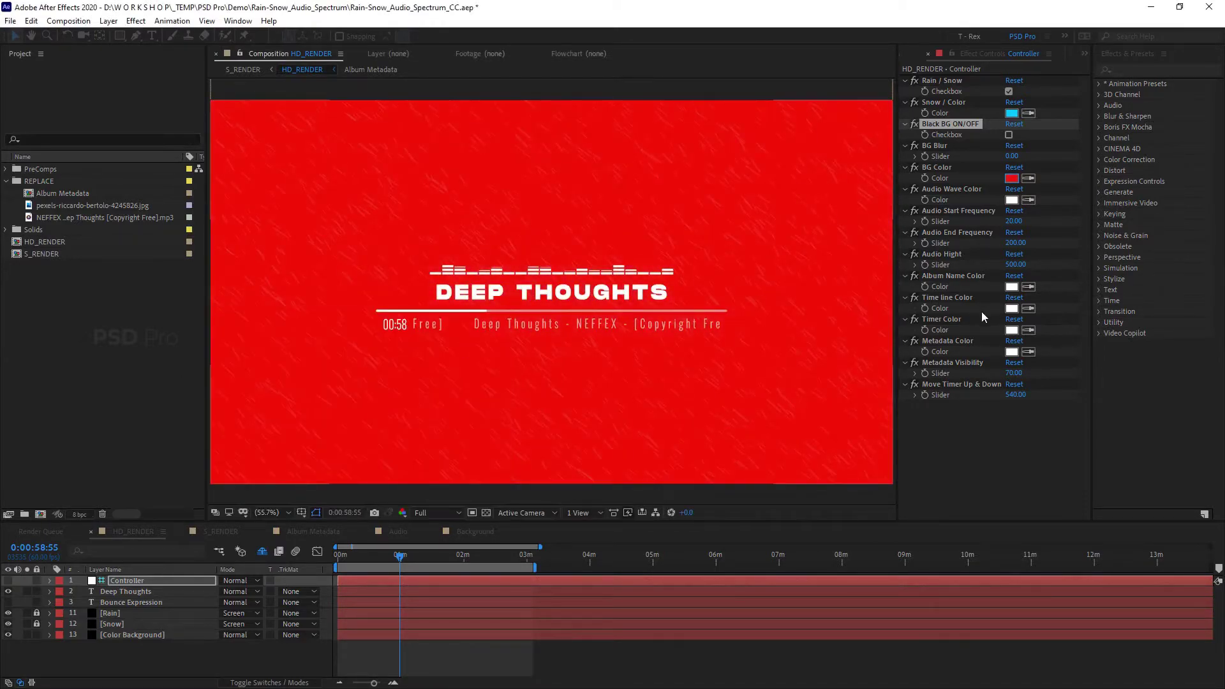
pyautogui.click(983, 165)
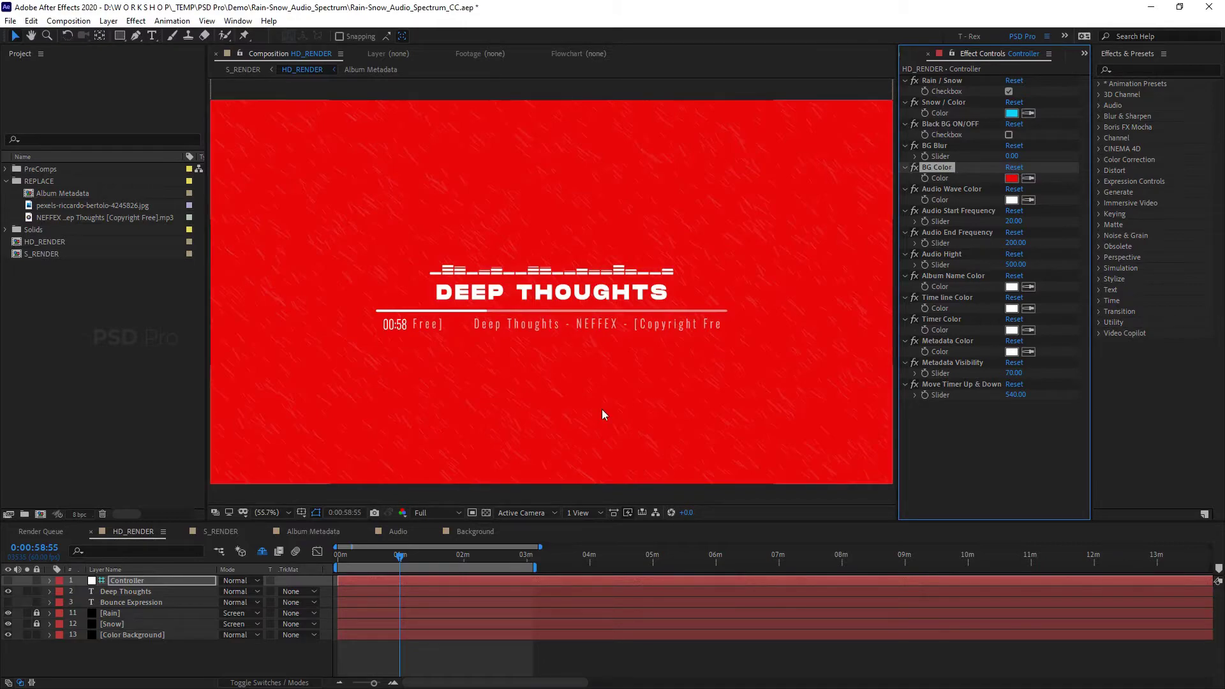
pyautogui.click(135, 634)
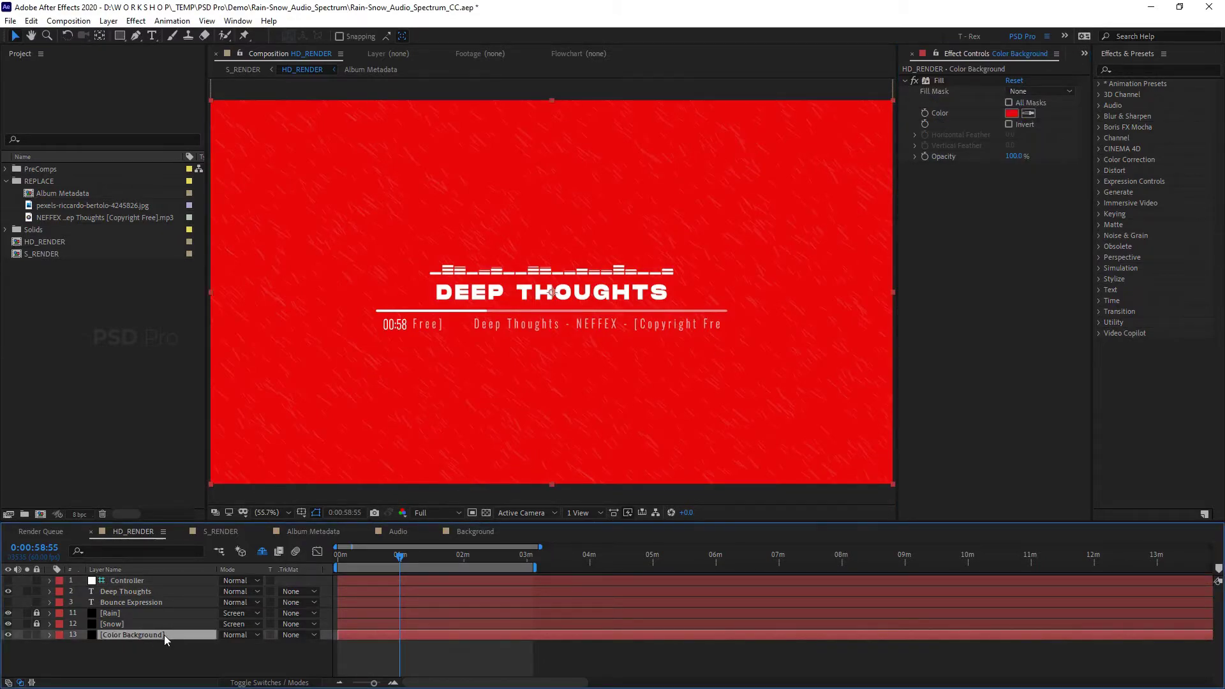
# Step: Cycle through the Color Background layer's blend modes, then set it back to Normal
pyautogui.hotkey('shift', '=')
pyautogui.hotkey('shift', '=')
pyautogui.hotkey('shift', '=')
pyautogui.hotkey('shift', '=')
pyautogui.hotkey('shift', '=')
pyautogui.hotkey('shift', '=')
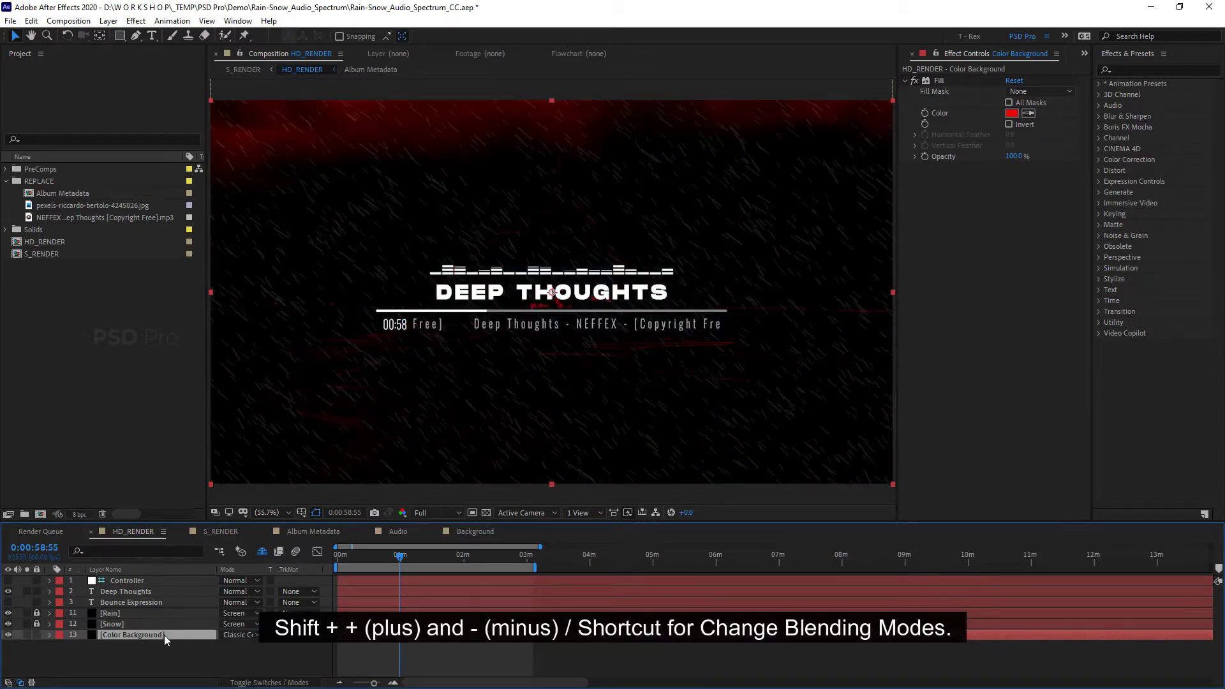
pyautogui.hotkey('shift', '=')
pyautogui.hotkey('shift', '=')
pyautogui.hotkey('shift', '=')
pyautogui.hotkey('shift', '-')
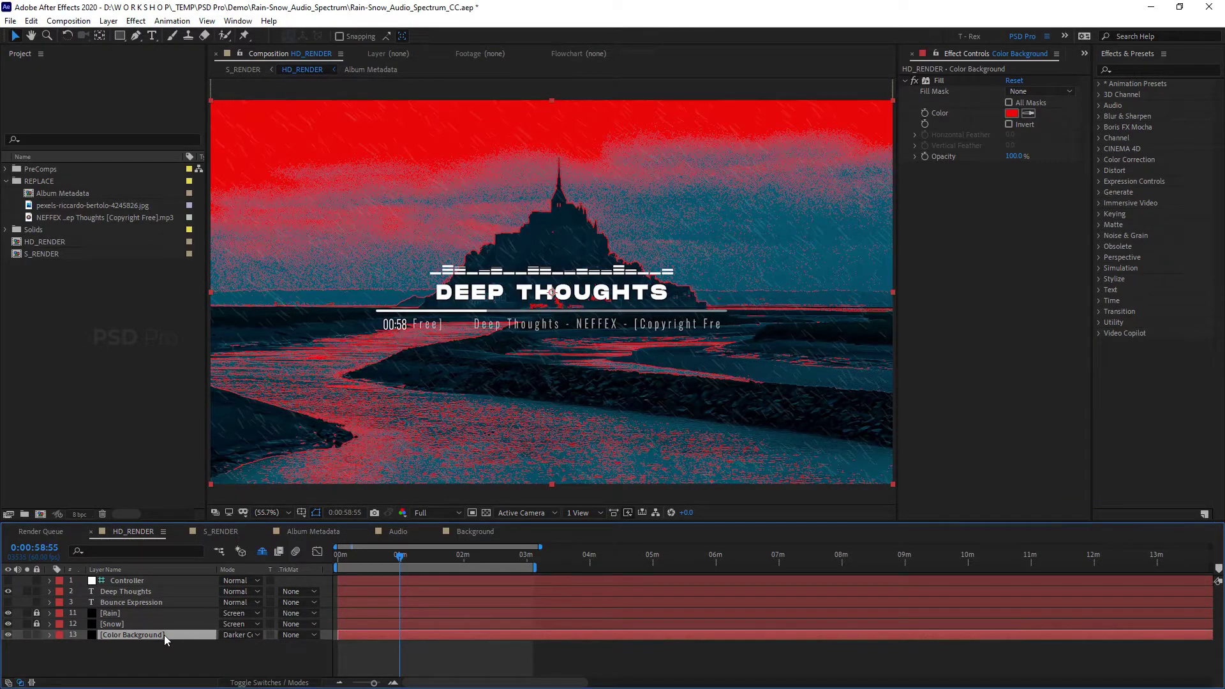
pyautogui.hotkey('shift', '=')
pyautogui.hotkey('shift', '=')
pyautogui.hotkey('shift', '=')
pyautogui.hotkey('shift', '=')
pyautogui.hotkey('shift', '=')
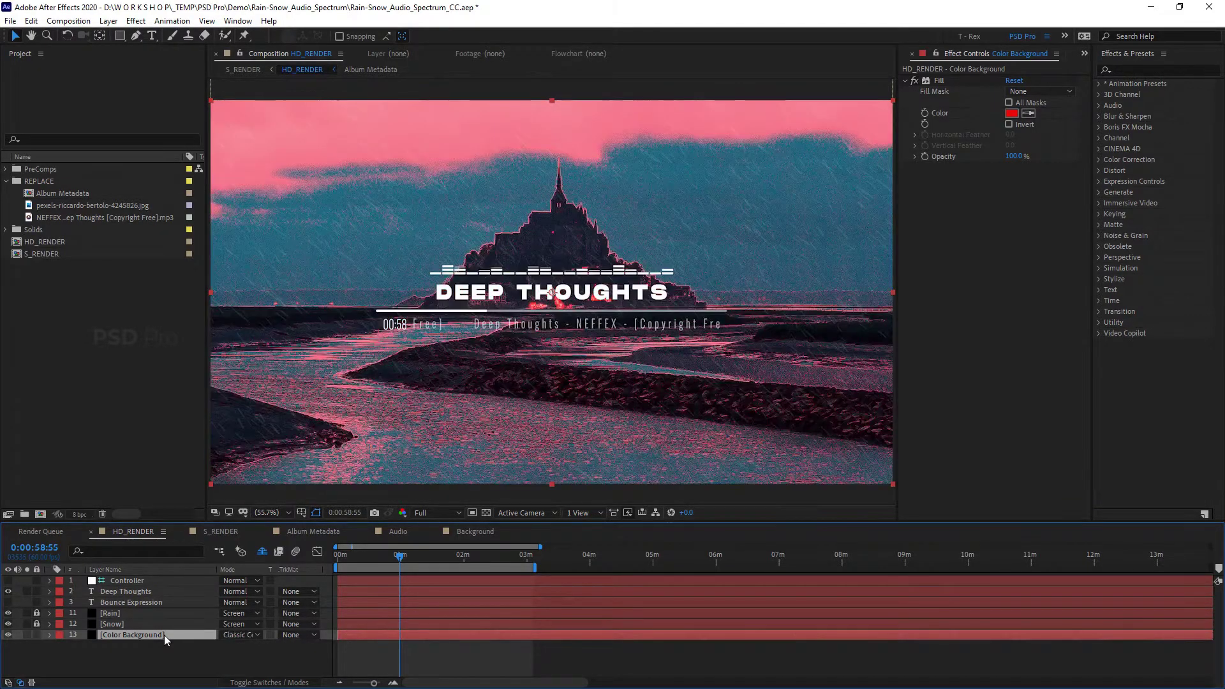
pyautogui.hotkey('shift', '=')
pyautogui.hotkey('shift', '=')
pyautogui.hotkey('shift', '=')
pyautogui.hotkey('shift', '=')
pyautogui.hotkey('shift', '=')
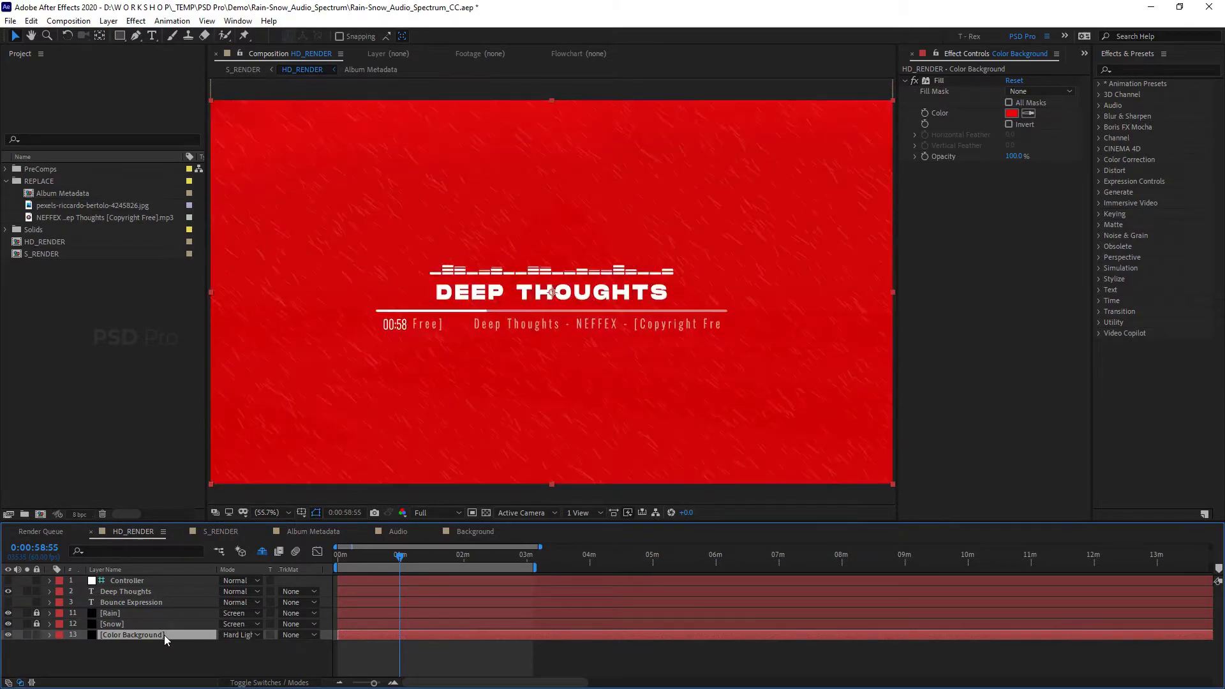
pyautogui.hotkey('shift', '-')
pyautogui.hotkey('shift', '-')
pyautogui.hotkey('shift', '-')
pyautogui.hotkey('shift', '-')
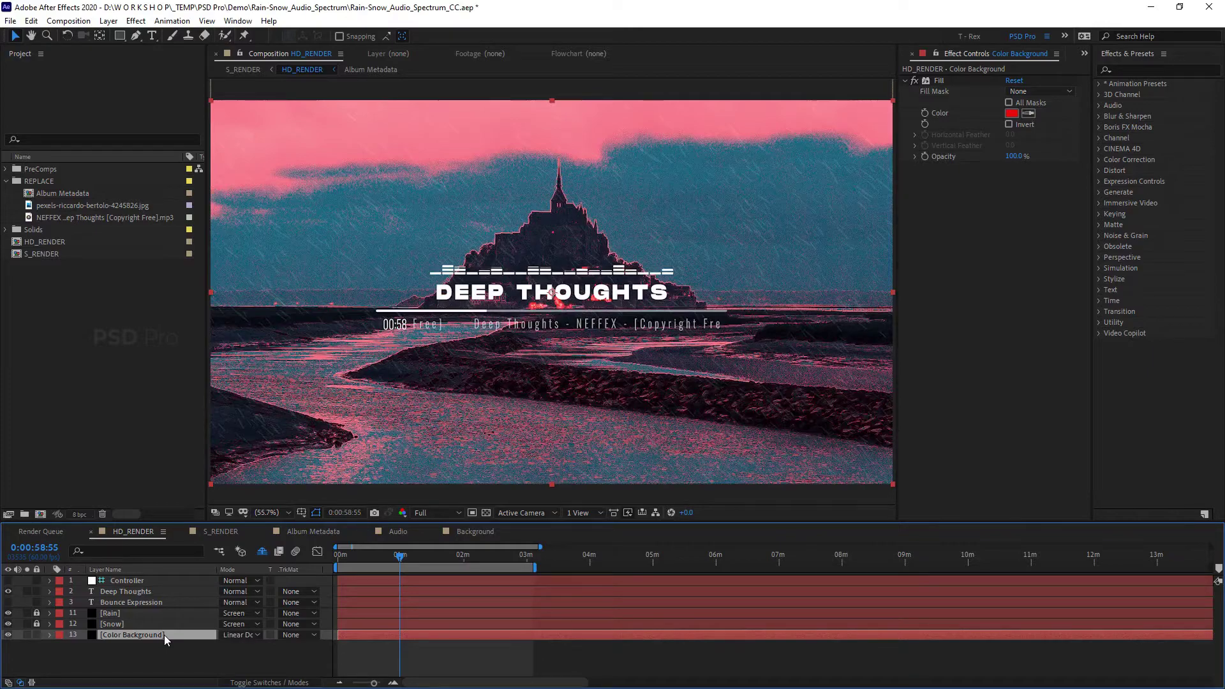
pyautogui.hotkey('shift', '=')
pyautogui.hotkey('shift', '=')
pyautogui.hotkey('shift', '=')
pyautogui.hotkey('shift', '=')
pyautogui.hotkey('shift', '=')
pyautogui.hotkey('shift', '=')
pyautogui.hotkey('shift', '=')
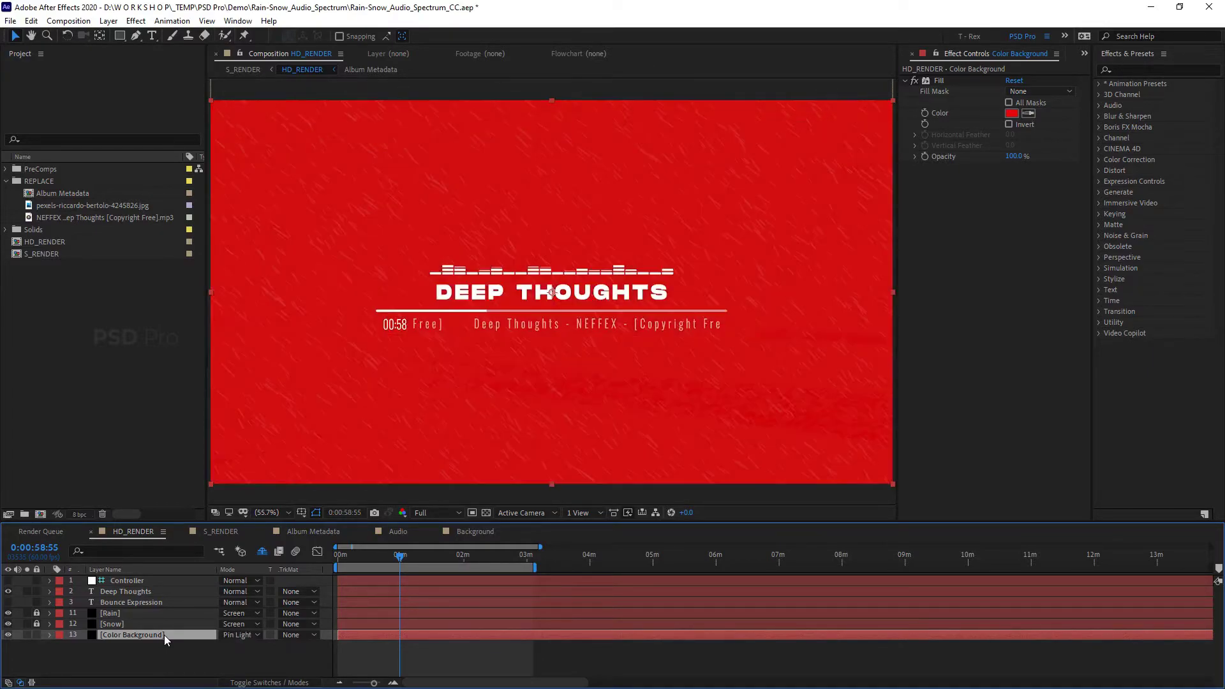
pyautogui.hotkey('shift', '-')
pyautogui.hotkey('shift', '=')
pyautogui.hotkey('shift', '-')
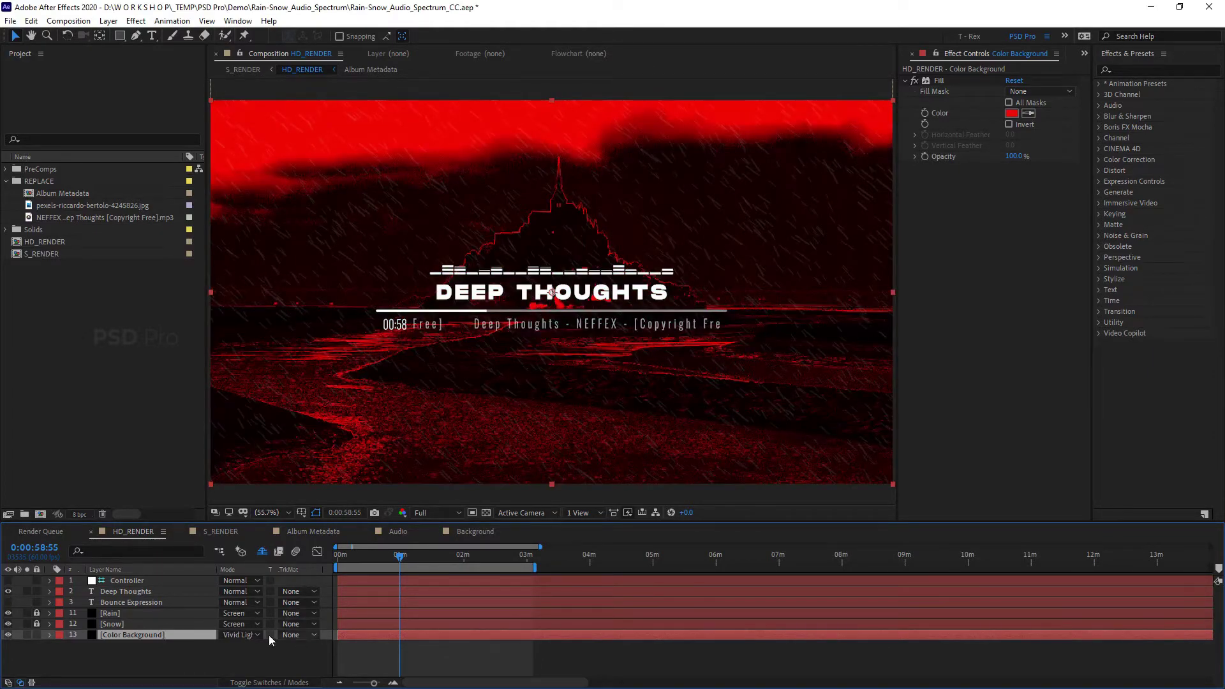
pyautogui.click(259, 635)
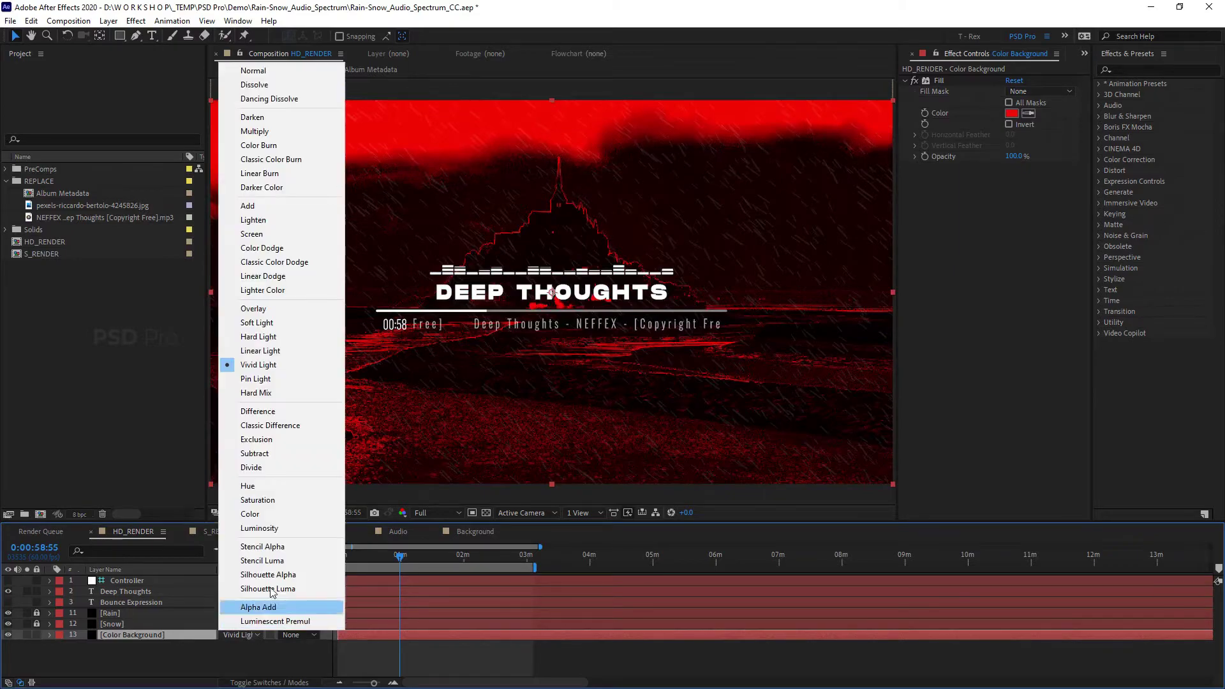
pyautogui.click(261, 72)
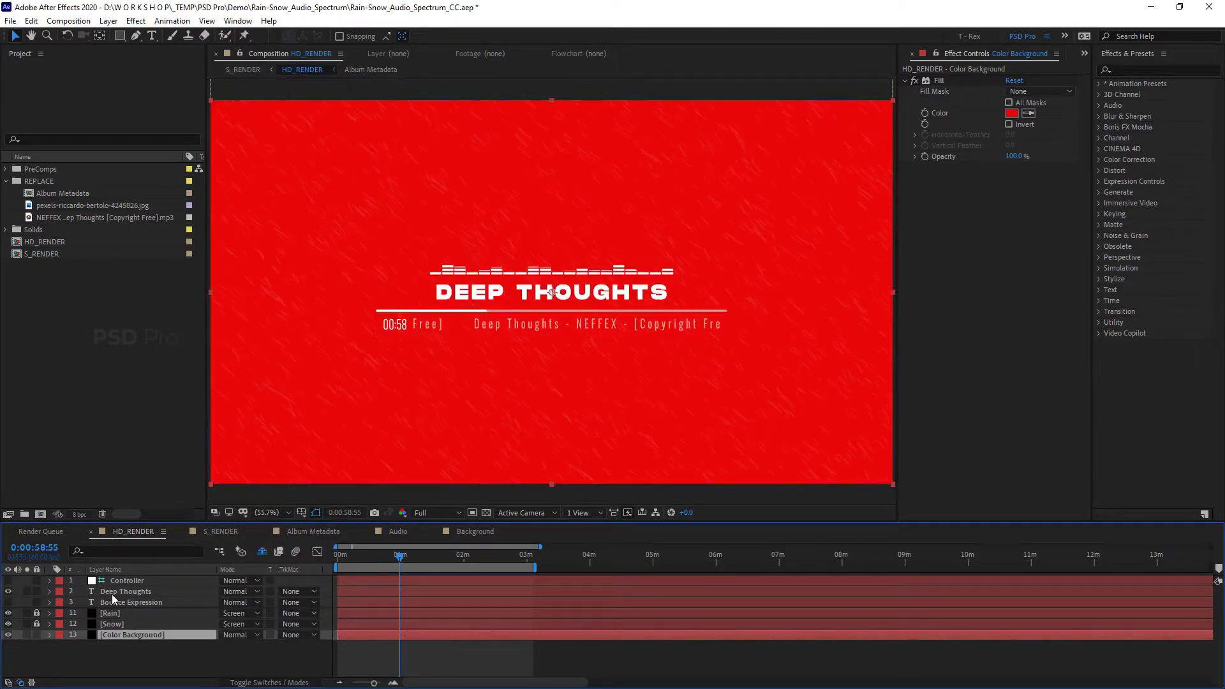
# Step: Set the Controller's BG Color to black and turn the castle photo backdrop back on
pyautogui.click(132, 581)
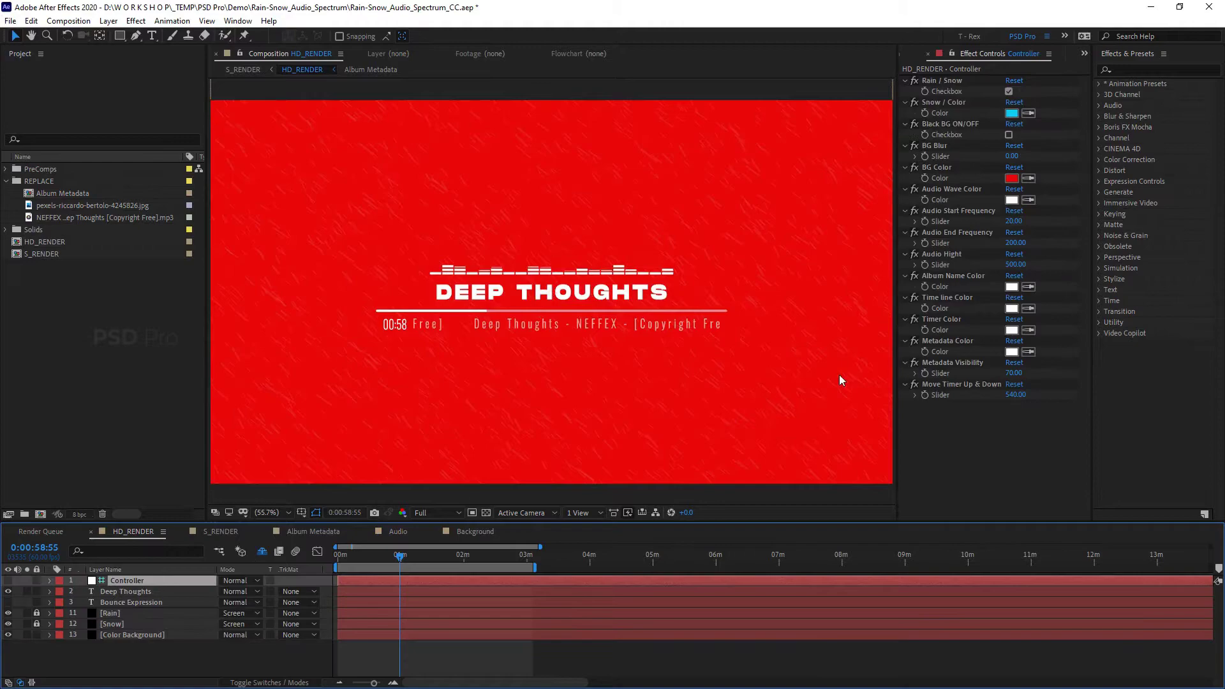
pyautogui.click(1011, 178)
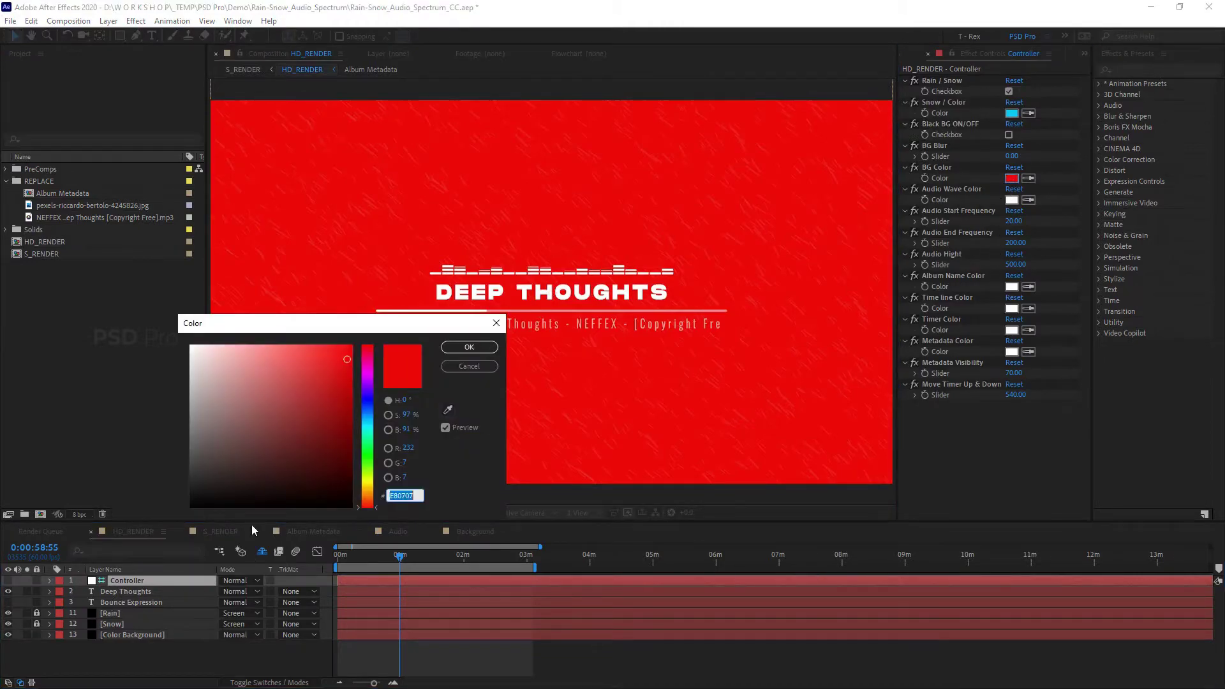
pyautogui.click(190, 506)
pyautogui.click(469, 347)
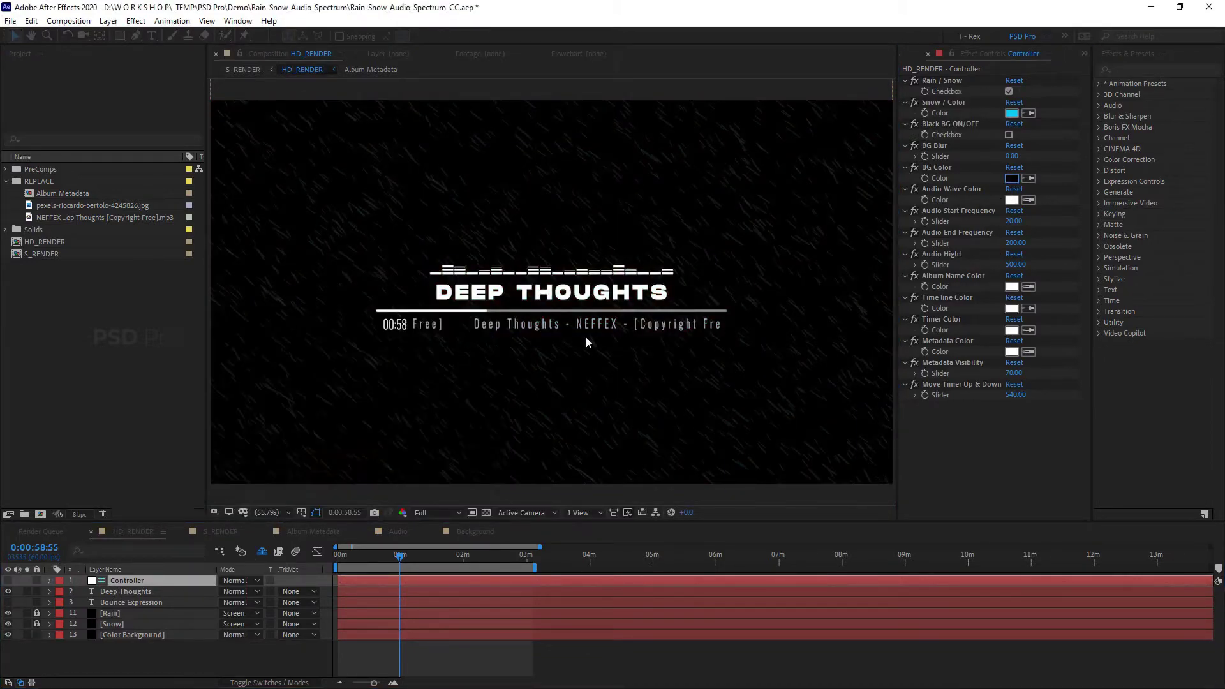
pyautogui.click(1009, 134)
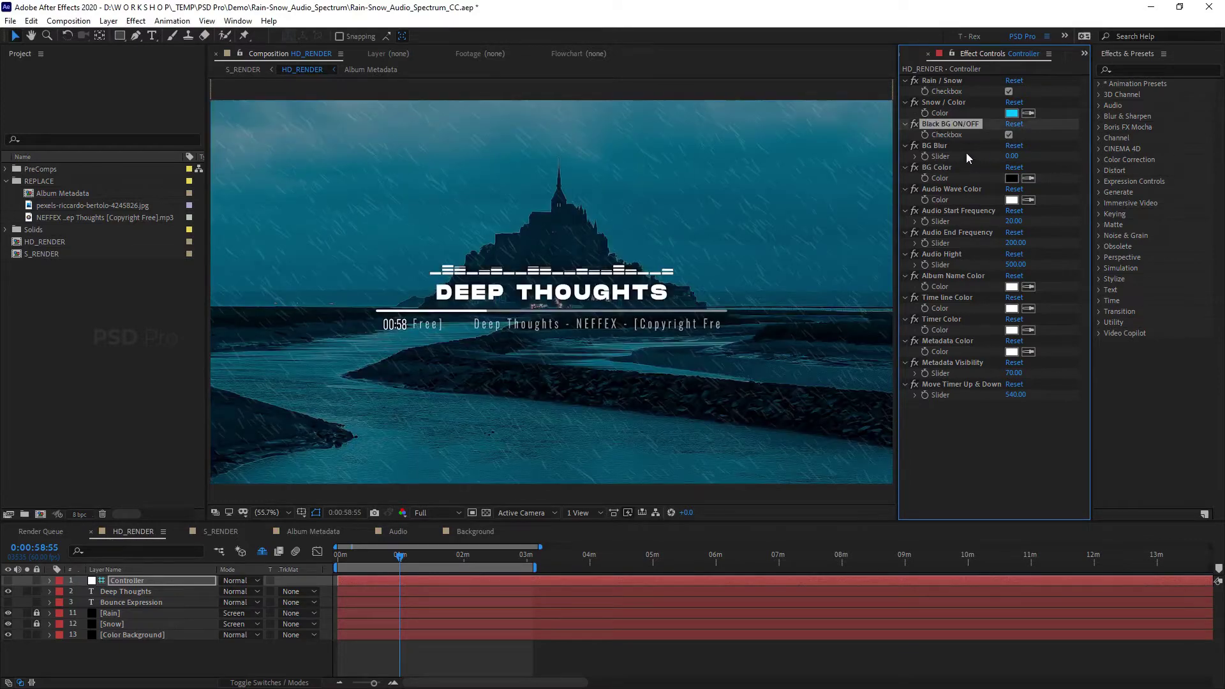
# Step: Hide and re-show the Rain, Snow and Color Background layers to check the rain
pyautogui.click(941, 81)
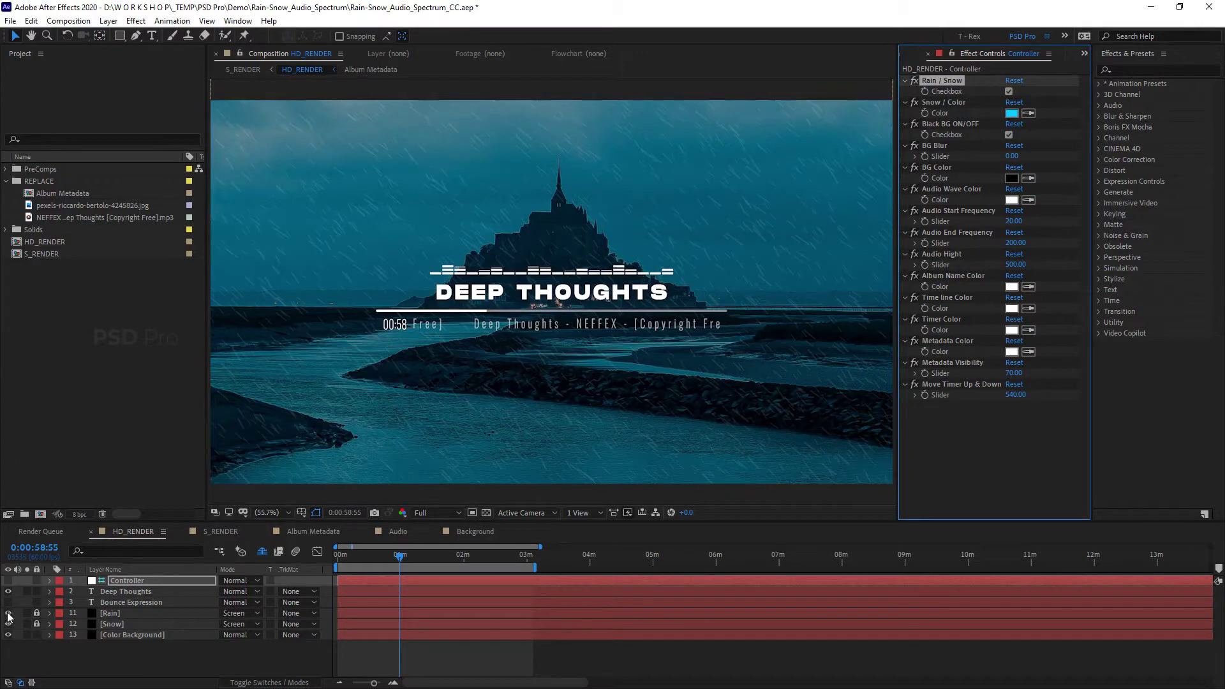
pyautogui.moveTo(9, 616); pyautogui.dragTo(9, 635)
pyautogui.click(8, 634)
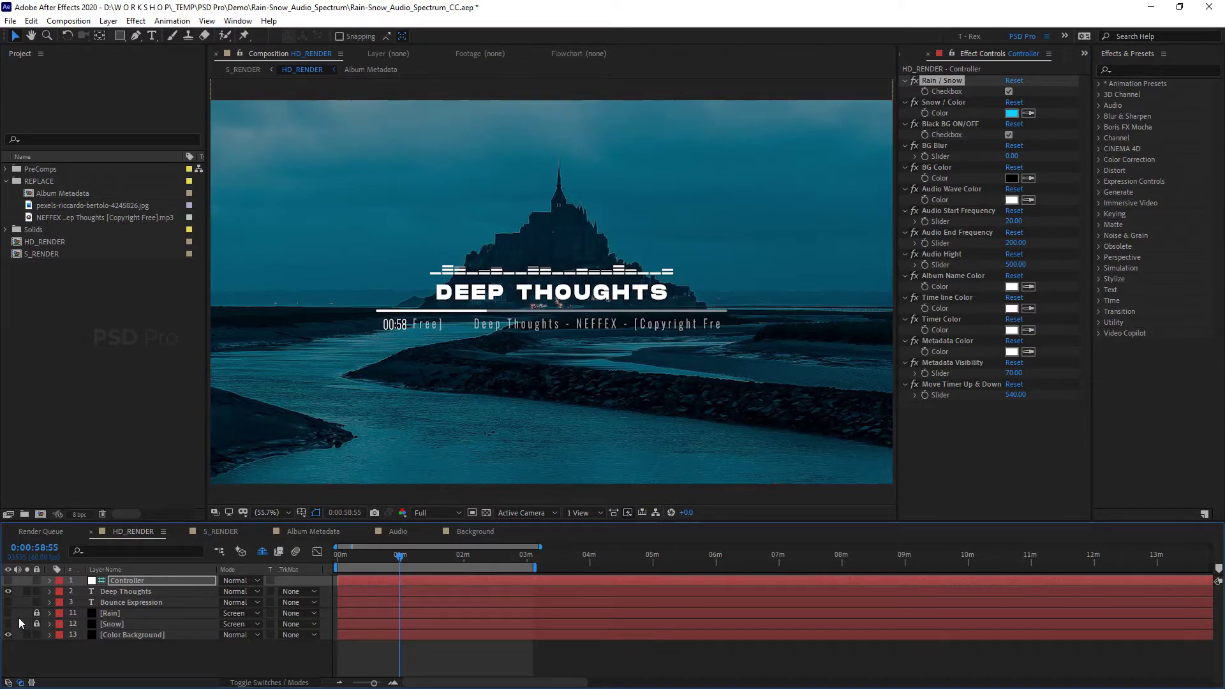
pyautogui.moveTo(8, 625); pyautogui.dragTo(9, 613)
pyautogui.click(966, 190)
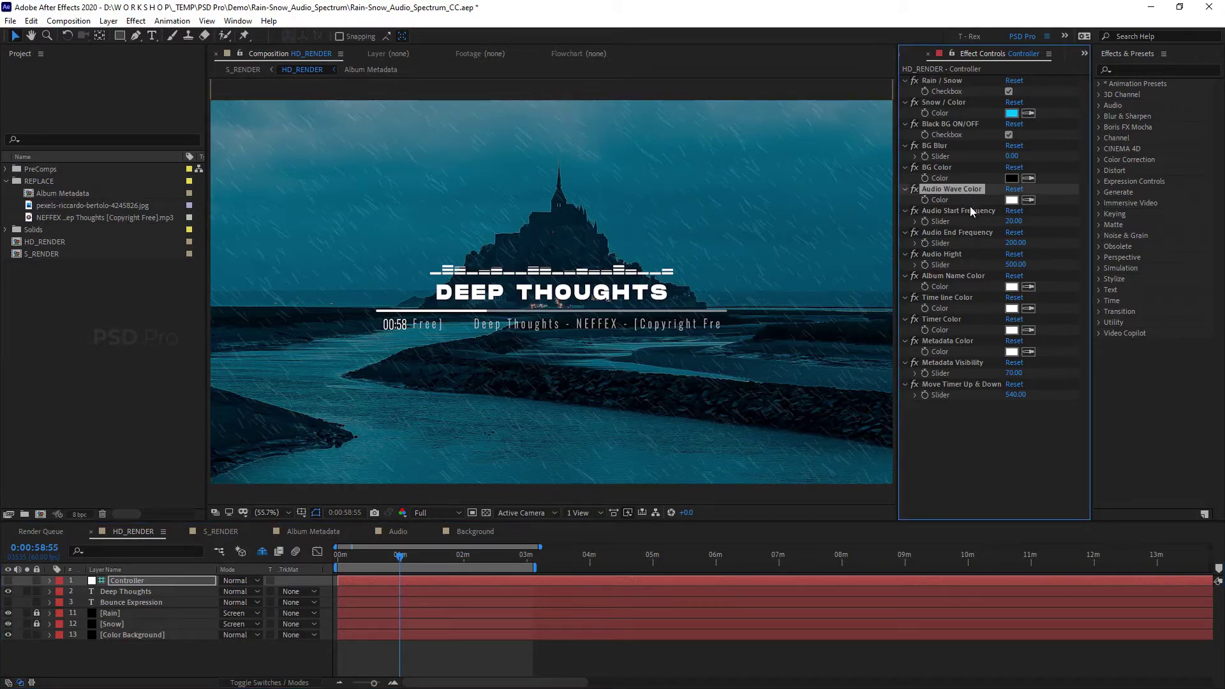
# Step: Set the Audio Wave Color to yellow FFD200
pyautogui.click(1012, 200)
pyautogui.write('FF0000')
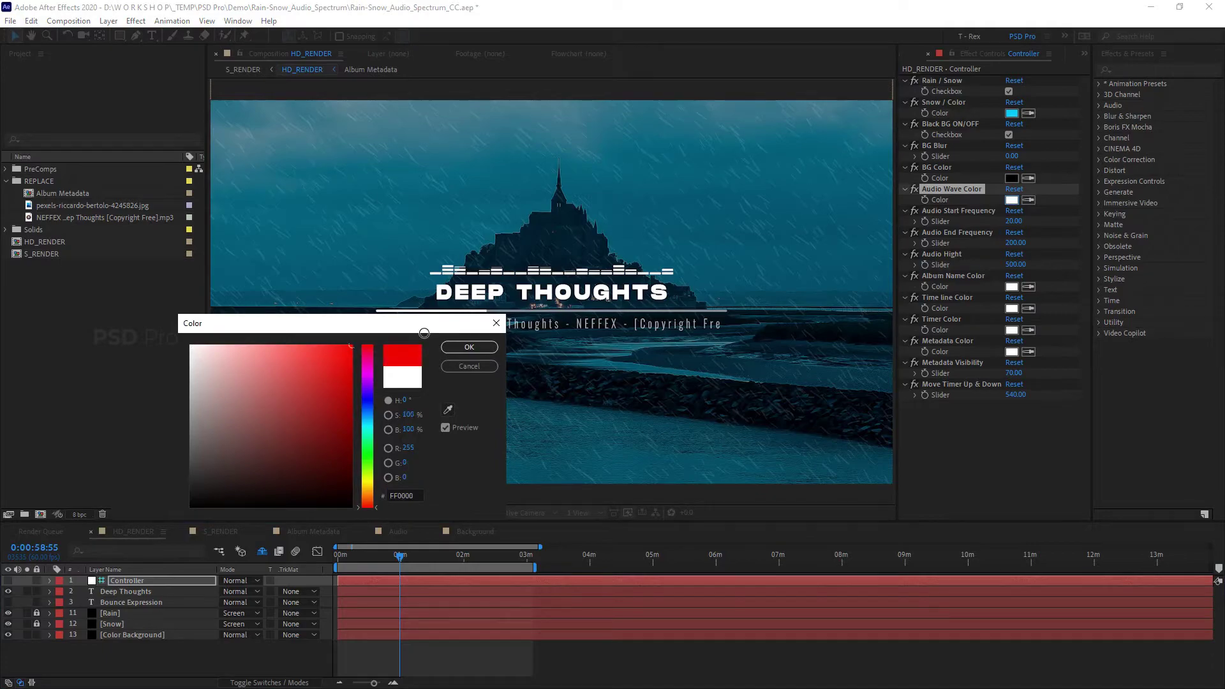
pyautogui.moveTo(367, 379); pyautogui.dragTo(361, 485)
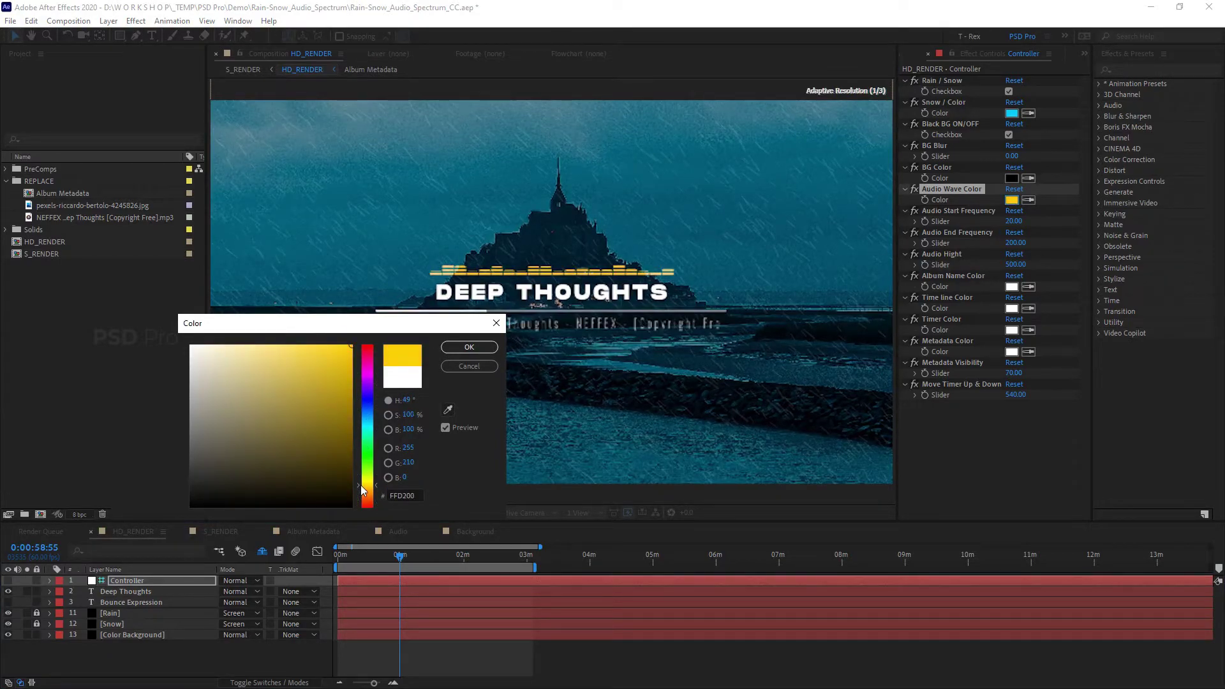
pyautogui.click(483, 349)
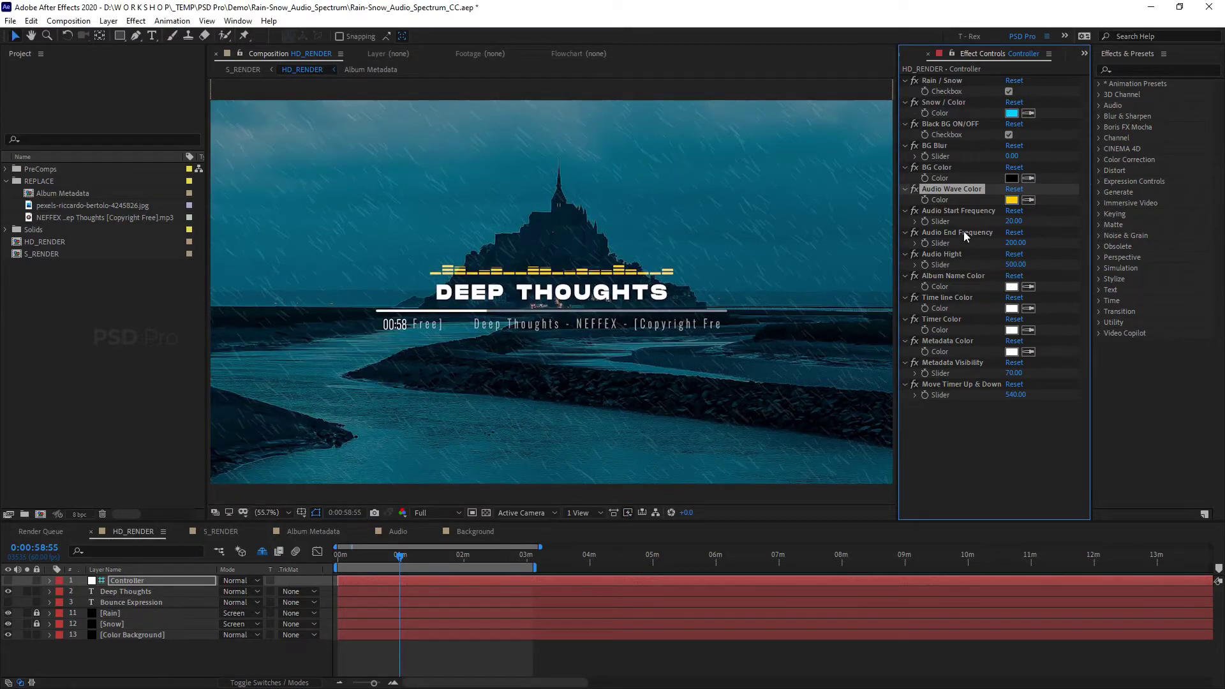
pyautogui.click(961, 212)
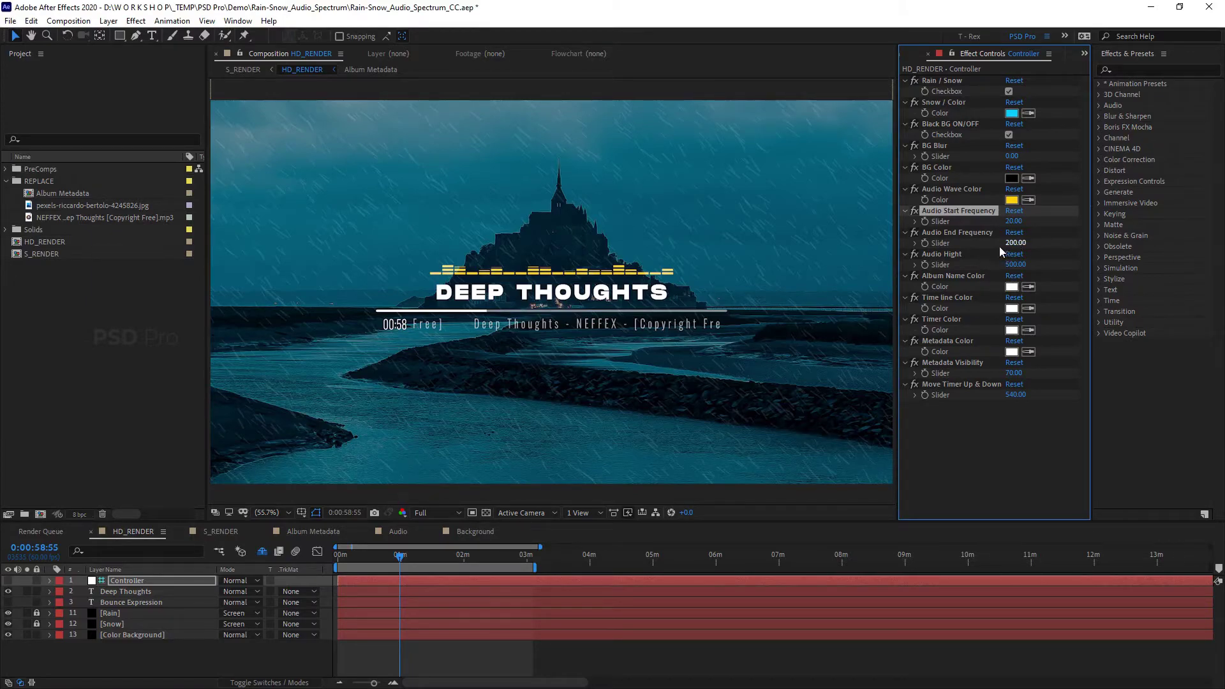
# Step: At 0:00:07:54, raise Audio End Frequency from 200 to 229
pyautogui.moveTo(412, 560)
pyautogui.mouseDown()
pyautogui.moveTo(500, 556)
pyautogui.moveTo(345, 572)
pyautogui.mouseUp()
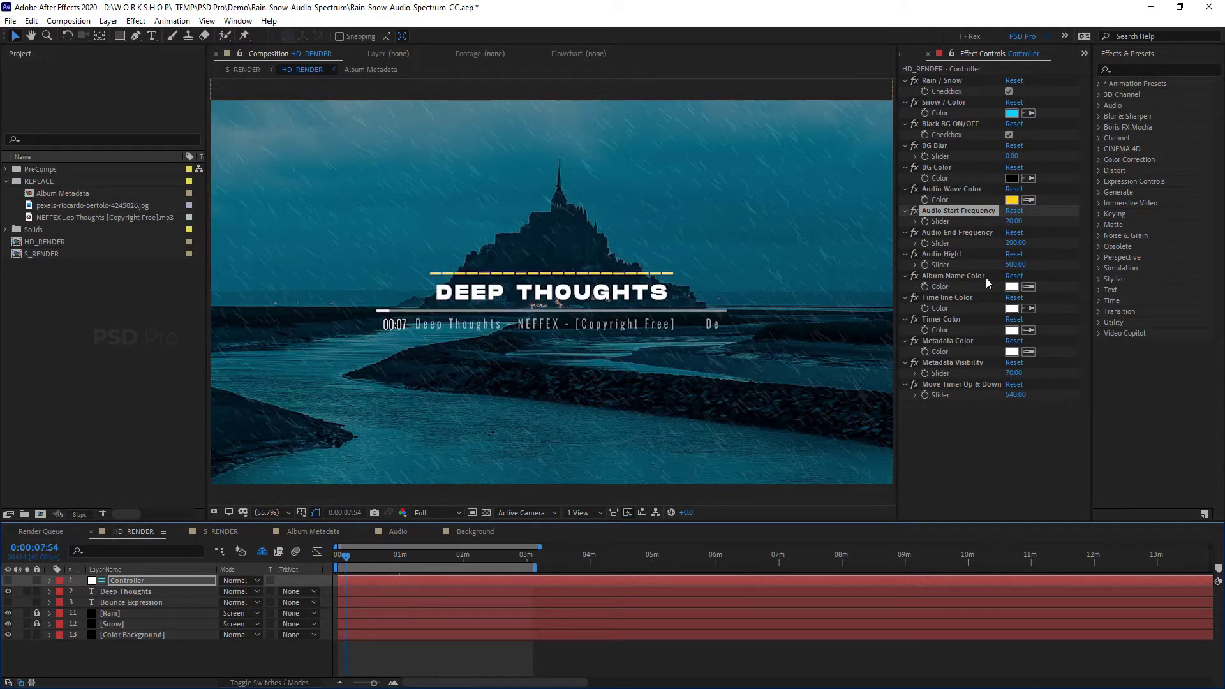
pyautogui.moveTo(1016, 246)
pyautogui.mouseDown()
pyautogui.moveTo(1077, 240)
pyautogui.moveTo(969, 254)
pyautogui.moveTo(985, 250)
pyautogui.mouseUp()
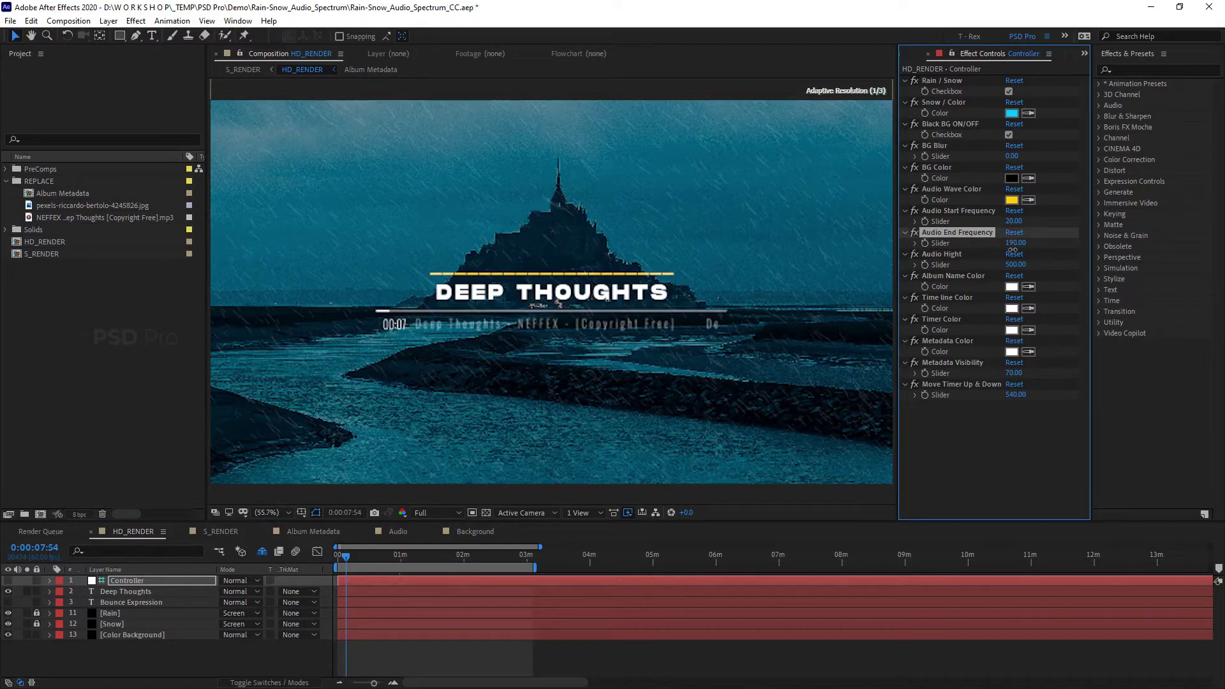
pyautogui.moveTo(1029, 248)
pyautogui.mouseDown()
pyautogui.moveTo(1046, 246)
pyautogui.moveTo(1035, 248)
pyautogui.mouseUp()
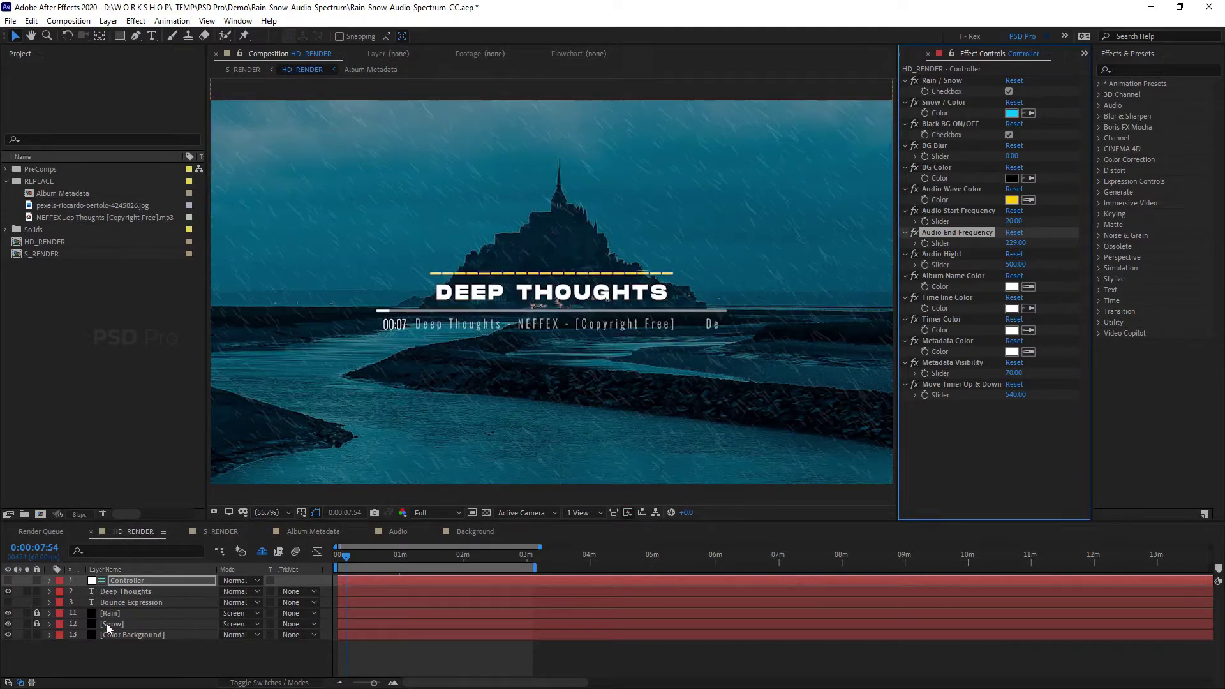
# Step: Back in HD_RENDER, unshy the Audio layer while keeping shy layers hidden
pyautogui.click(400, 533)
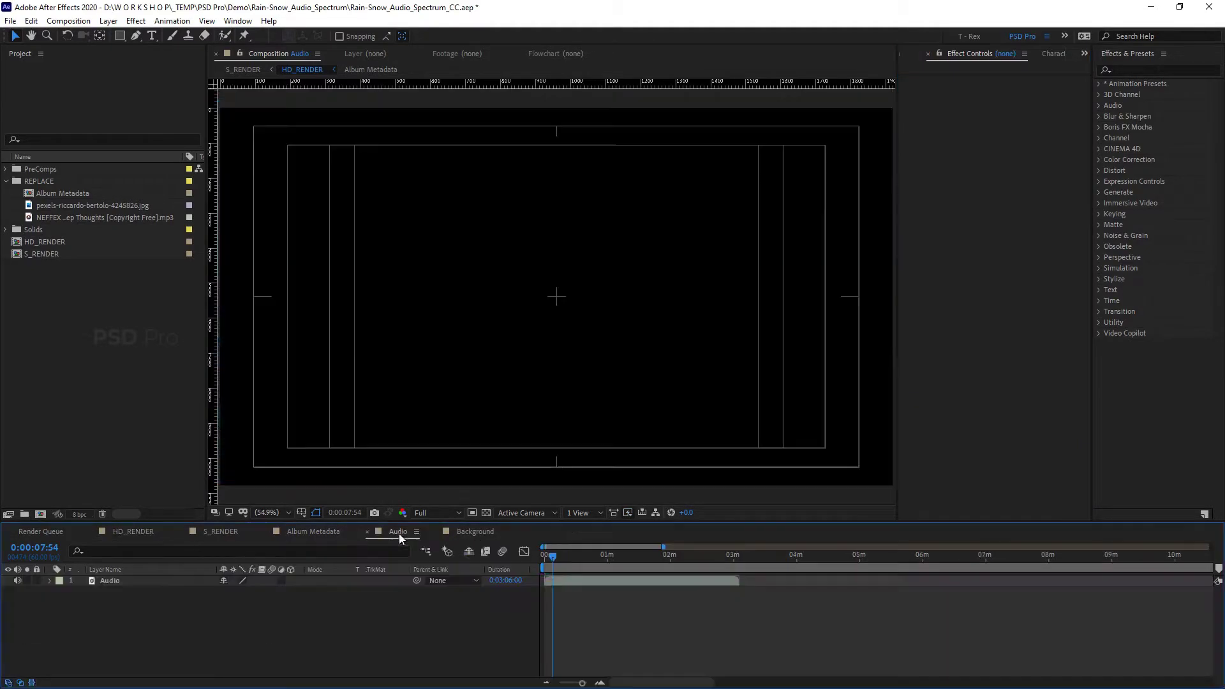
pyautogui.click(132, 533)
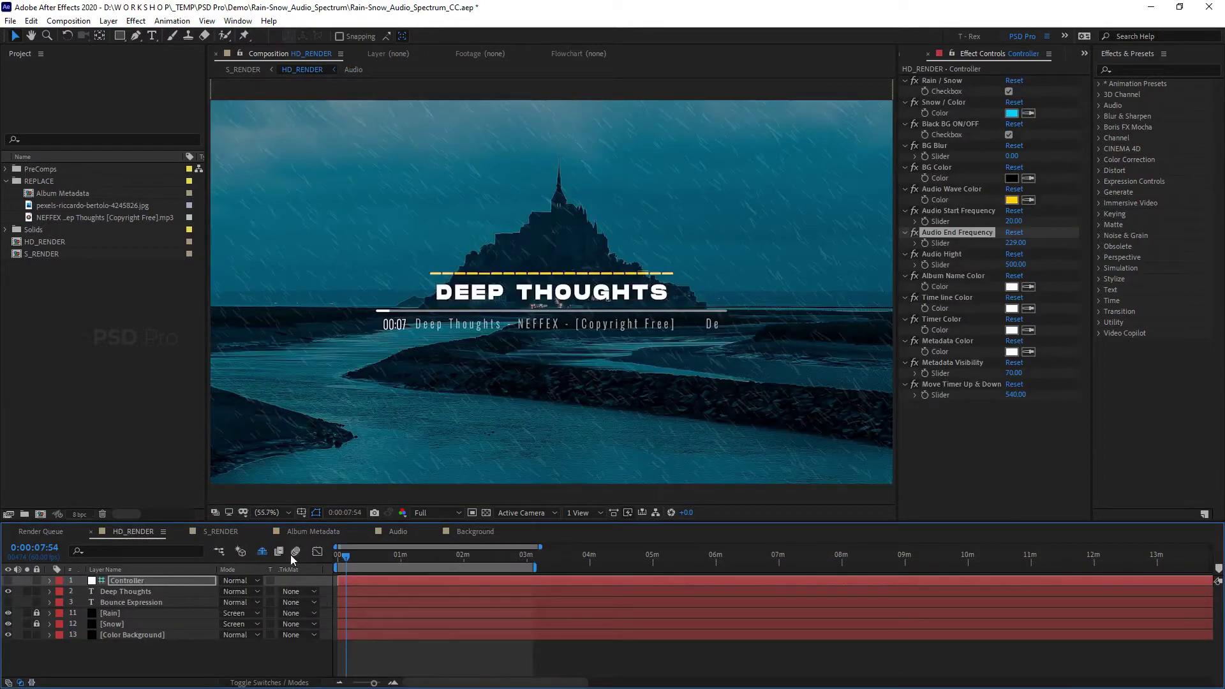
pyautogui.click(266, 548)
pyautogui.scroll(-3, 166, 636)
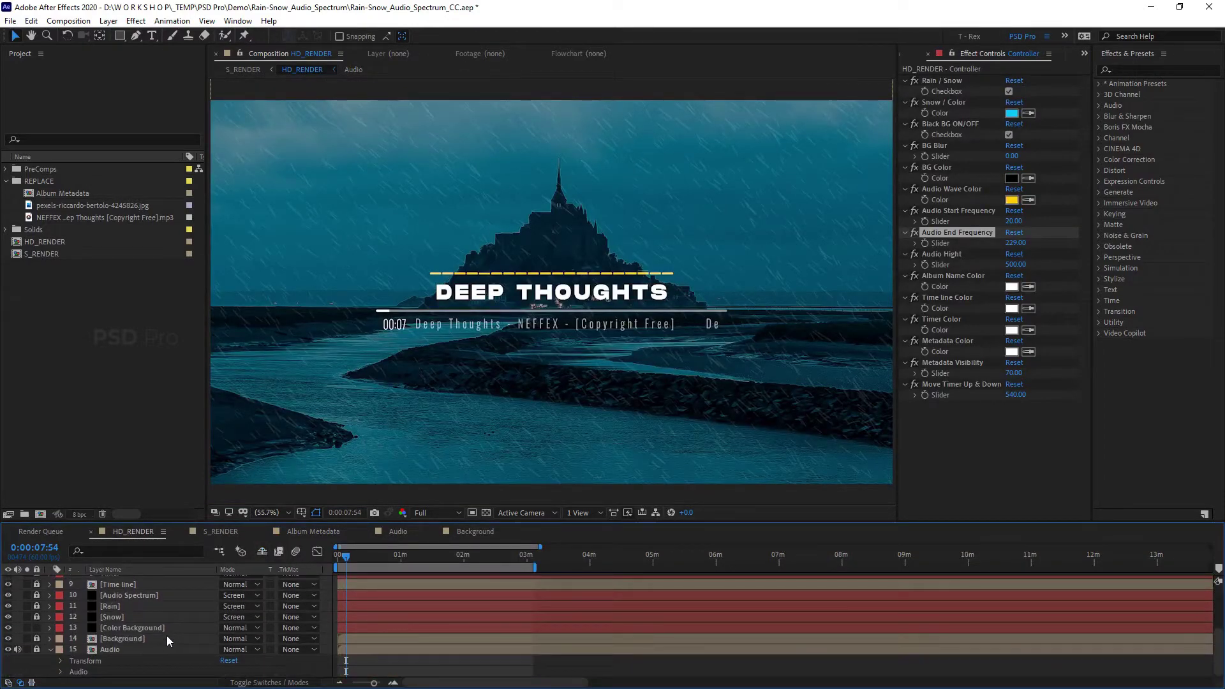
pyautogui.click(51, 651)
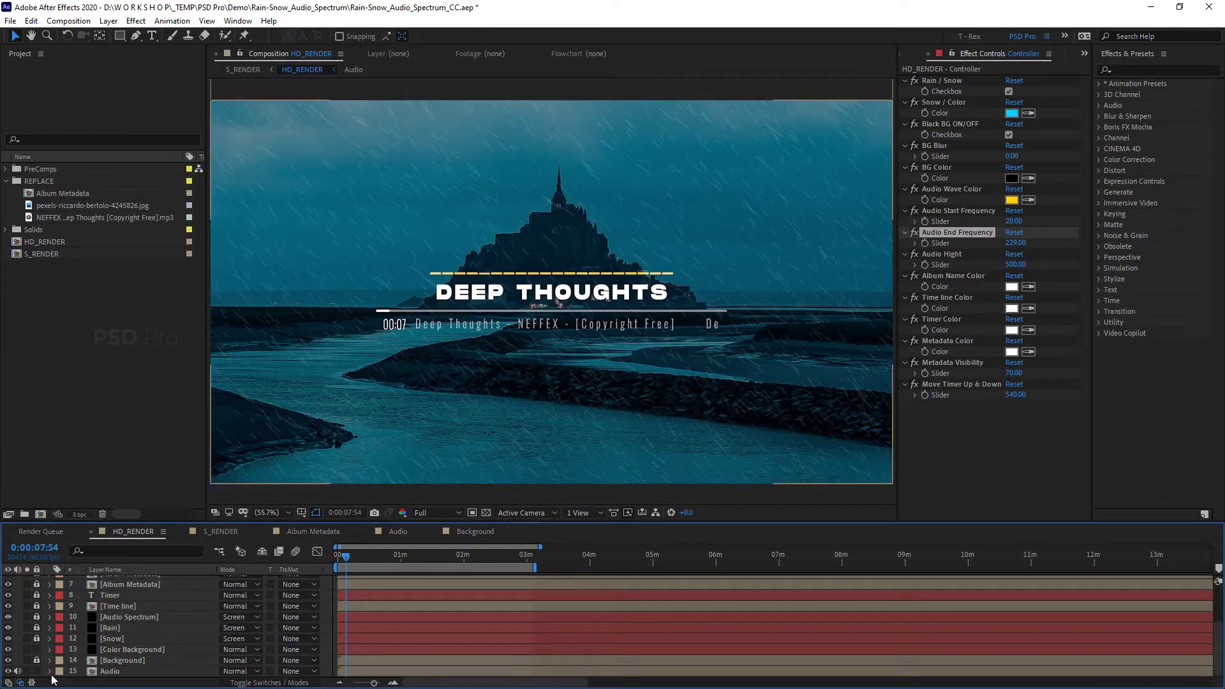
pyautogui.click(8, 683)
pyautogui.click(223, 671)
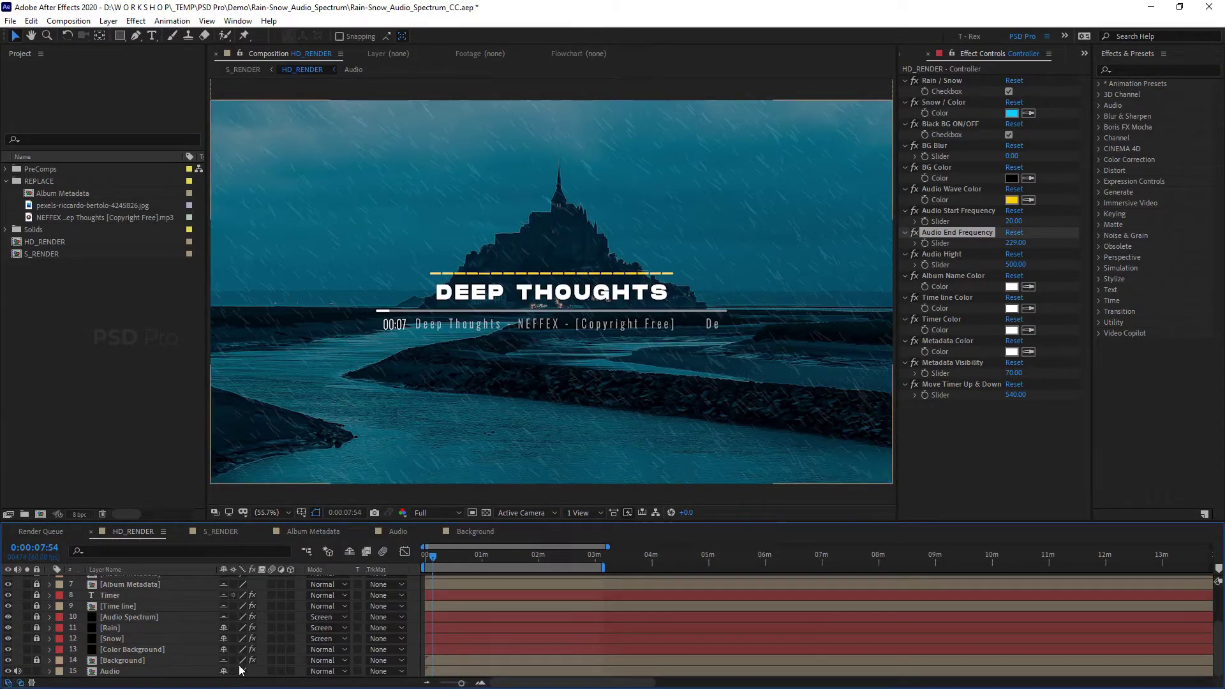
pyautogui.click(348, 553)
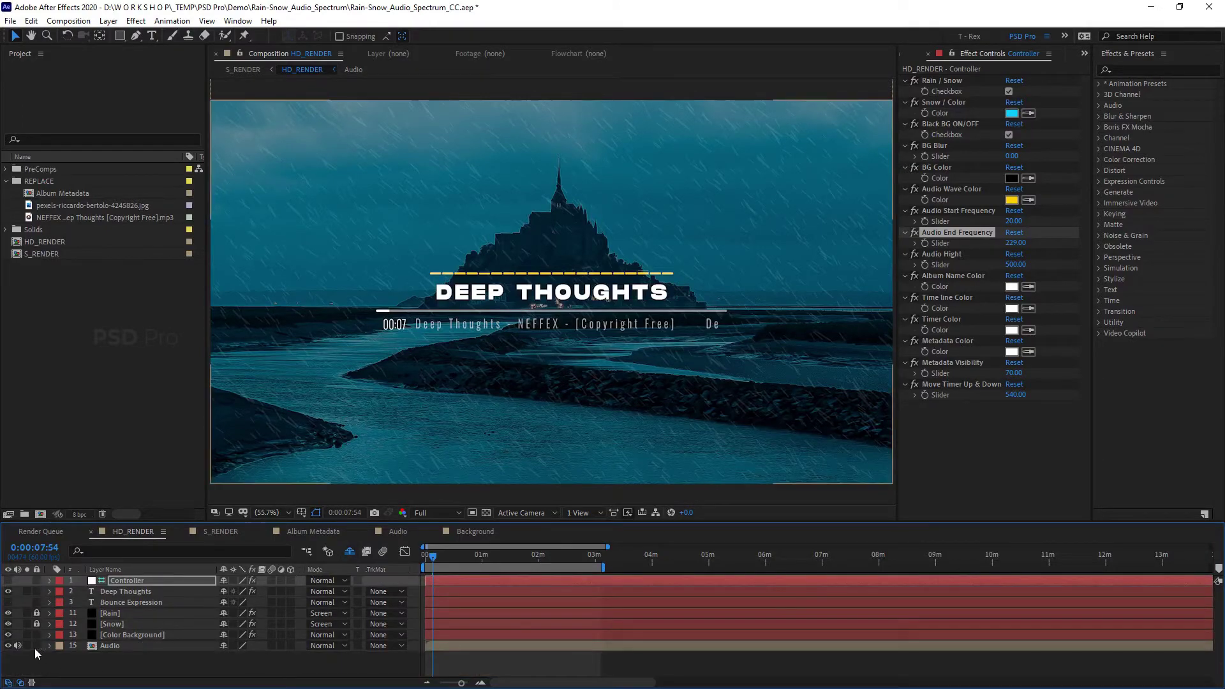
# Step: Expand the Audio layer down to its waveform graph
pyautogui.click(110, 646)
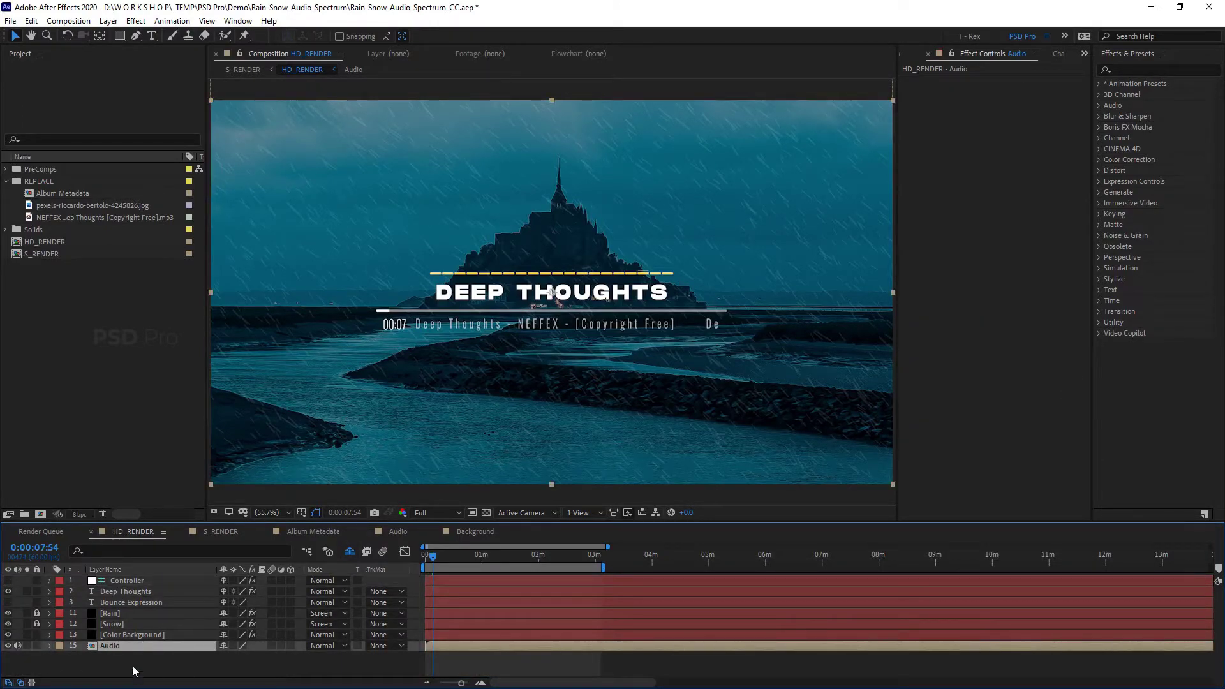
pyautogui.click(50, 645)
pyautogui.click(61, 668)
pyautogui.click(71, 672)
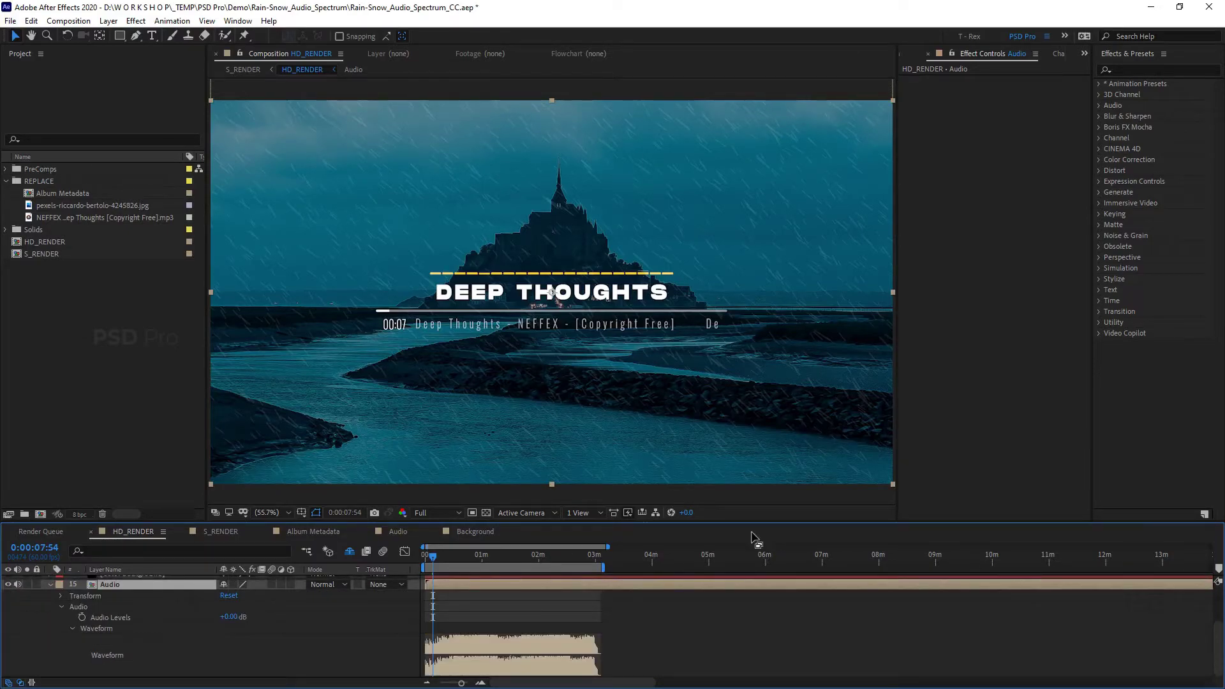
# Step: Select the Controller layer and scrub Audio End Frequency to lower values
pyautogui.scroll(4, 486, 553)
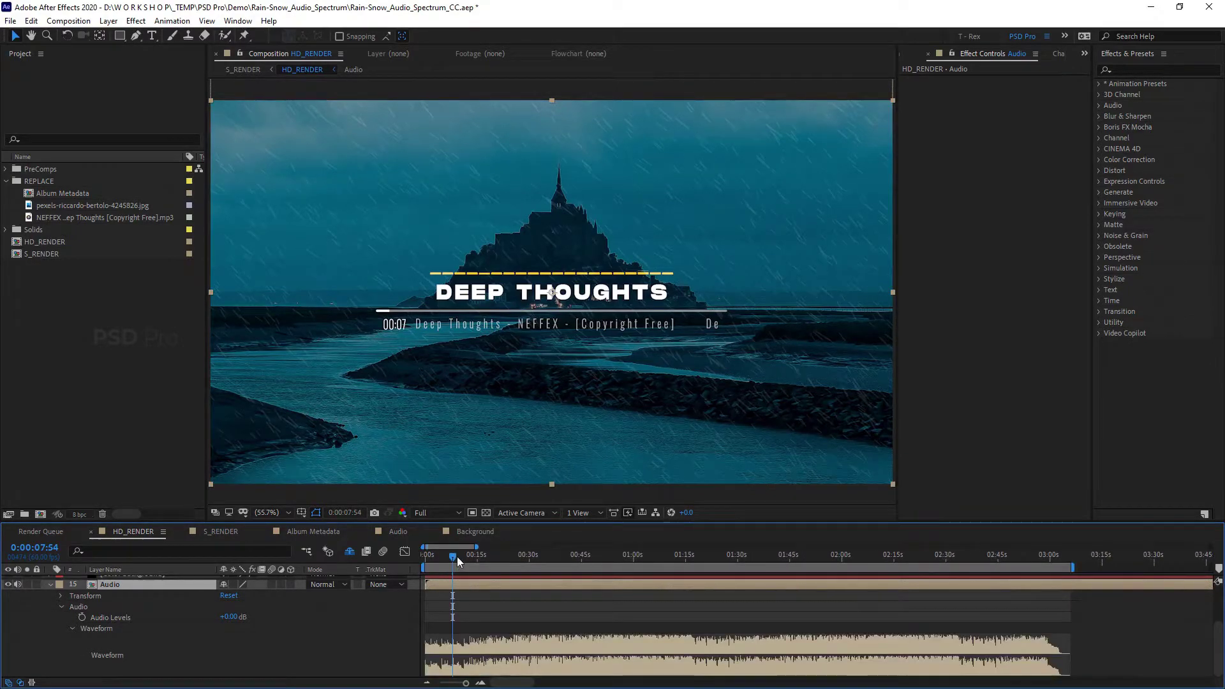
pyautogui.moveTo(457, 556); pyautogui.dragTo(460, 558)
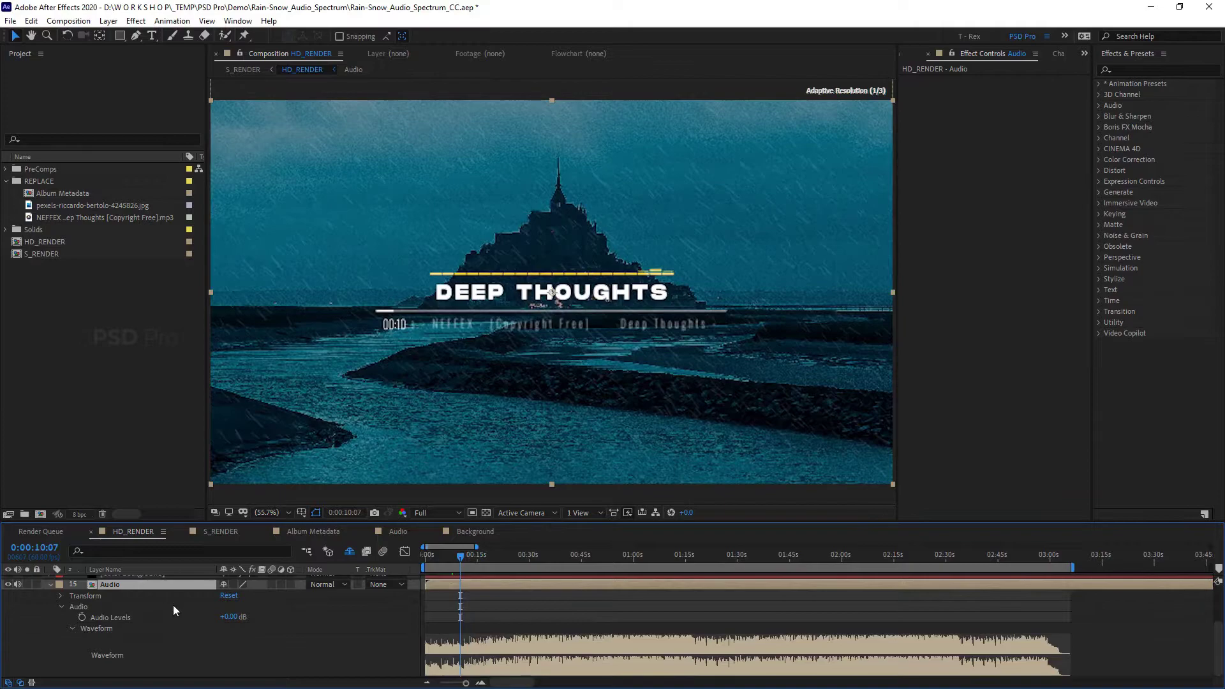
pyautogui.scroll(4, 171, 619)
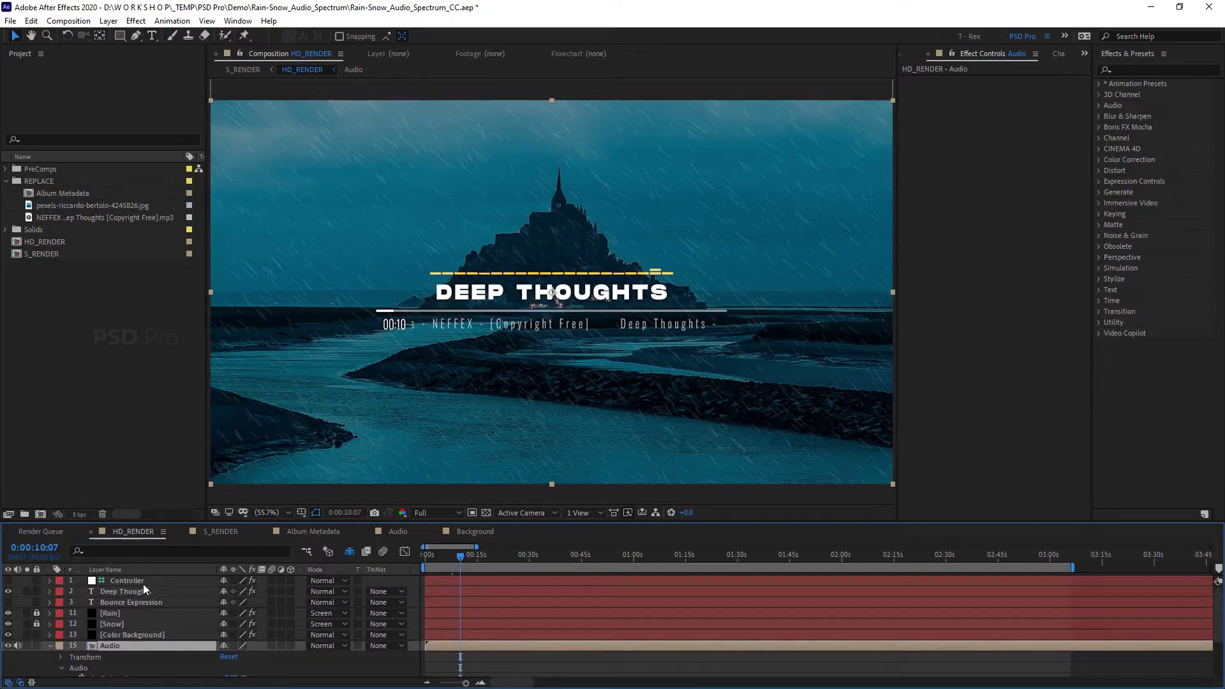
pyautogui.scroll(1, 143, 584)
pyautogui.click(150, 580)
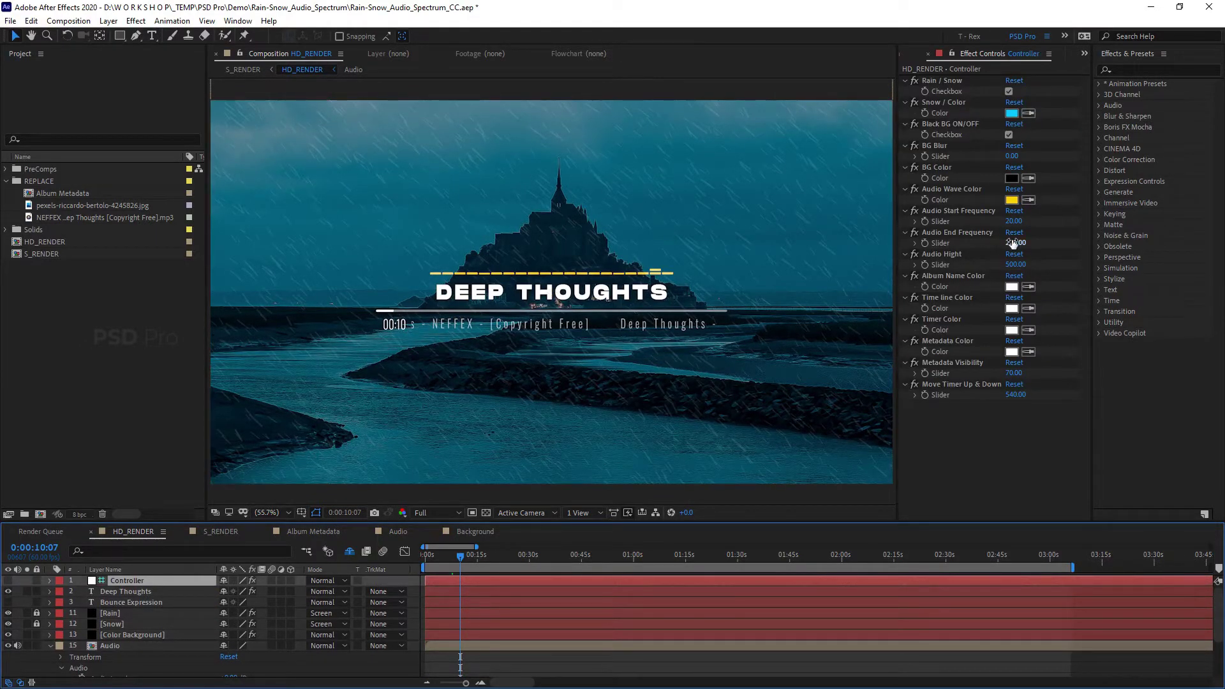
pyautogui.moveTo(1012, 241); pyautogui.dragTo(1005, 243)
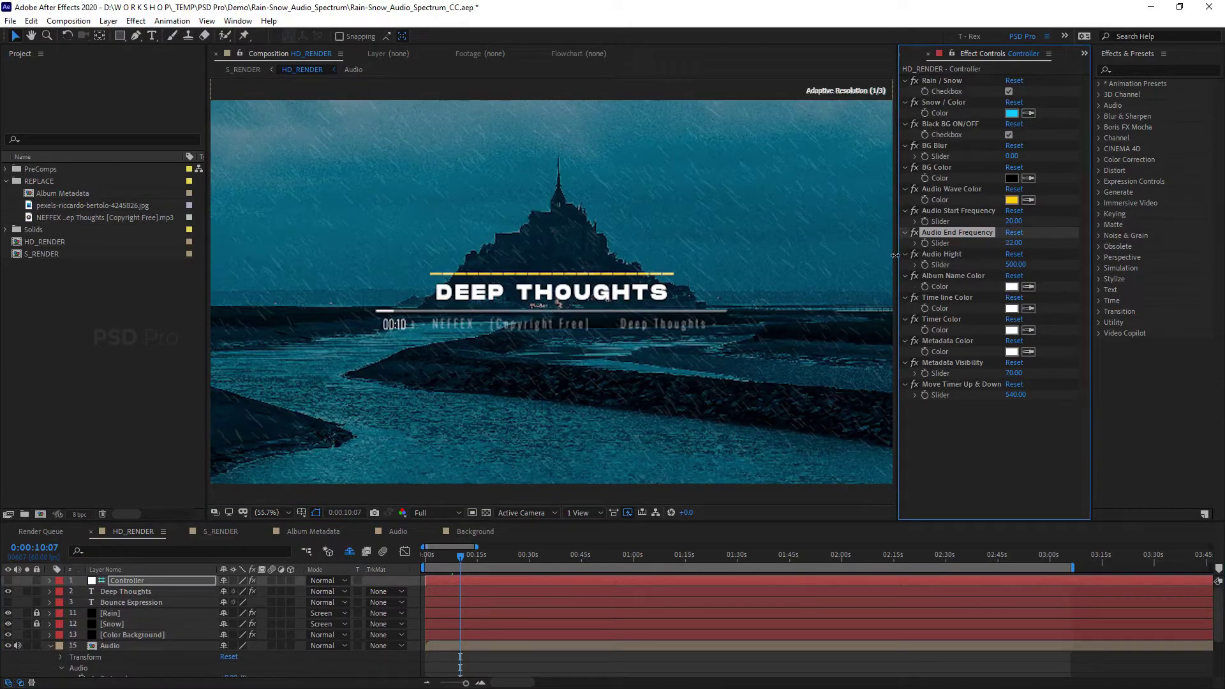
# Step: Preview several points in the track, then set Audio End Frequency to 500
pyautogui.click(470, 559)
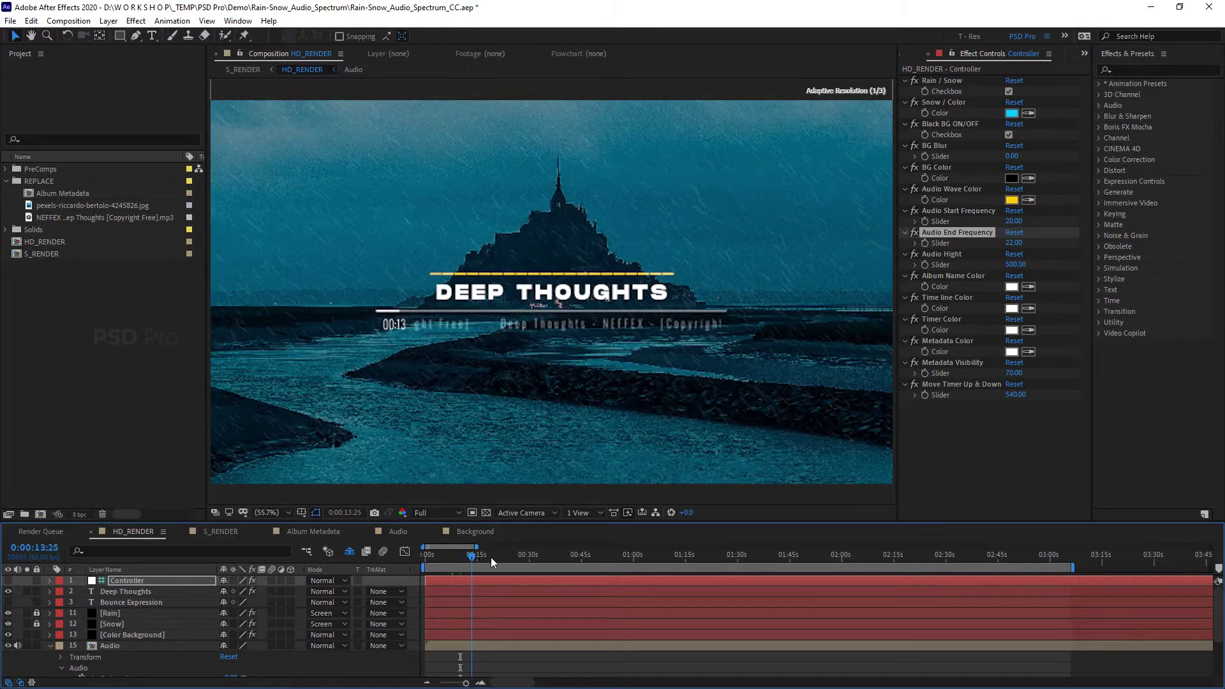
pyautogui.click(560, 555)
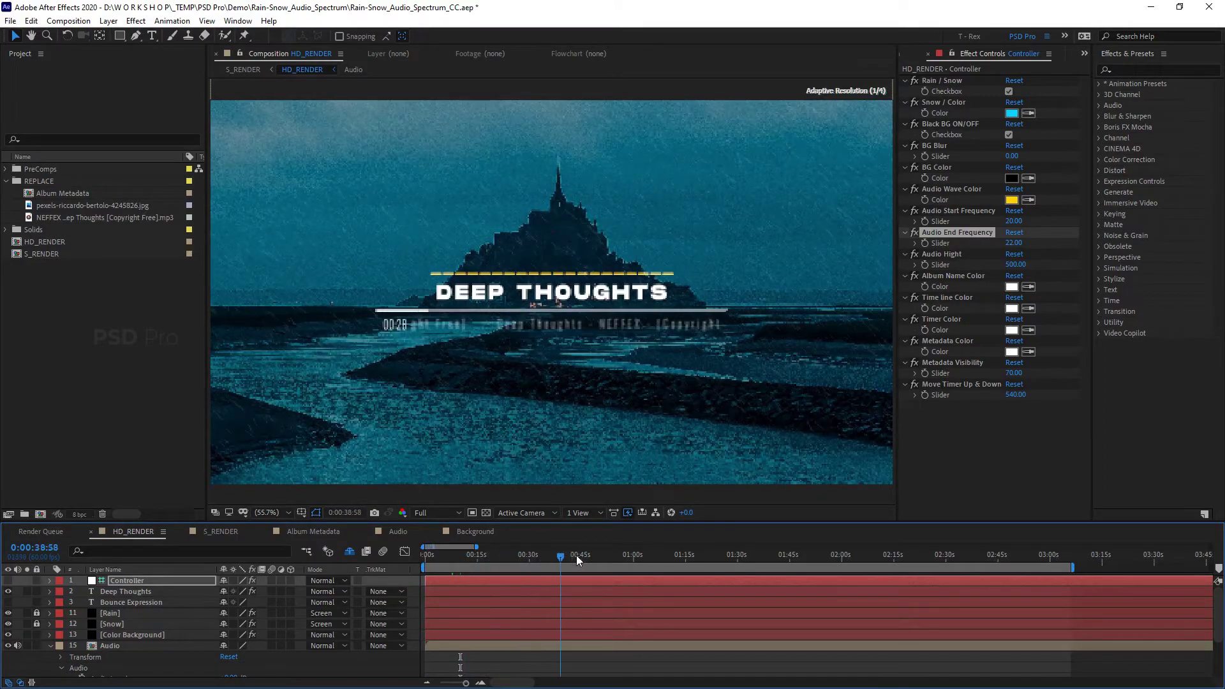
pyautogui.click(475, 560)
pyautogui.click(454, 565)
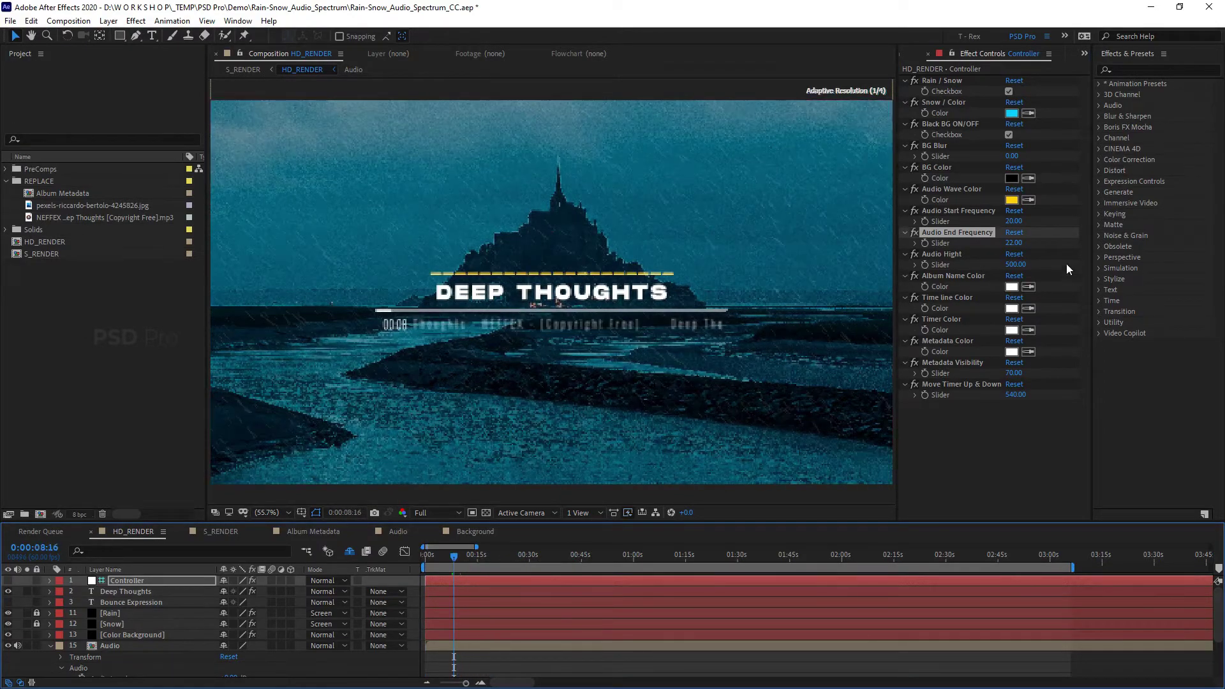
pyautogui.click(1020, 243)
pyautogui.write('500')
pyautogui.press('Return')
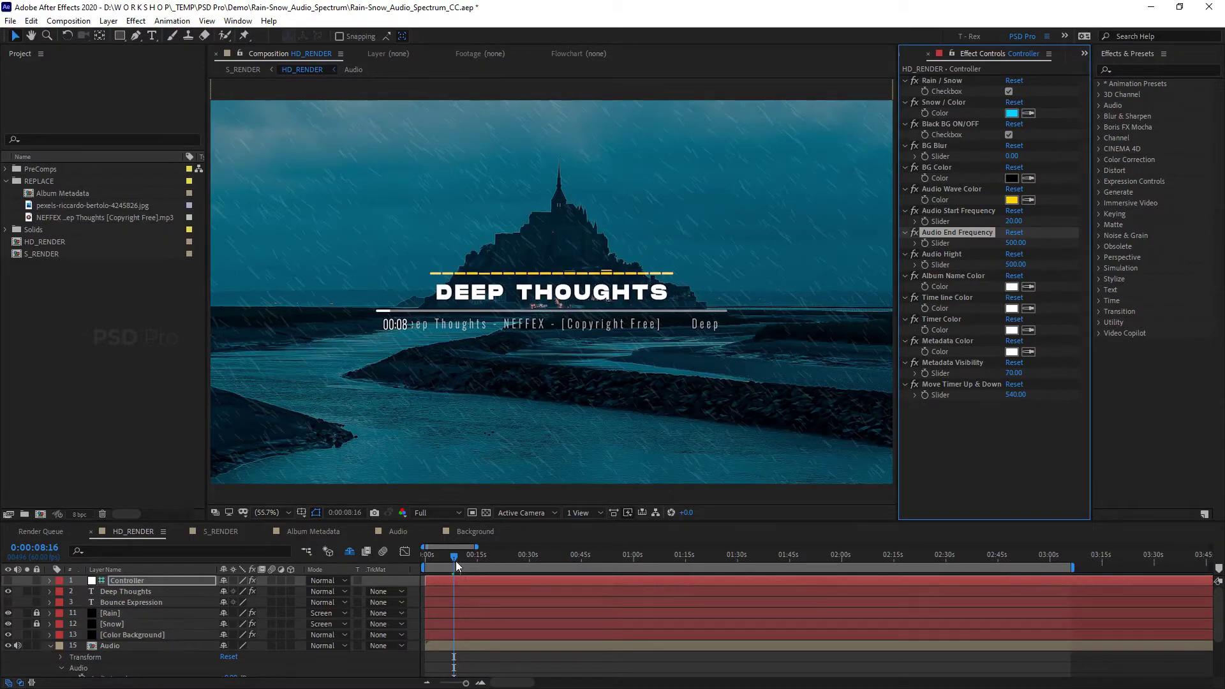
# Step: Check the bars through the track, lower Audio Hight to 450, and zoom the timeline out
pyautogui.moveTo(455, 560); pyautogui.dragTo(653, 561)
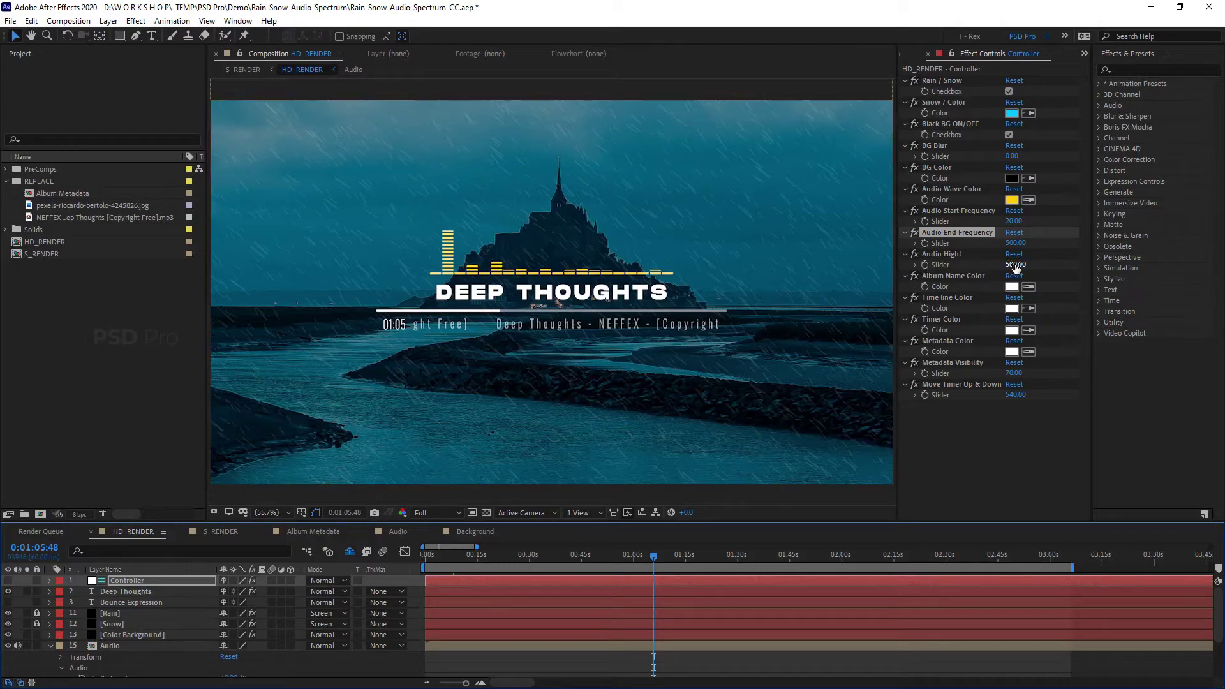
pyautogui.moveTo(1016, 264); pyautogui.dragTo(1008, 266)
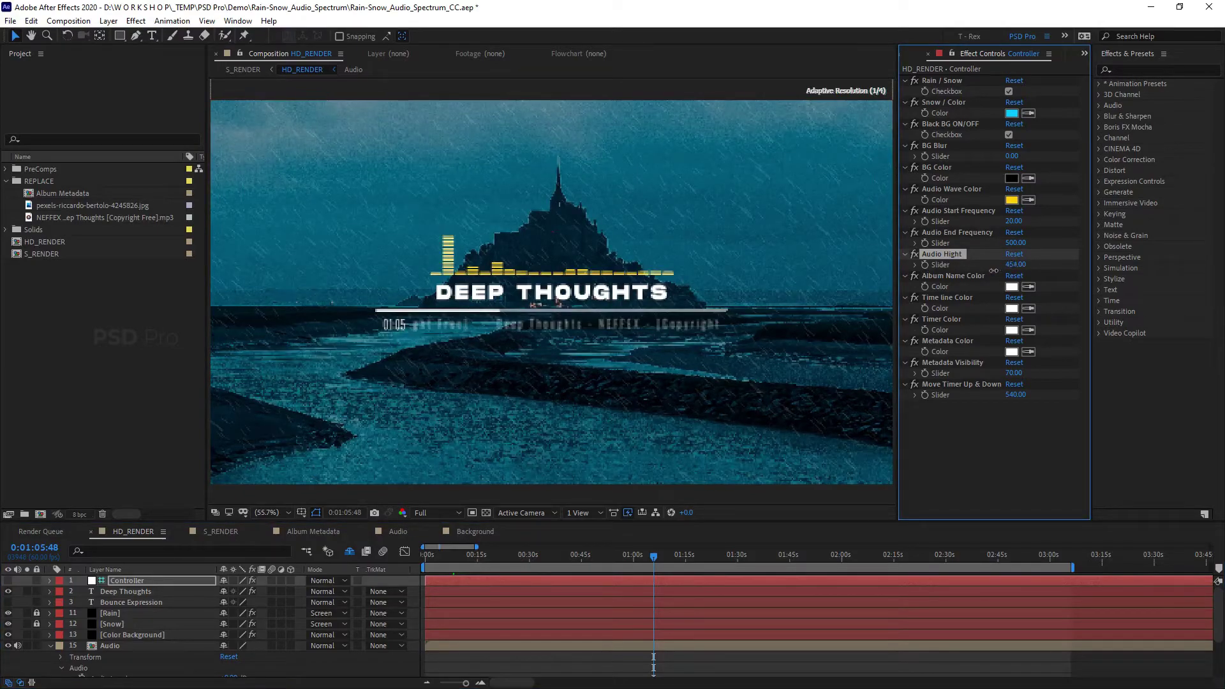
pyautogui.click(1014, 265)
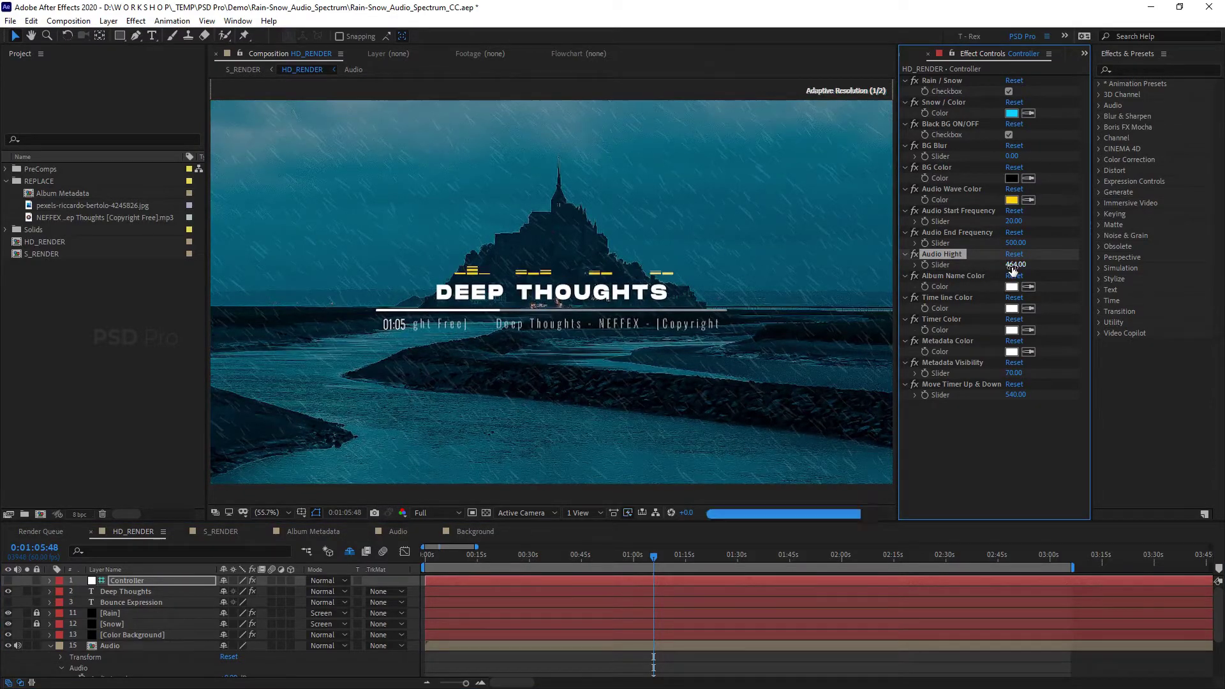
pyautogui.write('450')
pyautogui.press('Return')
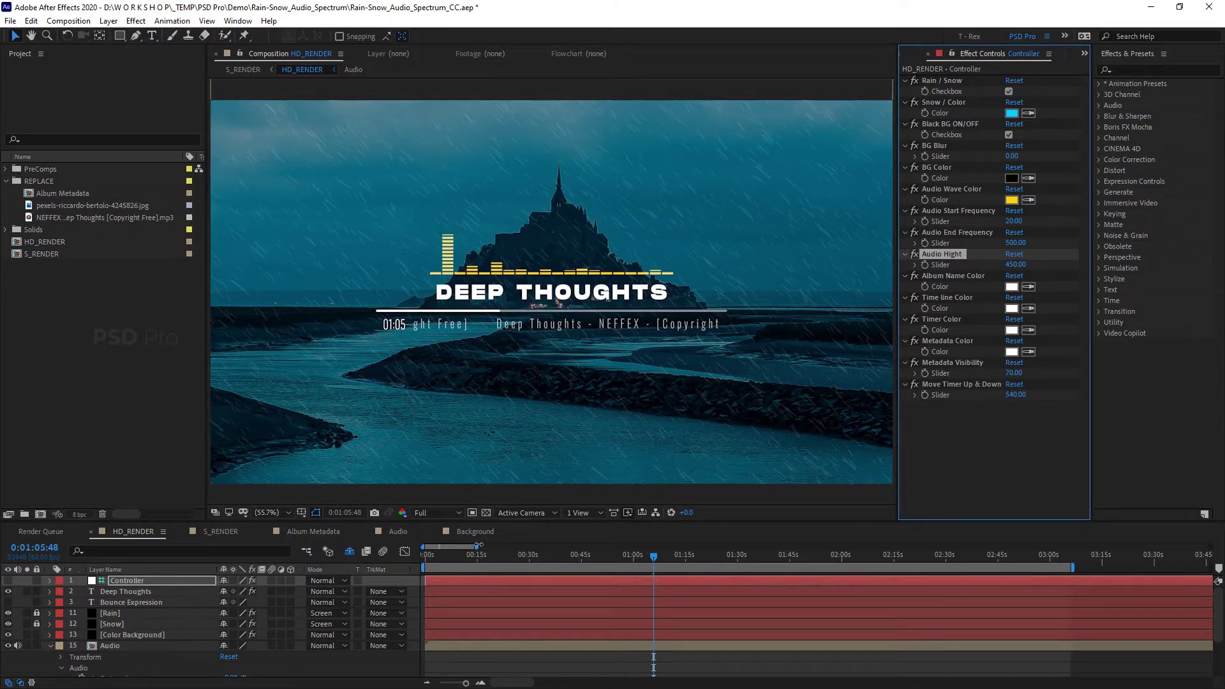
pyautogui.moveTo(479, 546); pyautogui.dragTo(743, 546)
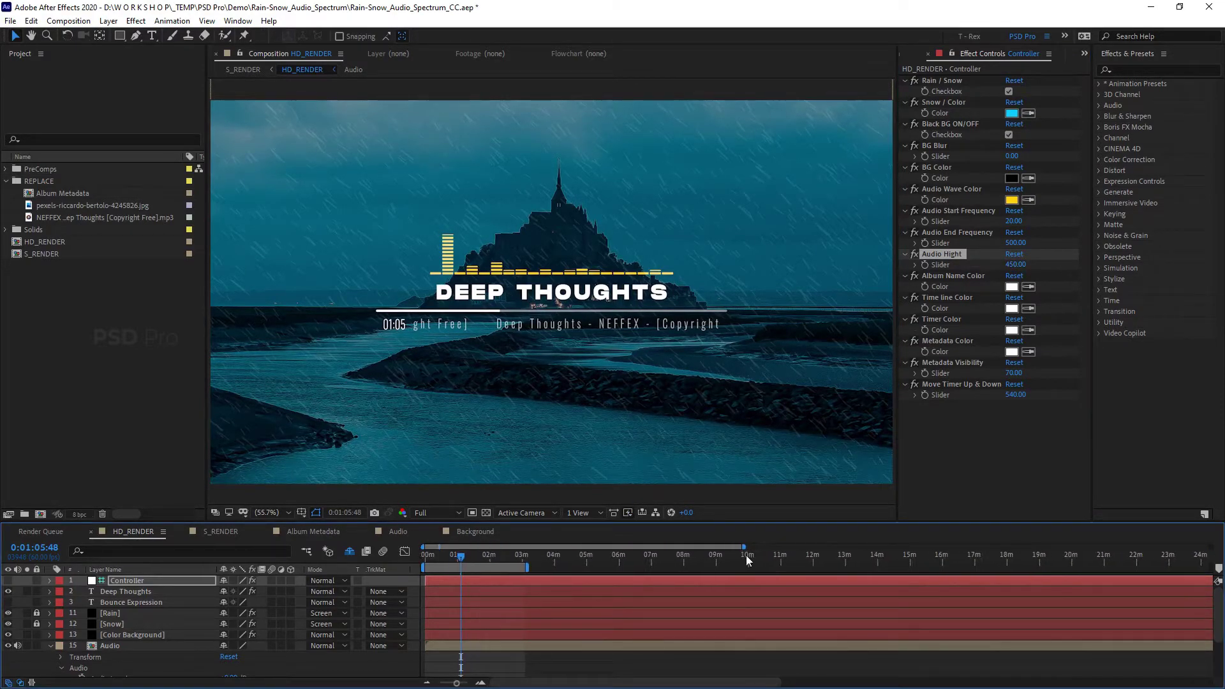
# Step: Try red, blue and green for the Album Name Color, then cancel to keep the title white
pyautogui.click(50, 647)
pyautogui.moveTo(462, 558); pyautogui.dragTo(496, 557)
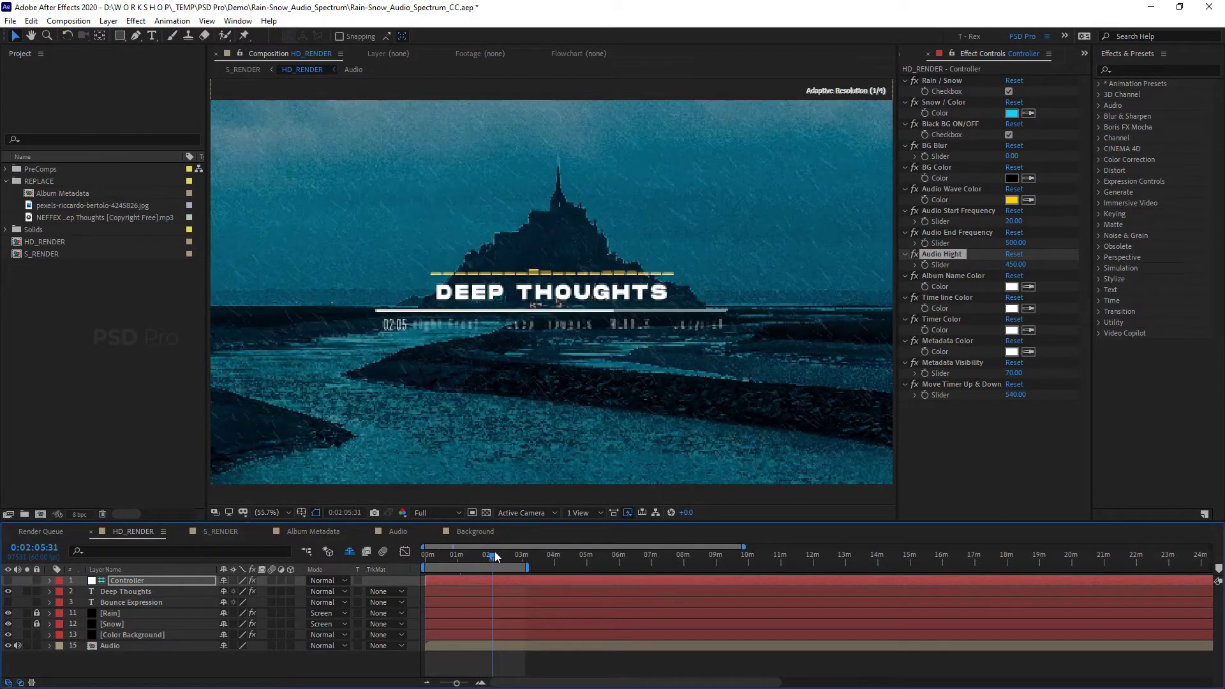
pyautogui.moveTo(495, 557); pyautogui.dragTo(478, 557)
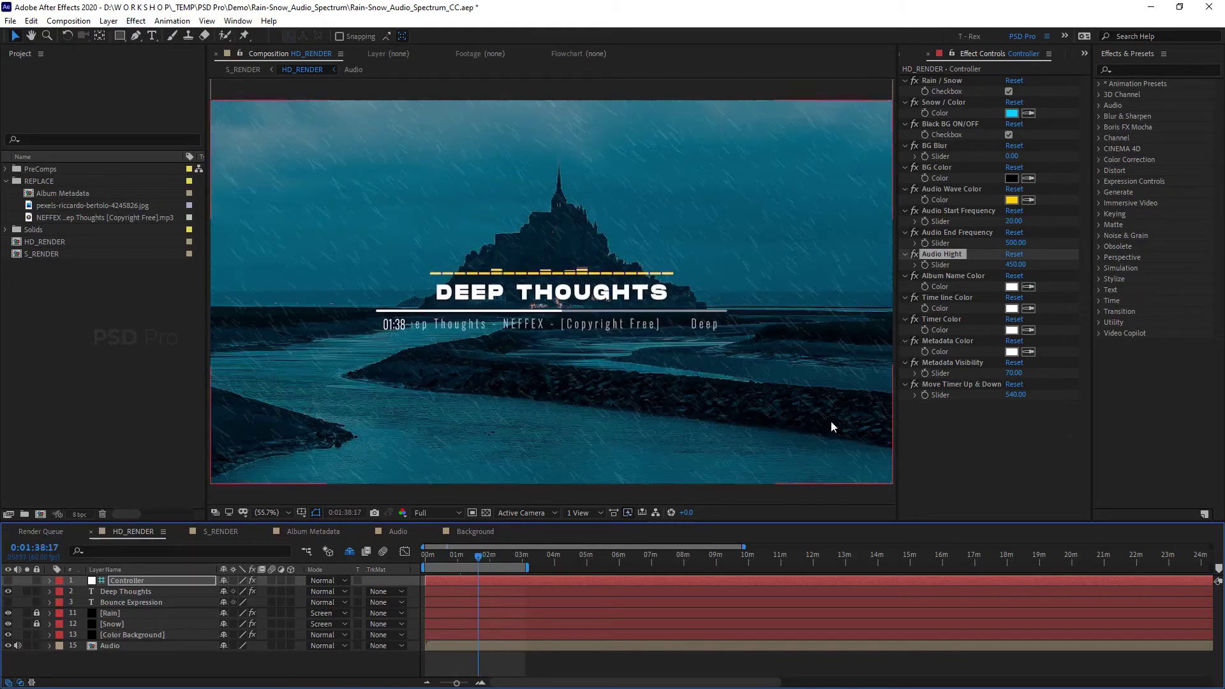
pyautogui.click(957, 282)
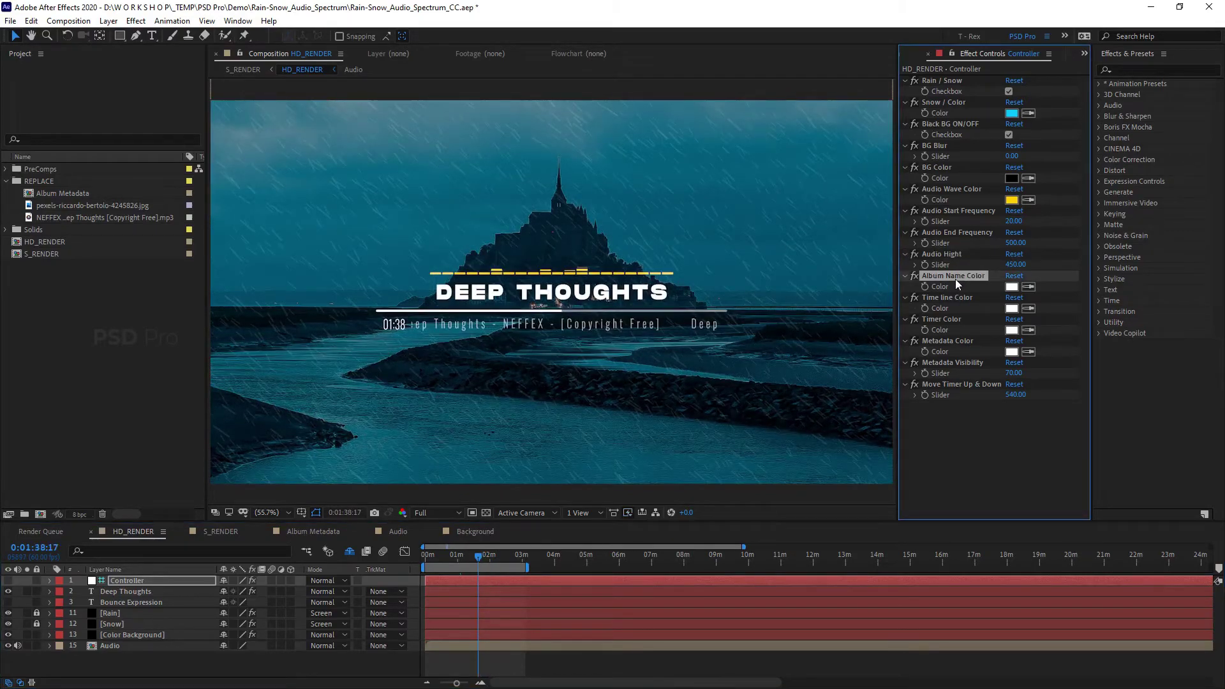
pyautogui.click(1012, 287)
pyautogui.moveTo(345, 357); pyautogui.dragTo(239, 397)
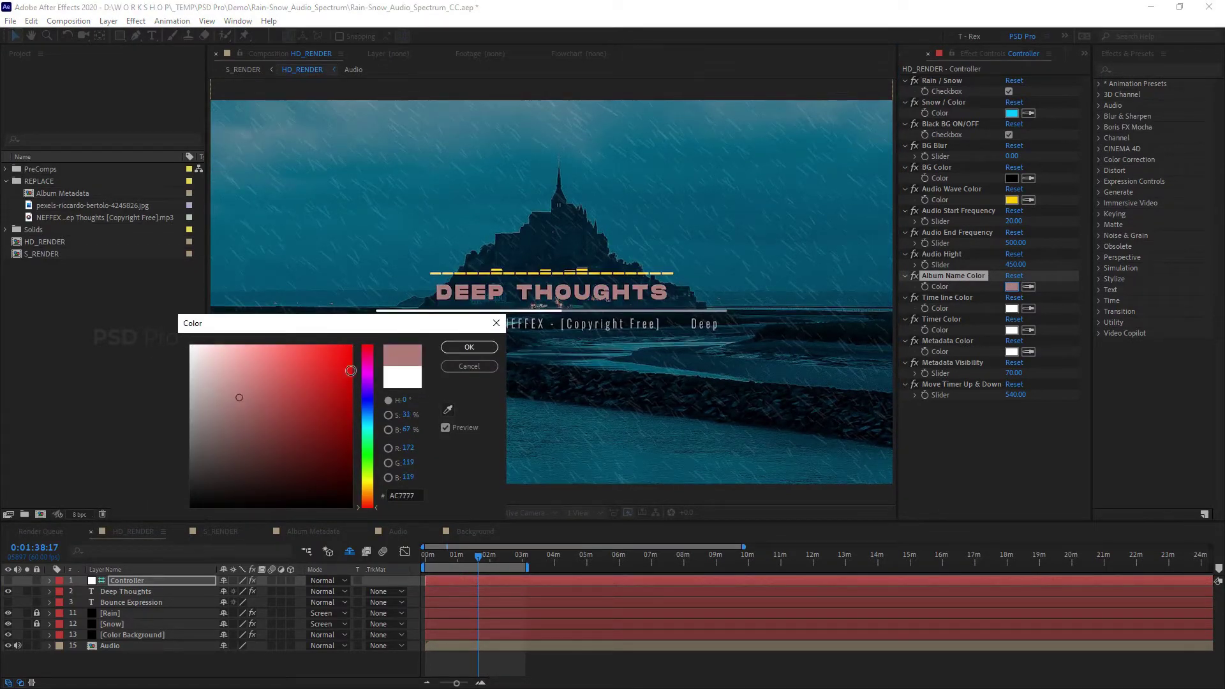
pyautogui.click(368, 400)
pyautogui.moveTo(367, 454); pyautogui.dragTo(367, 463)
pyautogui.moveTo(296, 404); pyautogui.dragTo(342, 370)
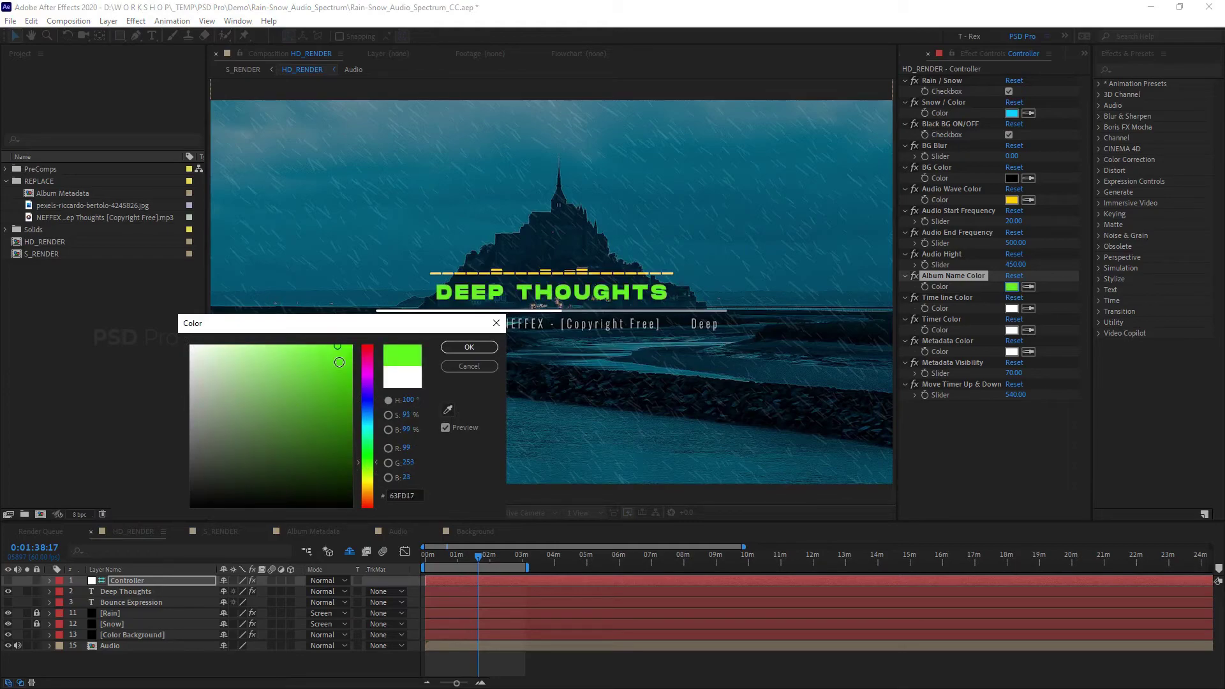
pyautogui.click(469, 366)
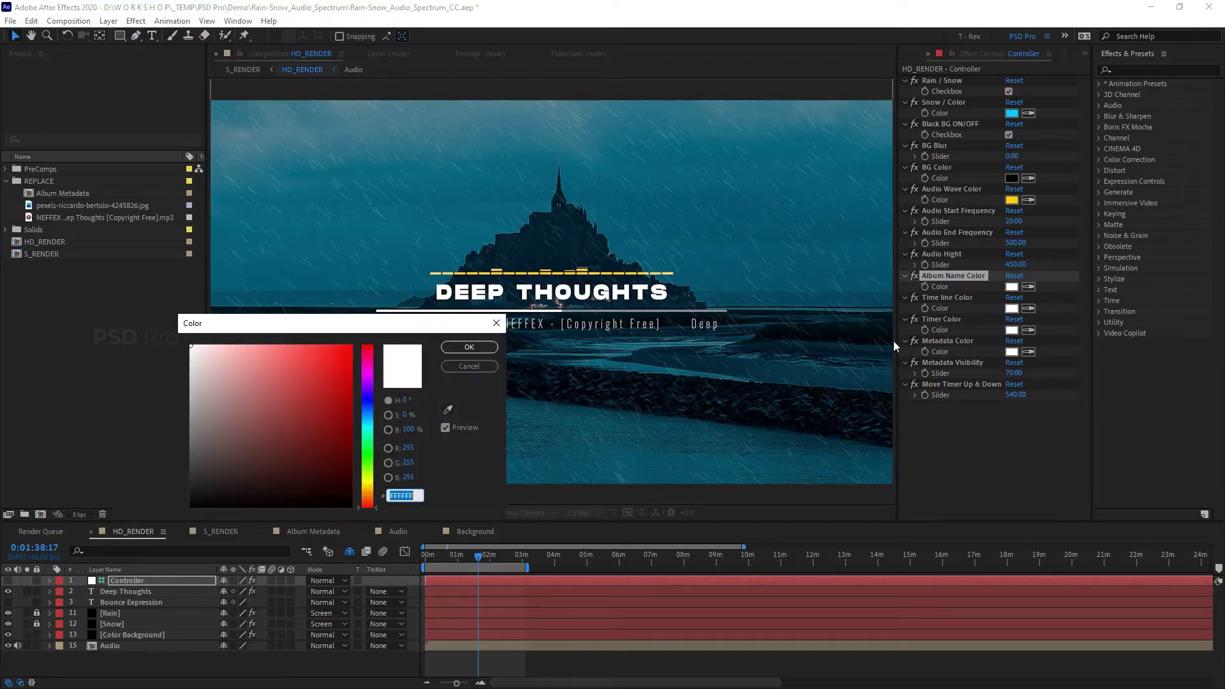
# Step: Set the Time line Color to yellow FFD800 and preview it later in the track
pyautogui.click(1012, 308)
pyautogui.click(351, 347)
pyautogui.moveTo(367, 351); pyautogui.dragTo(376, 485)
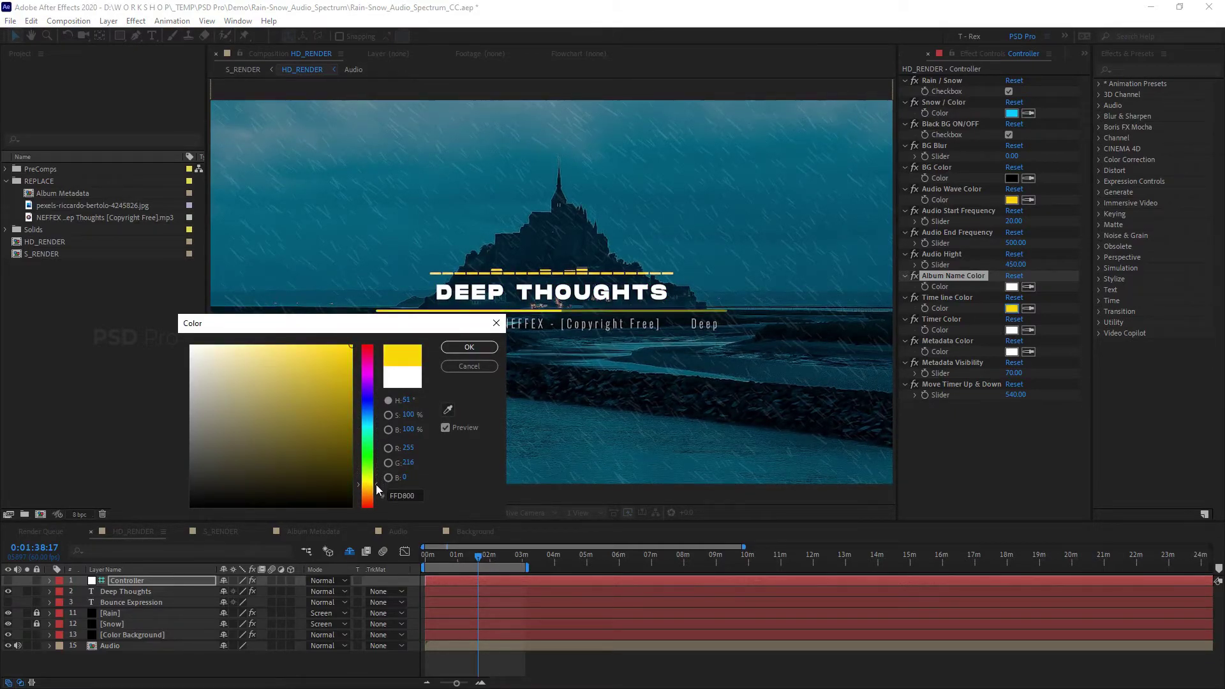
pyautogui.click(458, 345)
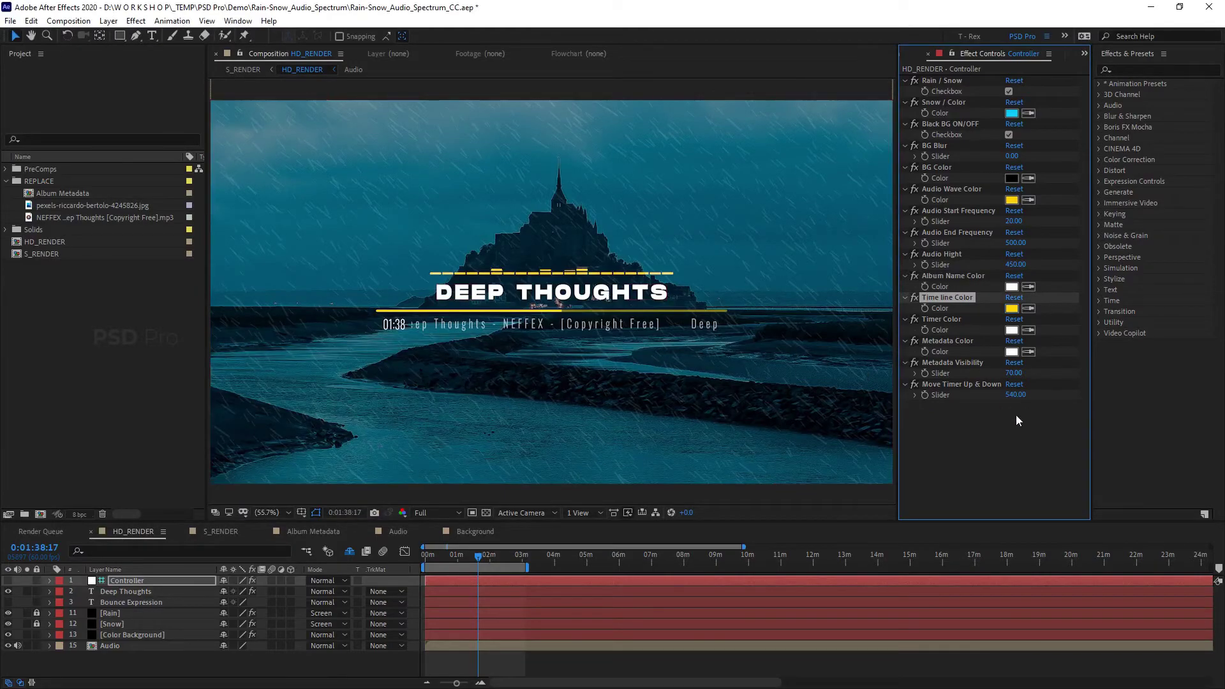
pyautogui.moveTo(479, 561)
pyautogui.mouseDown()
pyautogui.moveTo(524, 557)
pyautogui.moveTo(448, 564)
pyautogui.moveTo(529, 563)
pyautogui.mouseUp()
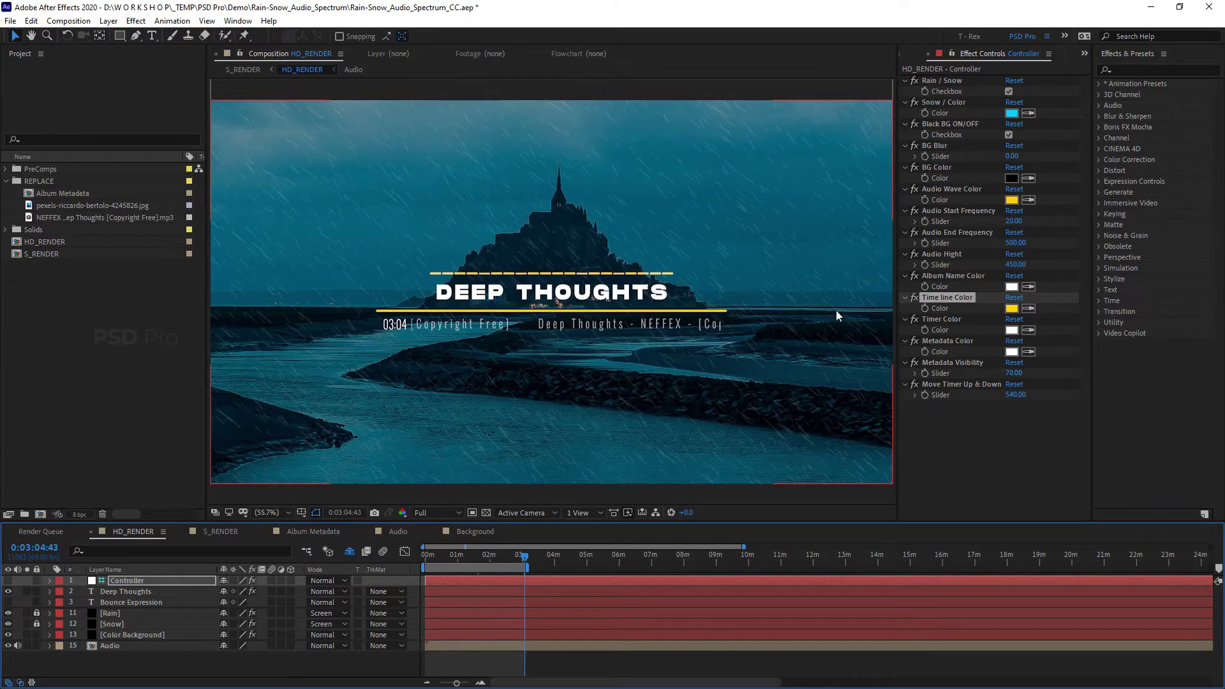
# Step: Try red for the Timer Color, then cancel to keep the timer white
pyautogui.click(950, 320)
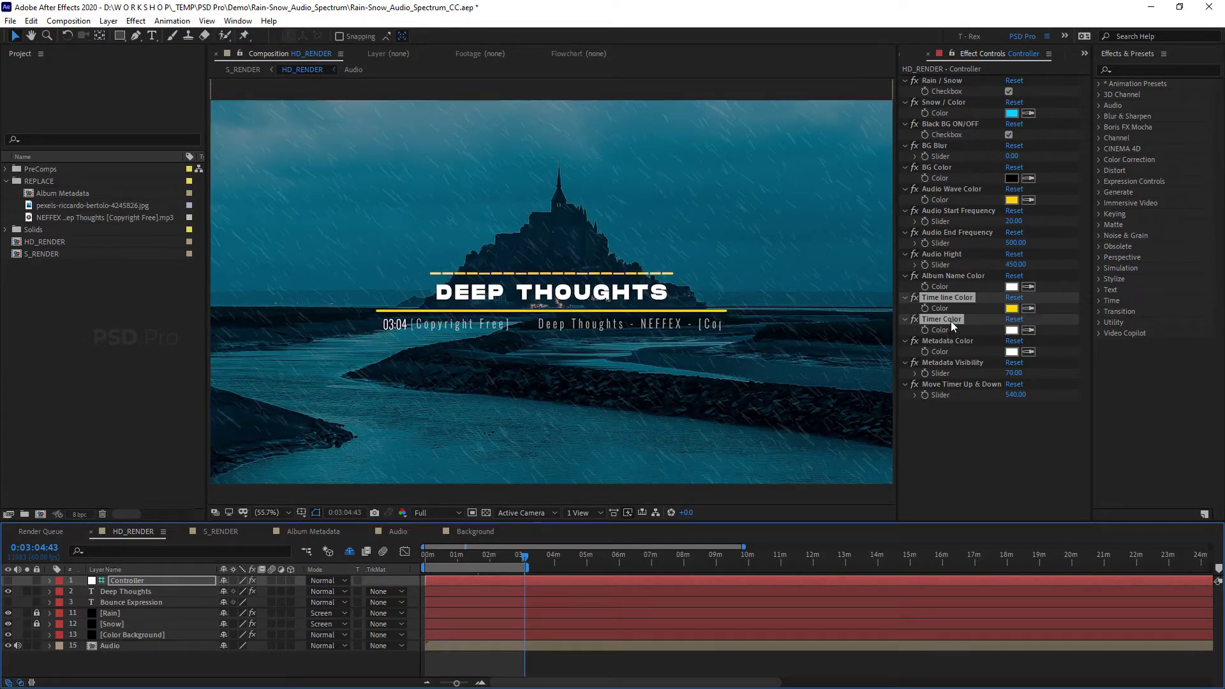
pyautogui.click(1012, 330)
pyautogui.click(351, 346)
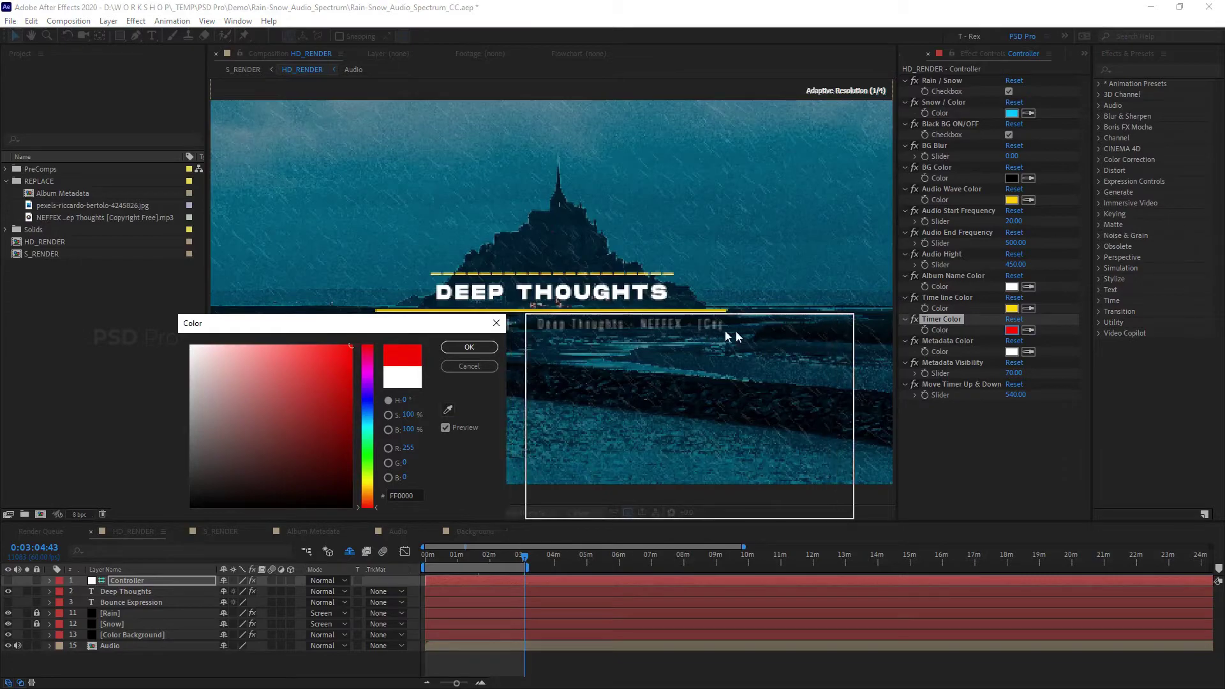
pyautogui.moveTo(728, 336); pyautogui.dragTo(785, 345)
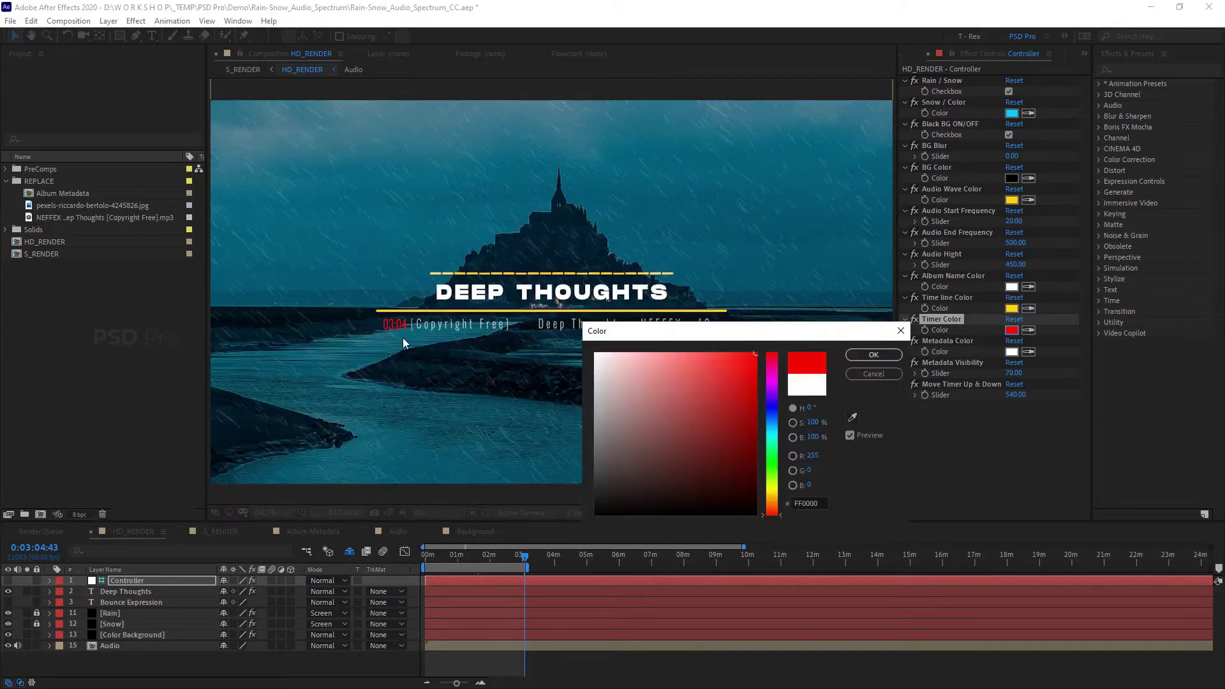
pyautogui.click(875, 377)
# Step: Try pink for the Metadata Color, cancel it, and lower Metadata Visibility to 49
pyautogui.click(960, 342)
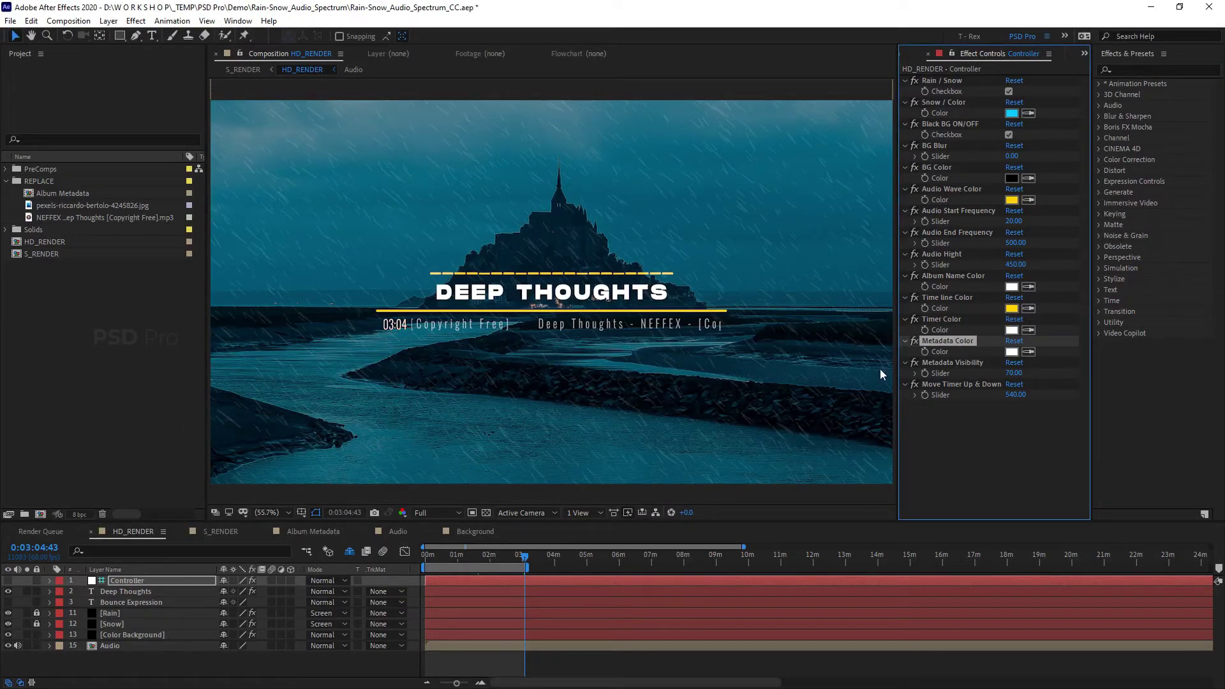
pyautogui.click(1011, 352)
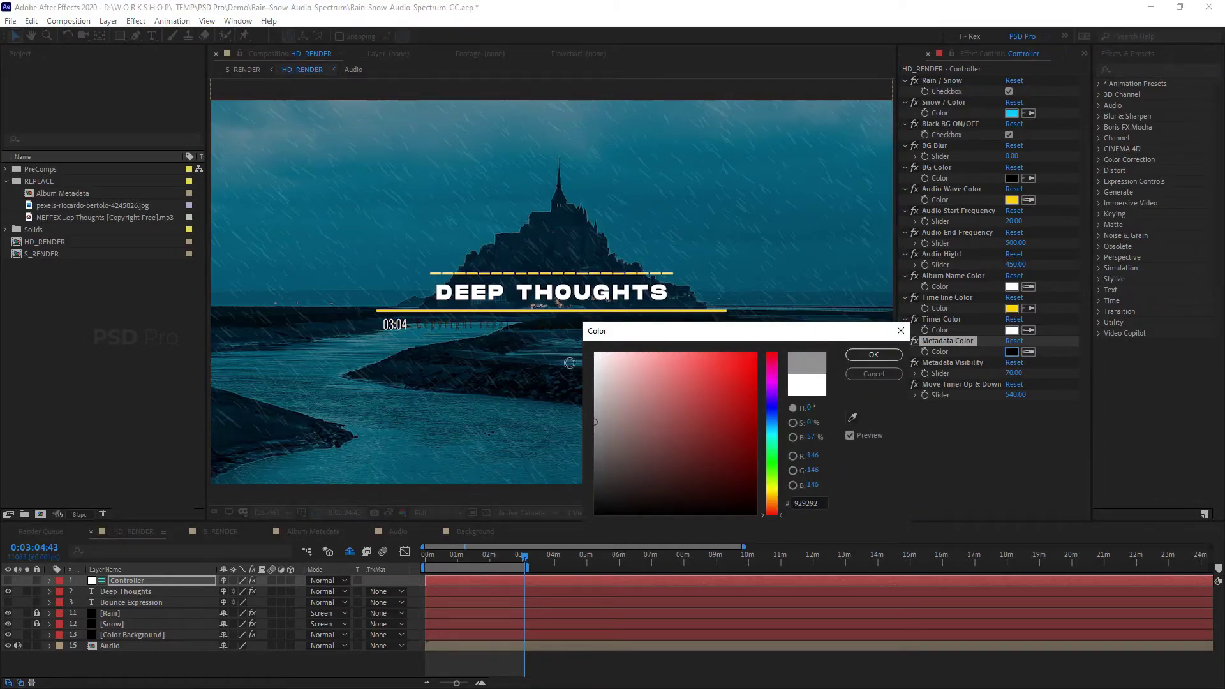
pyautogui.click(569, 284)
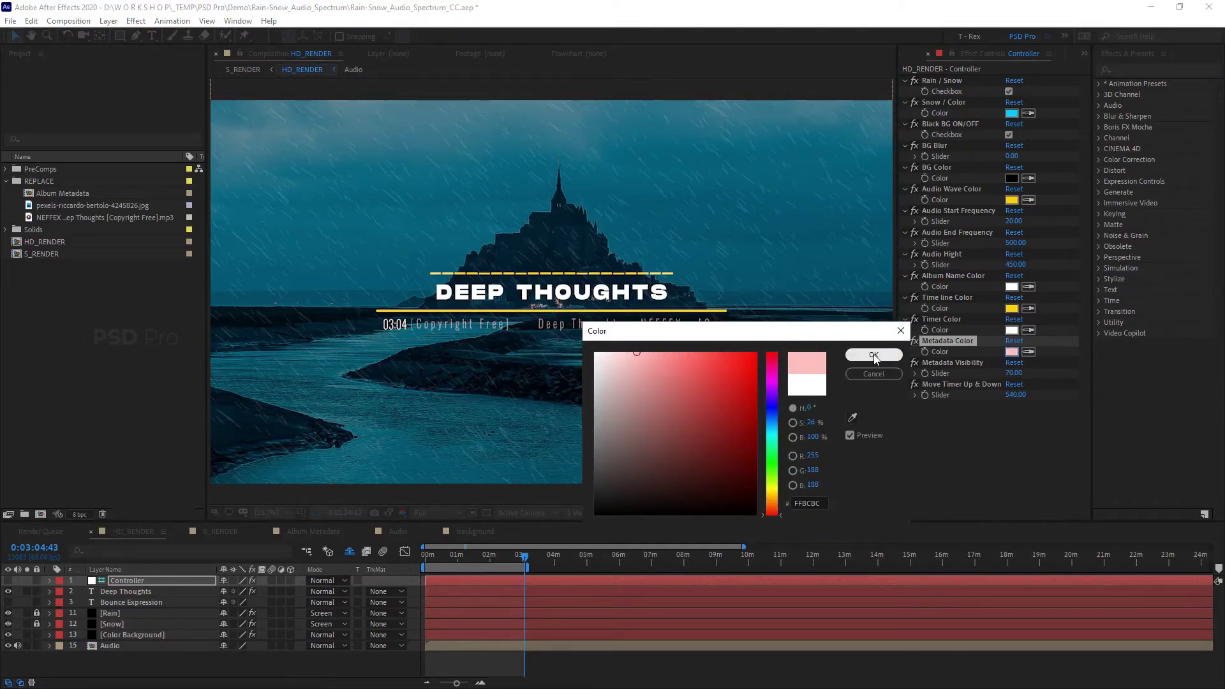
pyautogui.click(873, 374)
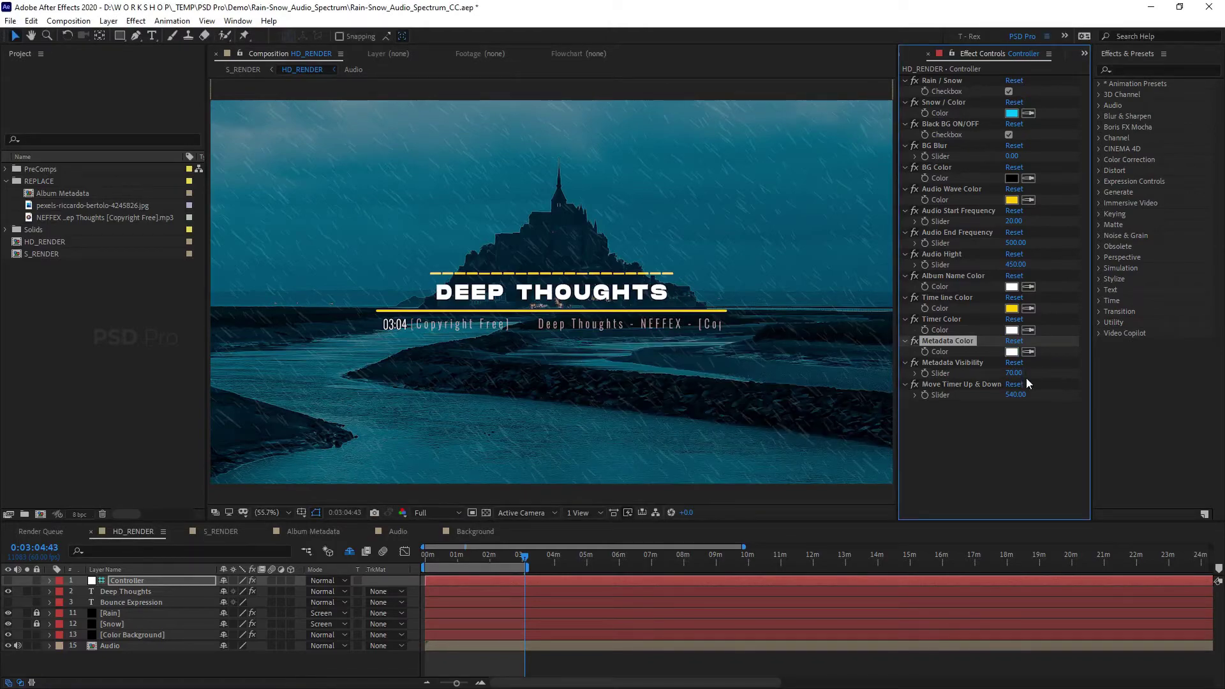
pyautogui.moveTo(991, 384)
pyautogui.mouseDown()
pyautogui.moveTo(975, 384)
pyautogui.moveTo(1008, 375)
pyautogui.mouseUp()
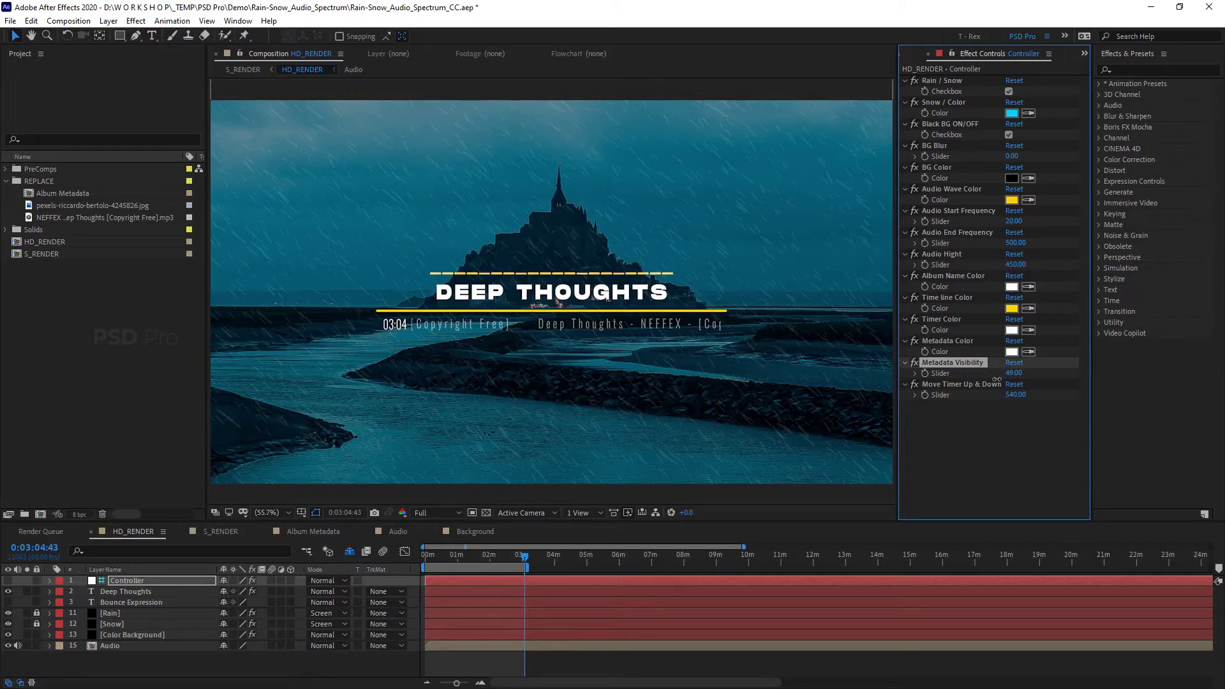
# Step: Type Metadata Visibility as 90, then 80, and switch to the square S_RENDER composition
pyautogui.click(1009, 375)
pyautogui.write('0')
pyautogui.press('Return')
pyautogui.click(1014, 374)
pyautogui.write('0')
pyautogui.press('Return')
pyautogui.click(967, 386)
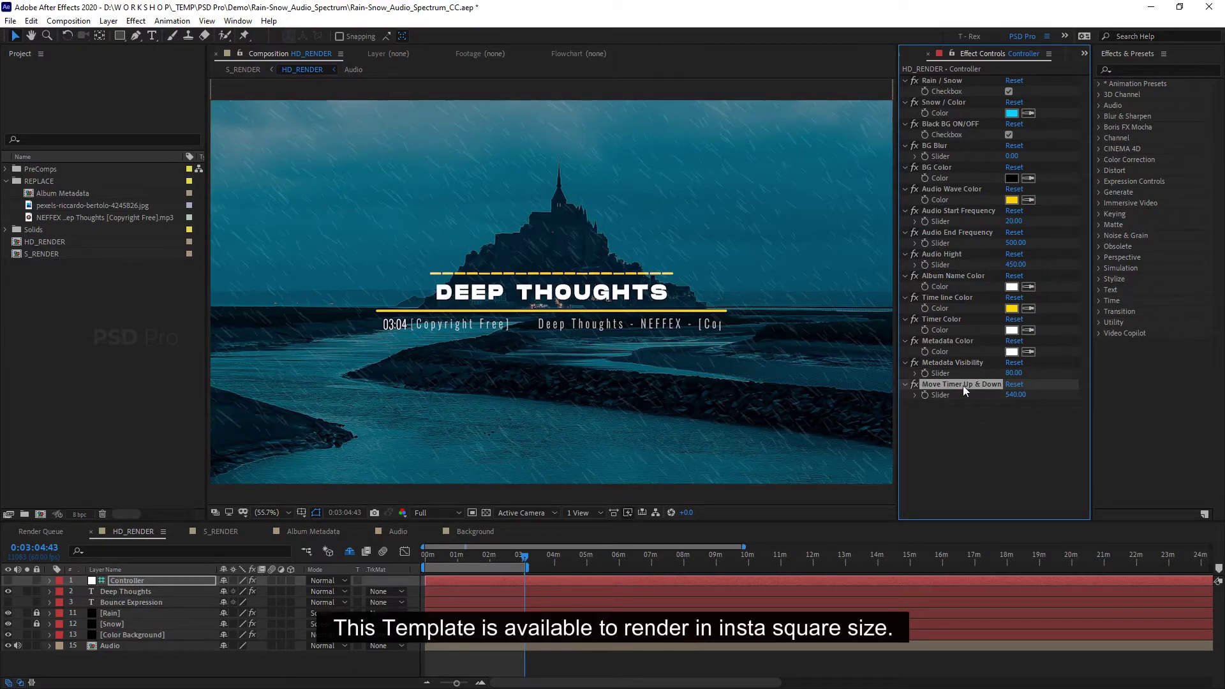
pyautogui.click(226, 531)
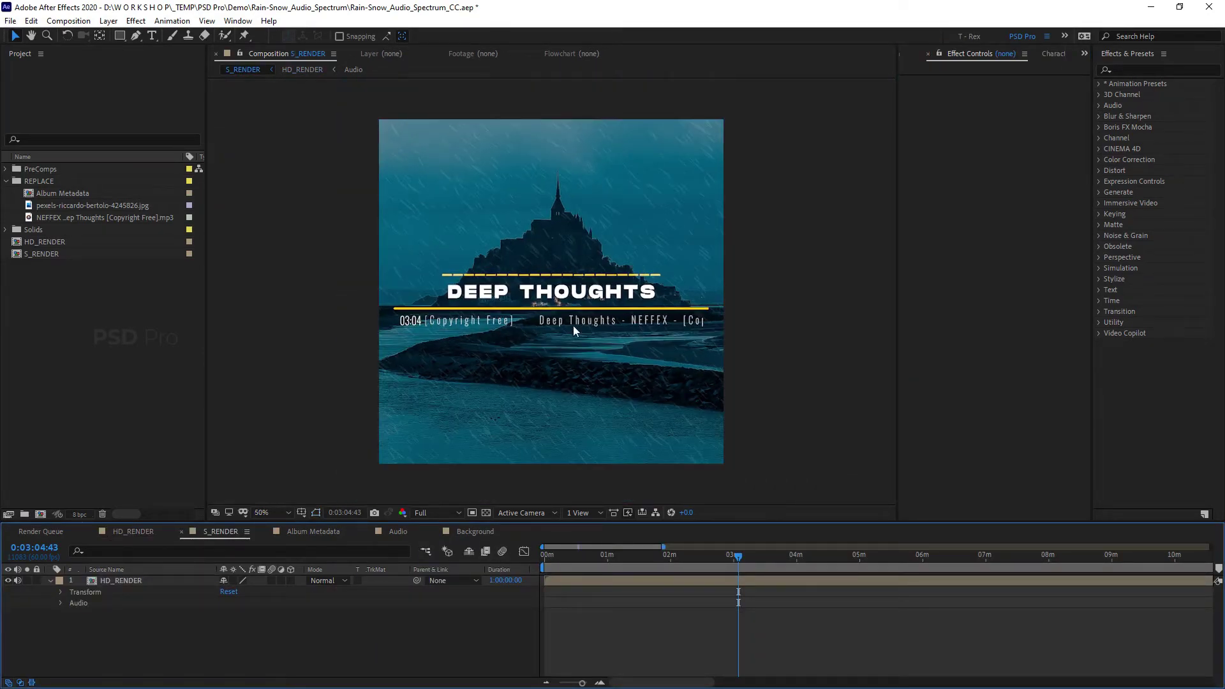
# Step: Drag Move Timer Up & Down lower in HD_RENDER and preview the result in S_RENDER
pyautogui.click(118, 582)
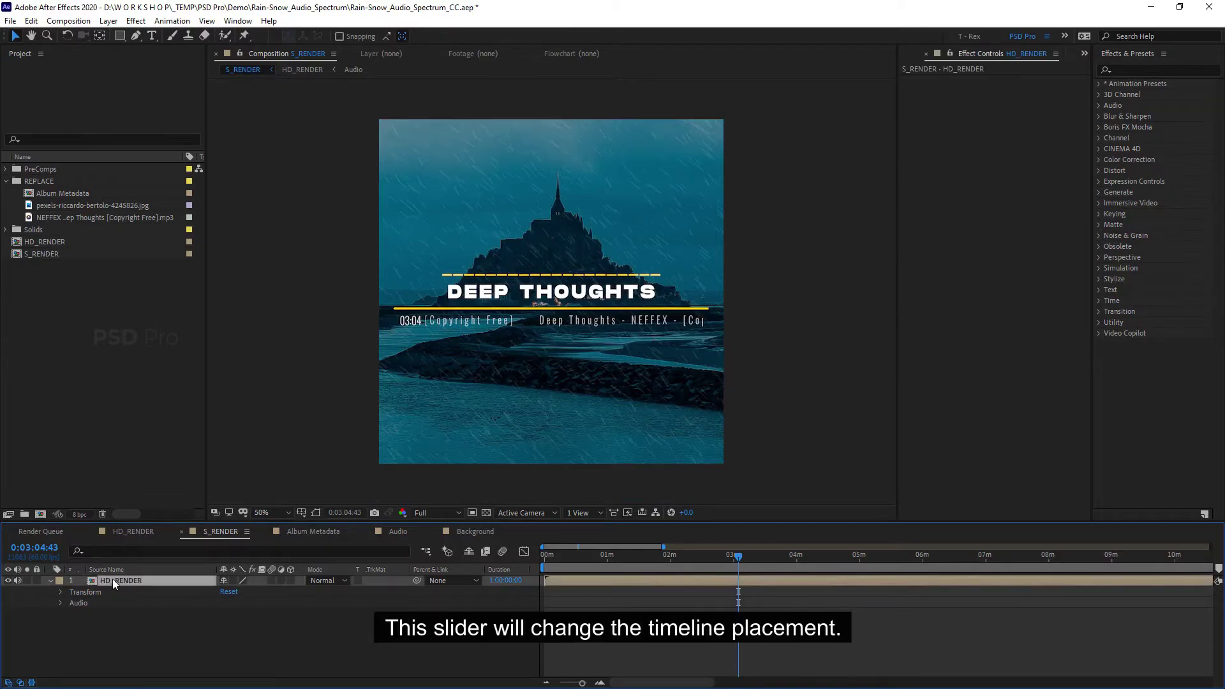
pyautogui.click(136, 534)
pyautogui.moveTo(1014, 396)
pyautogui.mouseDown()
pyautogui.moveTo(1215, 406)
pyautogui.moveTo(1019, 407)
pyautogui.mouseUp()
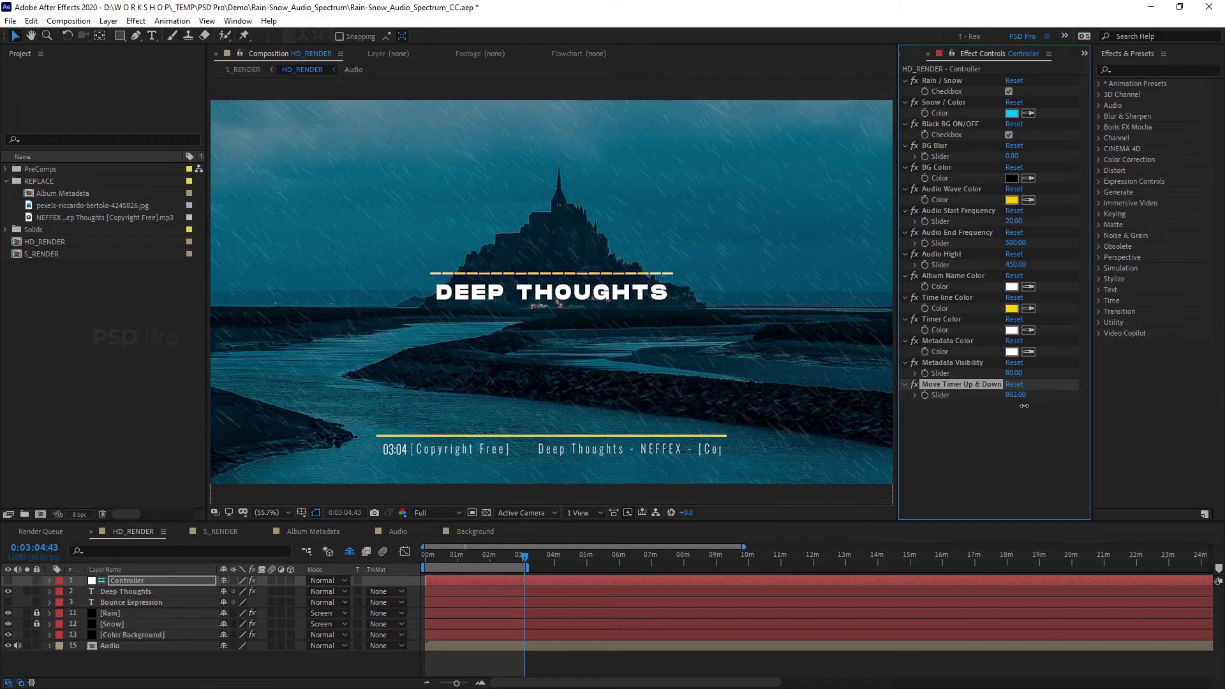
pyautogui.click(222, 532)
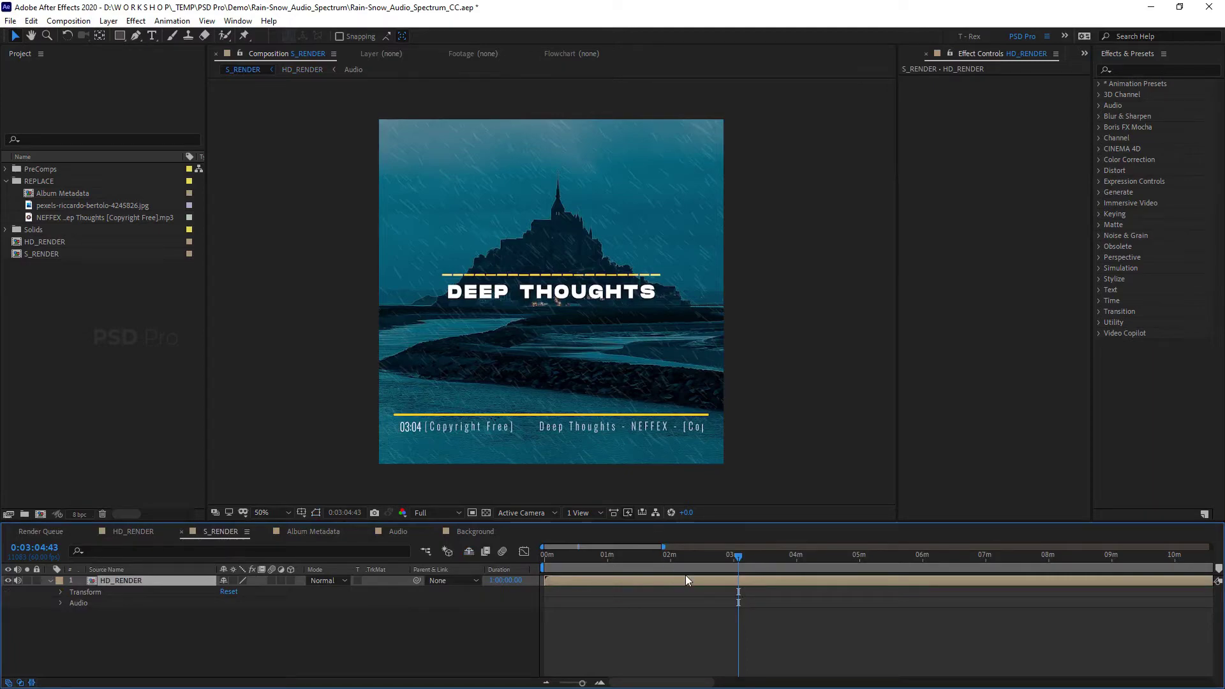
pyautogui.moveTo(729, 567)
pyautogui.mouseDown()
pyautogui.moveTo(599, 562)
pyautogui.moveTo(653, 550)
pyautogui.mouseUp()
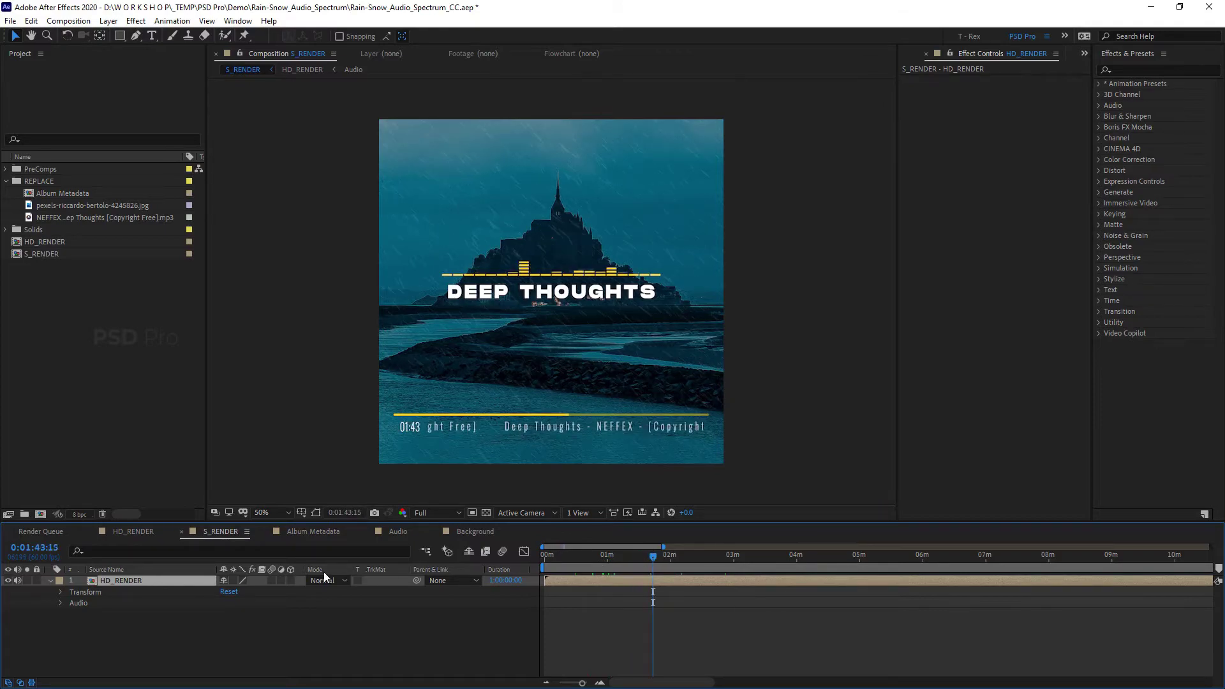
# Step: Return Move Timer Up & Down to 540, recheck S_RENDER, and end on HD_RENDER's Controller
pyautogui.click(133, 532)
pyautogui.click(919, 402)
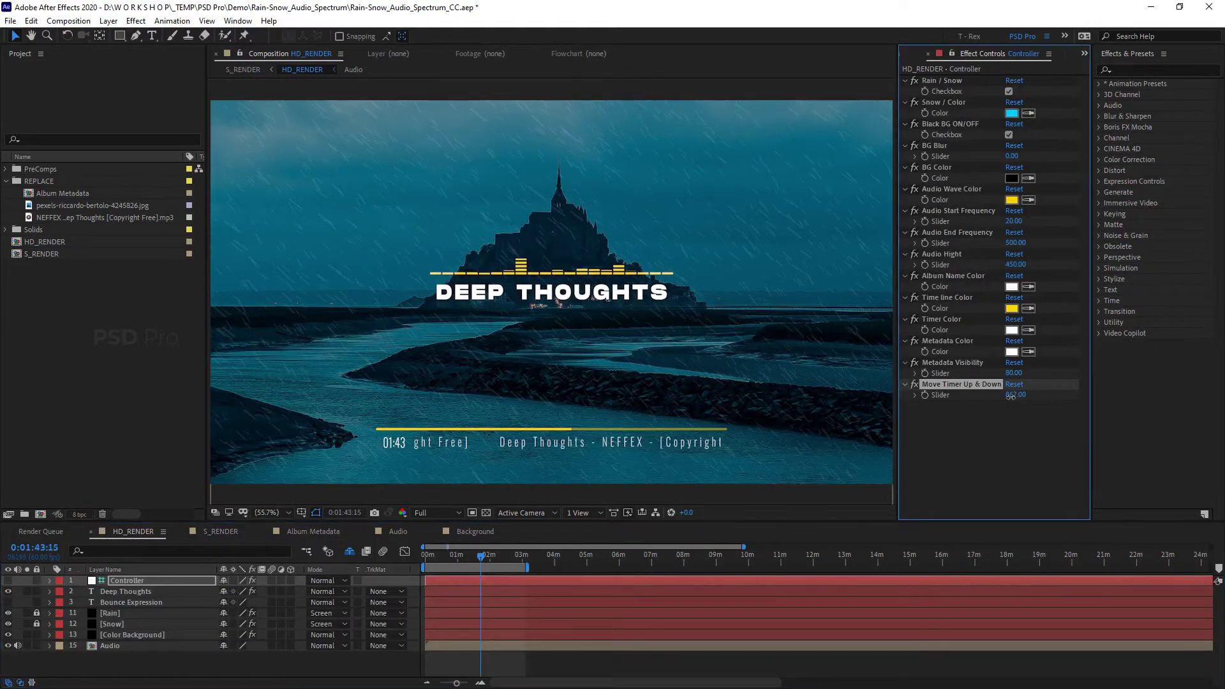
pyautogui.moveTo(920, 402); pyautogui.dragTo(896, 405)
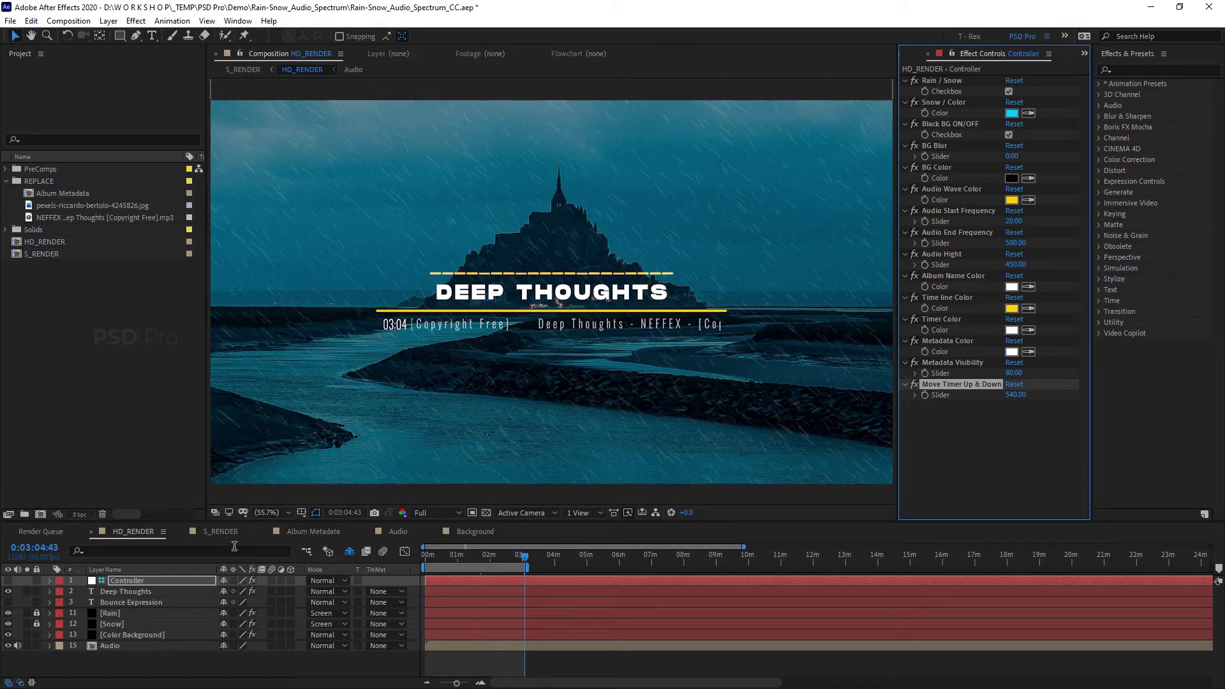
pyautogui.click(220, 532)
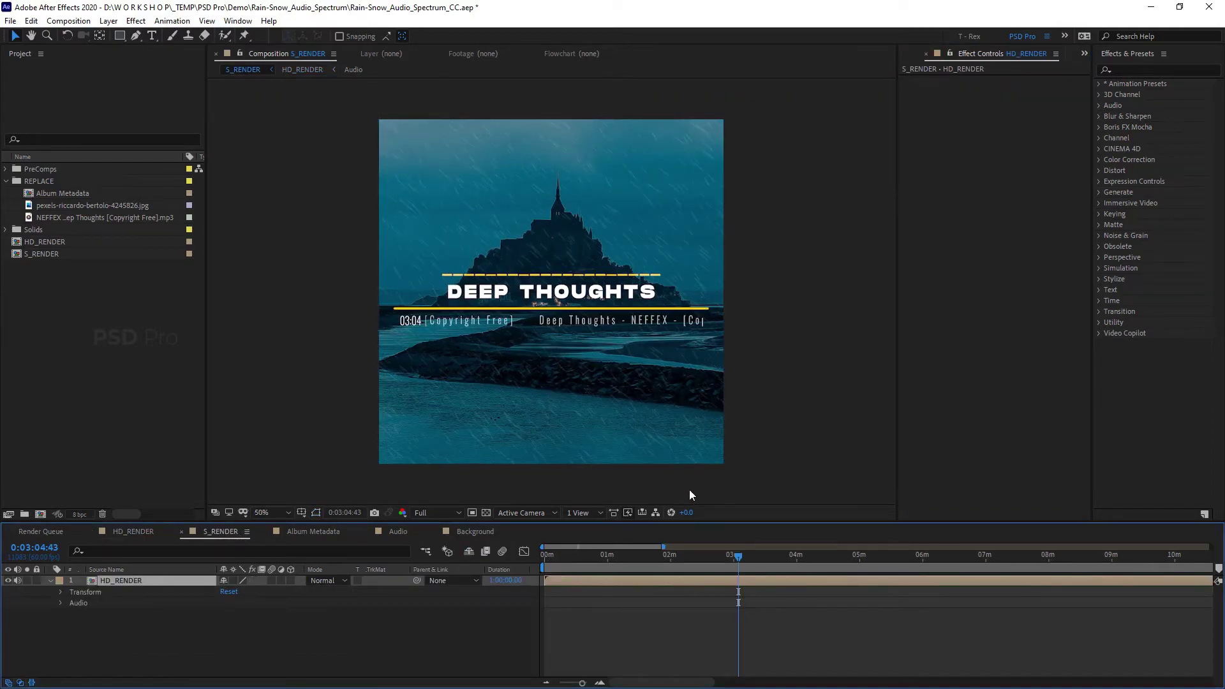
pyautogui.moveTo(740, 558)
pyautogui.mouseDown()
pyautogui.moveTo(660, 568)
pyautogui.moveTo(550, 555)
pyautogui.mouseUp()
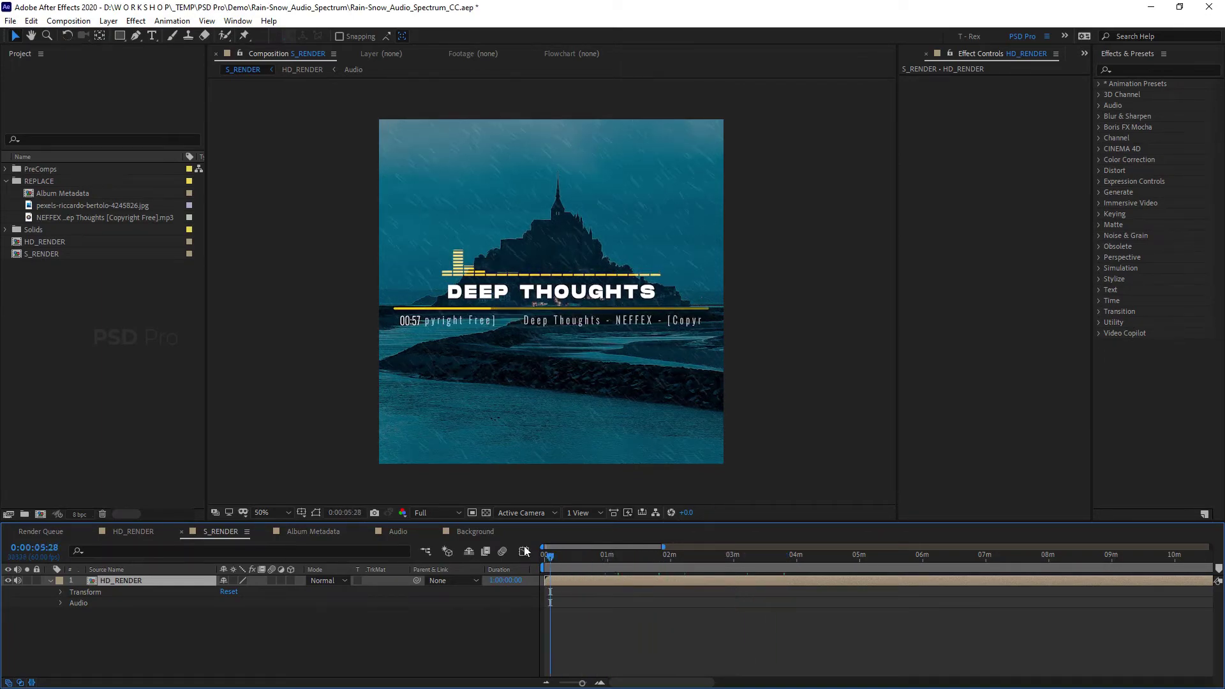
pyautogui.click(127, 531)
pyautogui.click(978, 430)
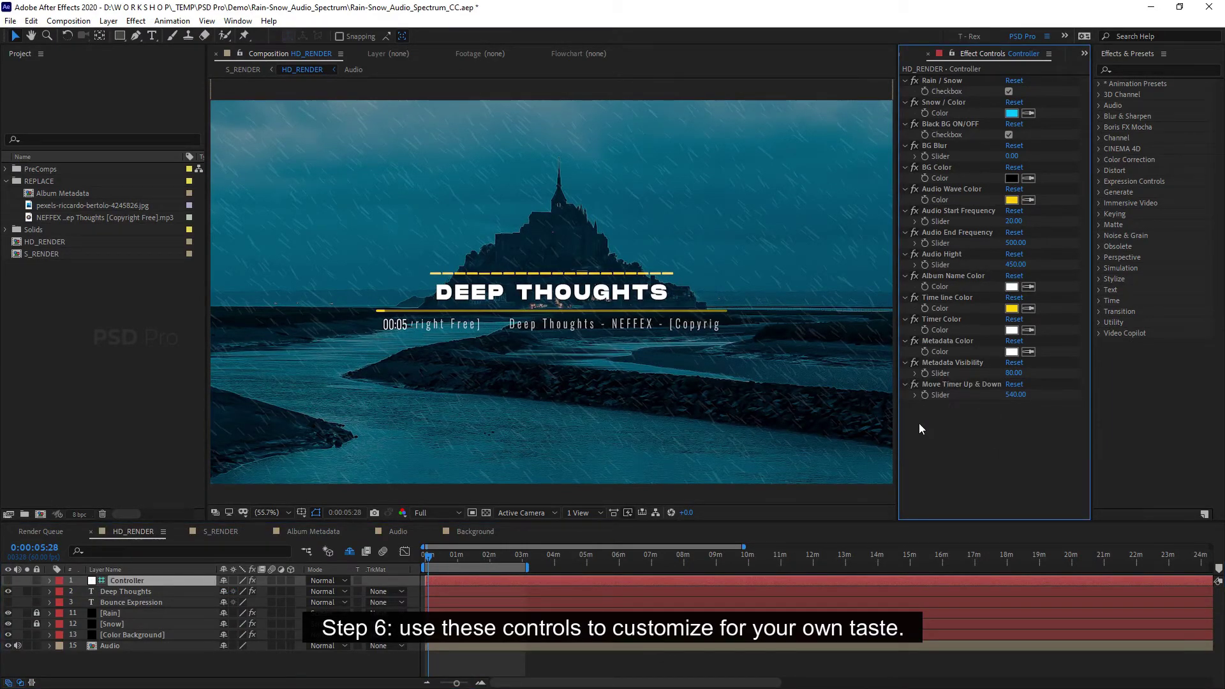
# Step: Use Keyframe Assistant > Convert Audio to Keyframes on the Audio layer, creating Audio Amplitude
pyautogui.click(154, 654)
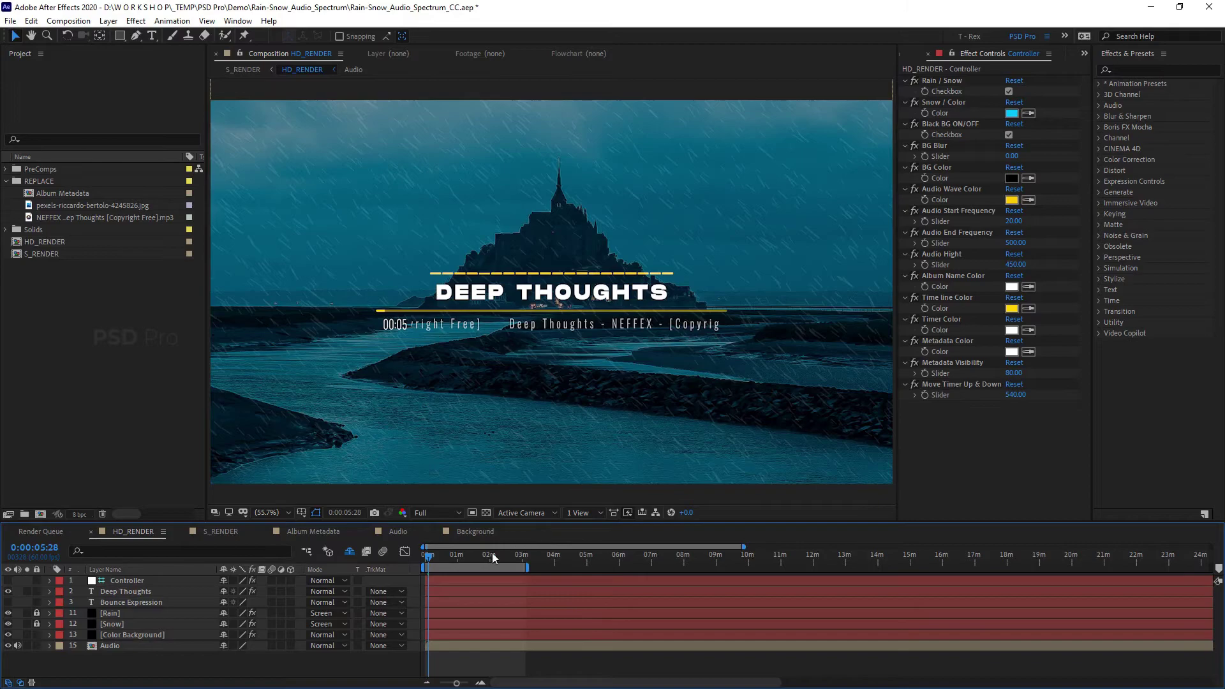
pyautogui.moveTo(455, 557); pyautogui.dragTo(457, 554)
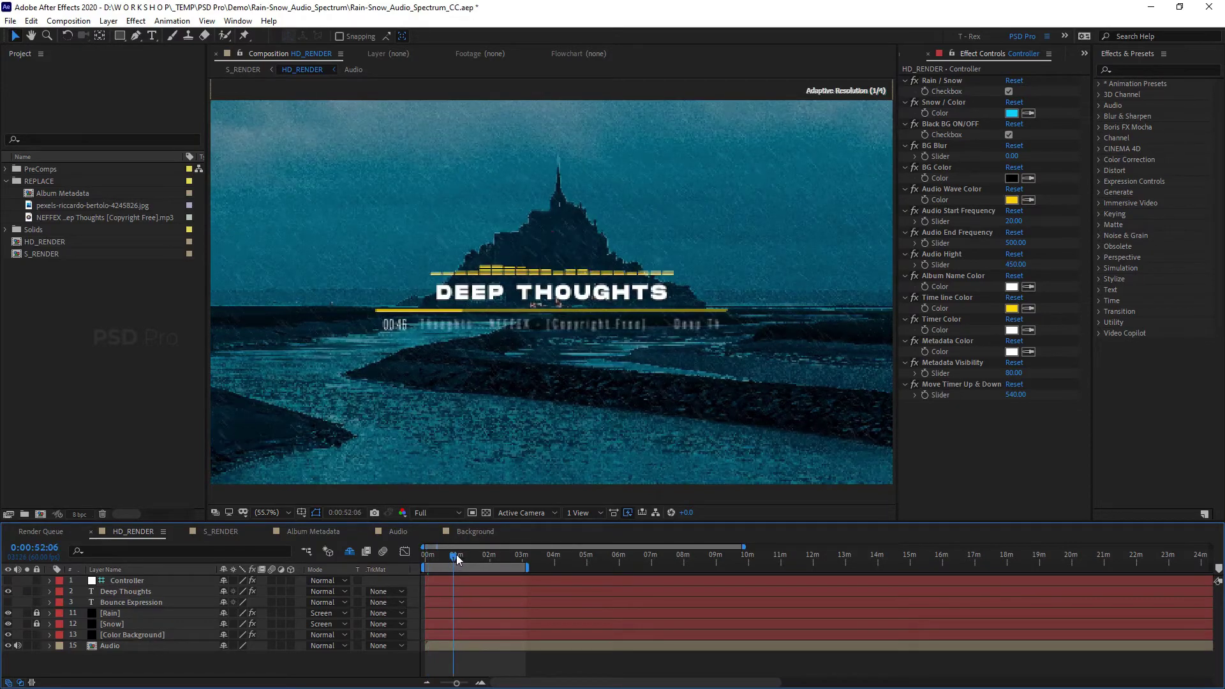
pyautogui.click(118, 646)
pyautogui.doubleClick(119, 646)
pyautogui.click(127, 530)
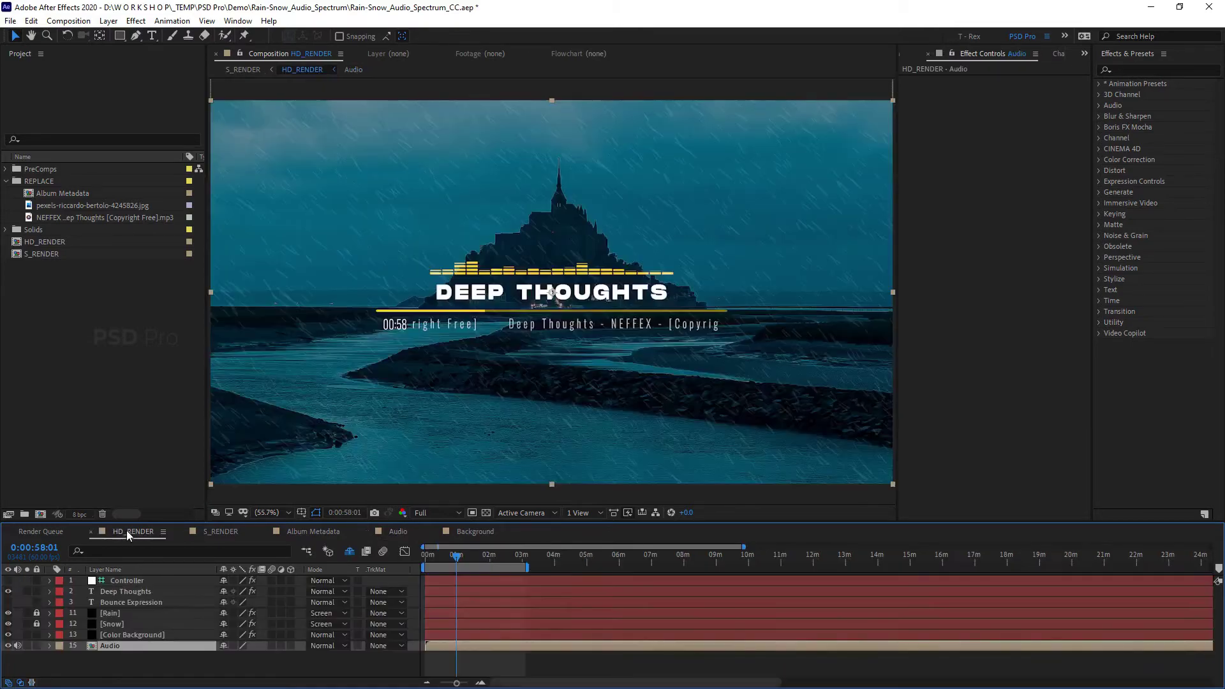
pyautogui.rightClick(137, 645)
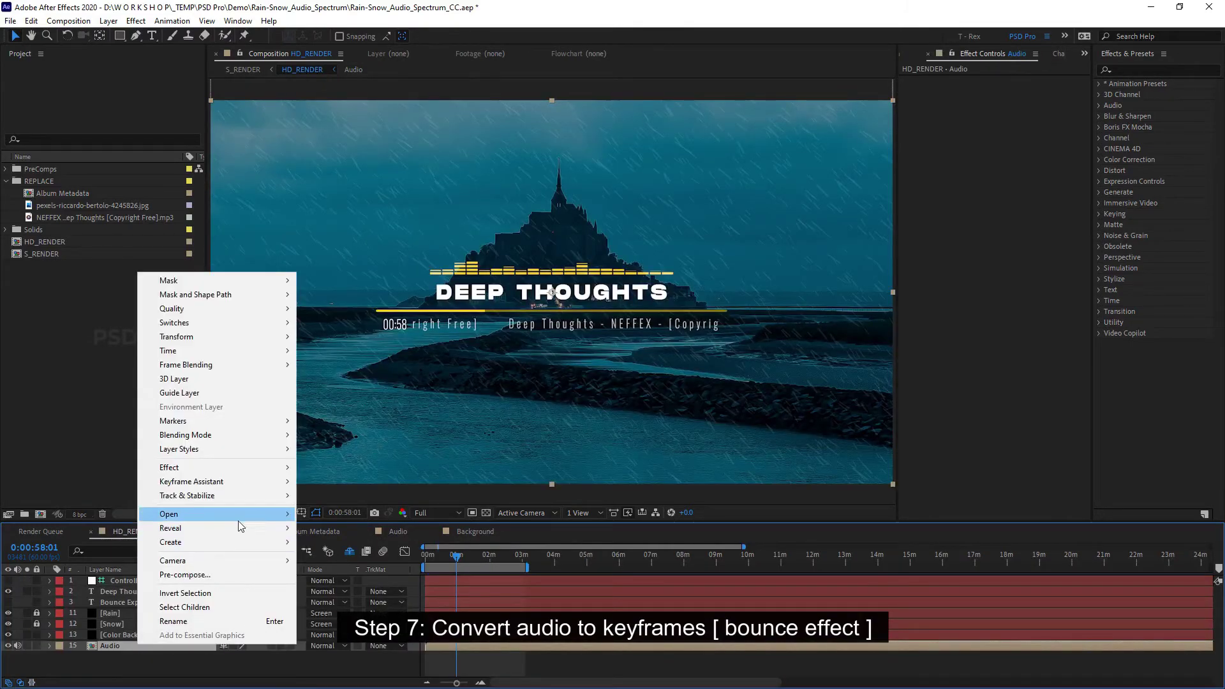
pyautogui.moveTo(208, 483)
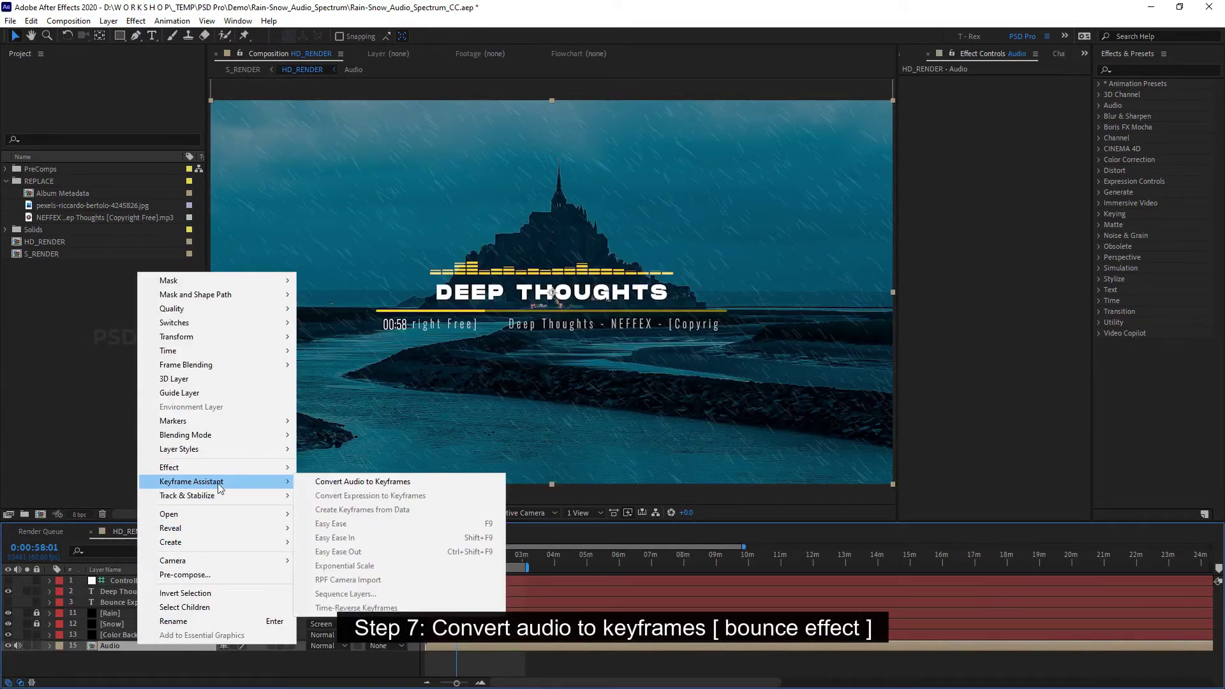
pyautogui.click(352, 483)
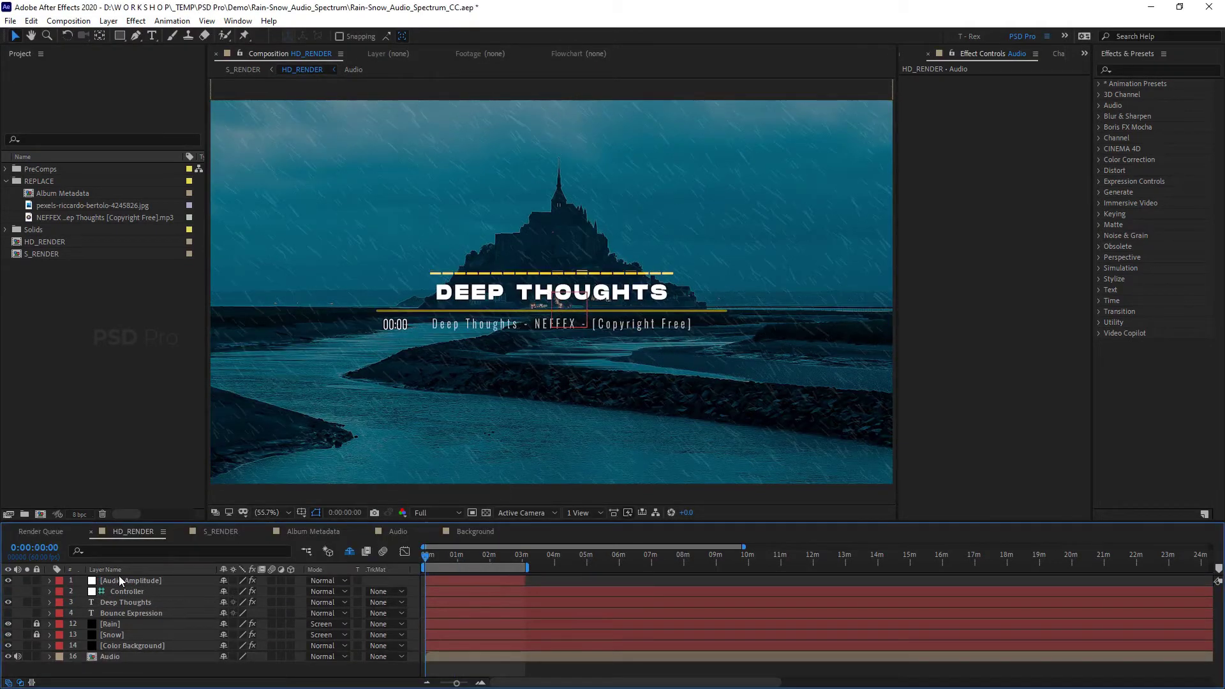
pyautogui.click(131, 581)
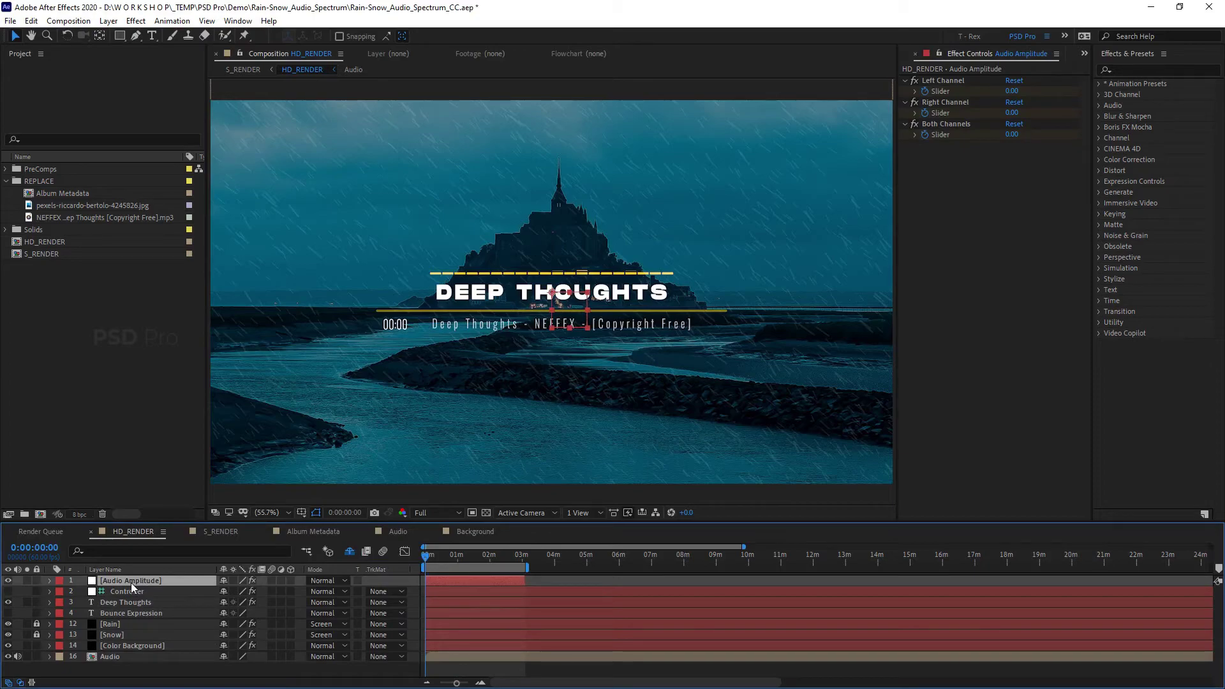
# Step: Reveal Audio Amplitude's sliders with U and delete the Left and Right Channel effects
pyautogui.press('u')
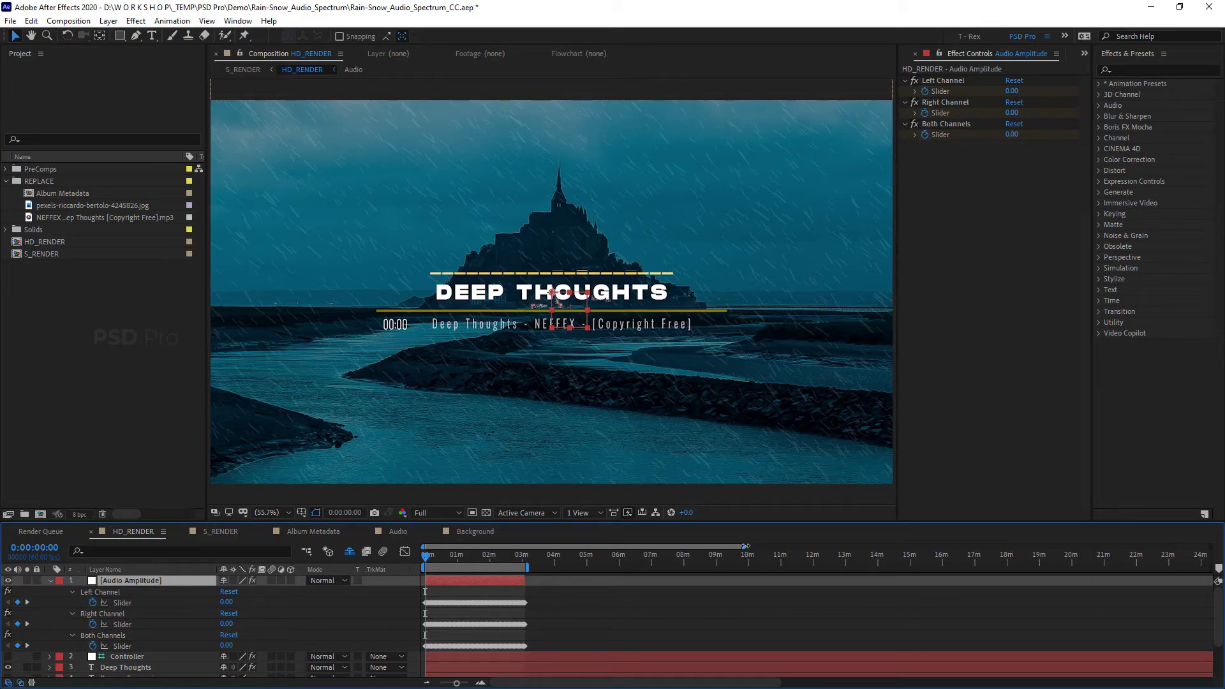
pyautogui.moveTo(745, 547); pyautogui.dragTo(462, 547)
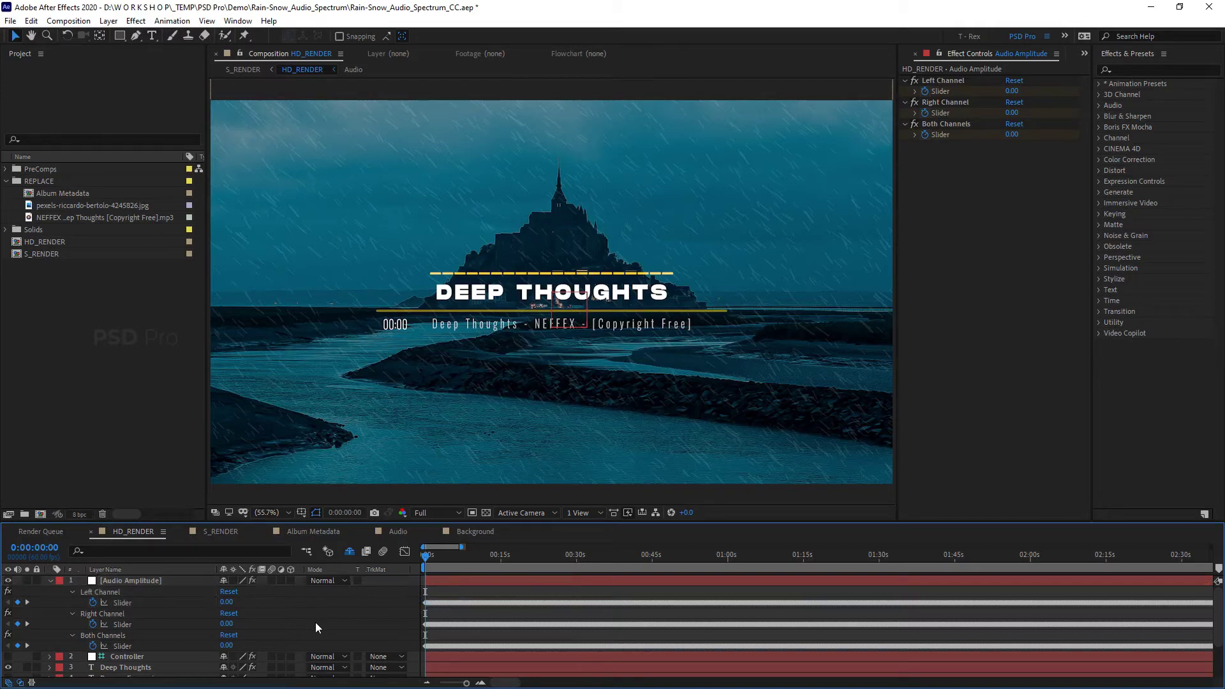
pyautogui.scroll(-1, 315, 622)
pyautogui.scroll(-2, 315, 622)
pyautogui.scroll(2, 315, 622)
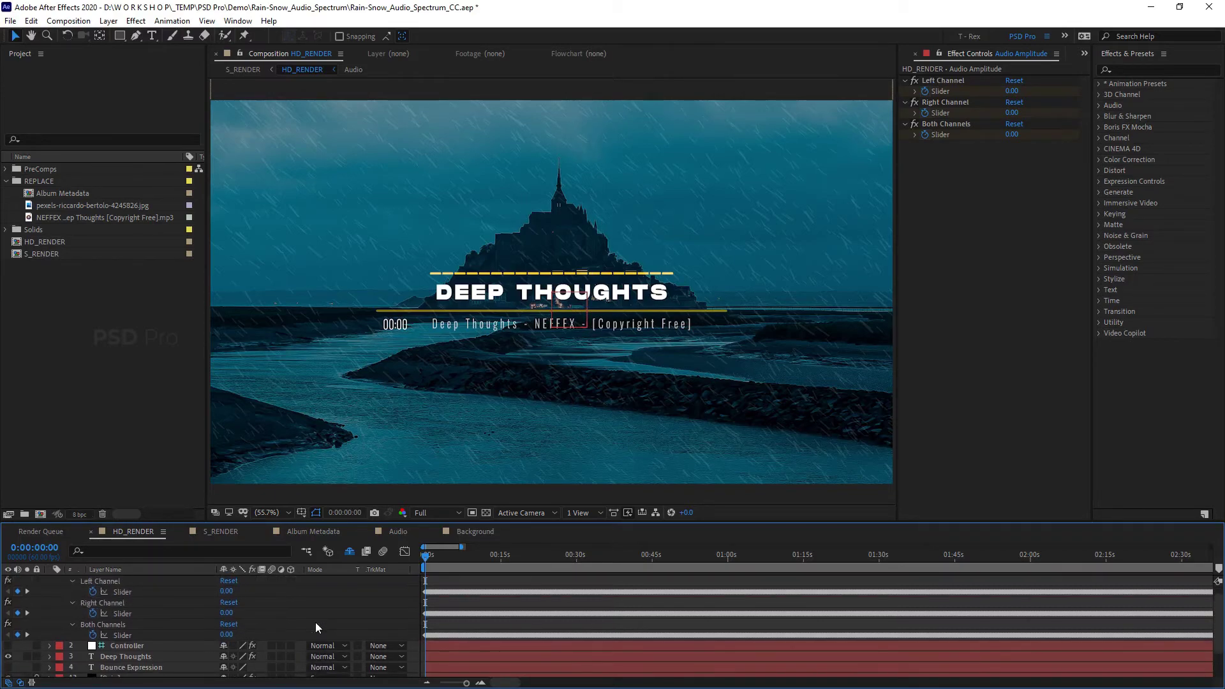
pyautogui.click(112, 582)
pyautogui.press('Delete')
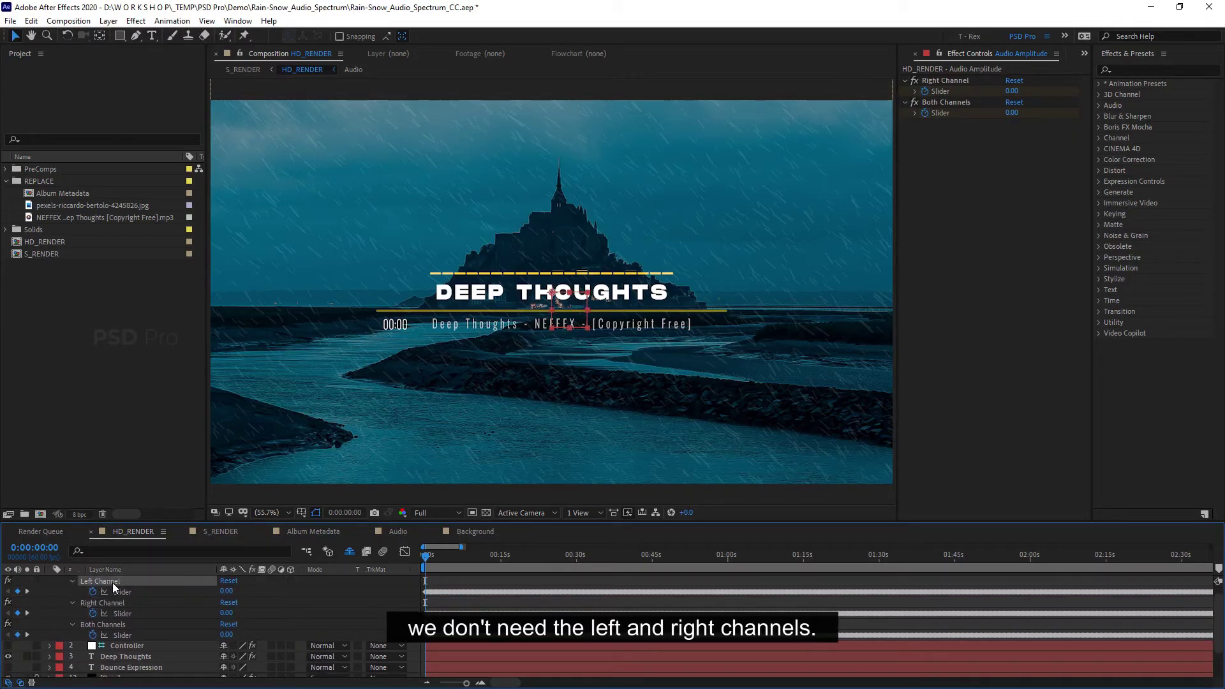
pyautogui.click(109, 582)
pyautogui.press('Delete')
pyautogui.click(125, 585)
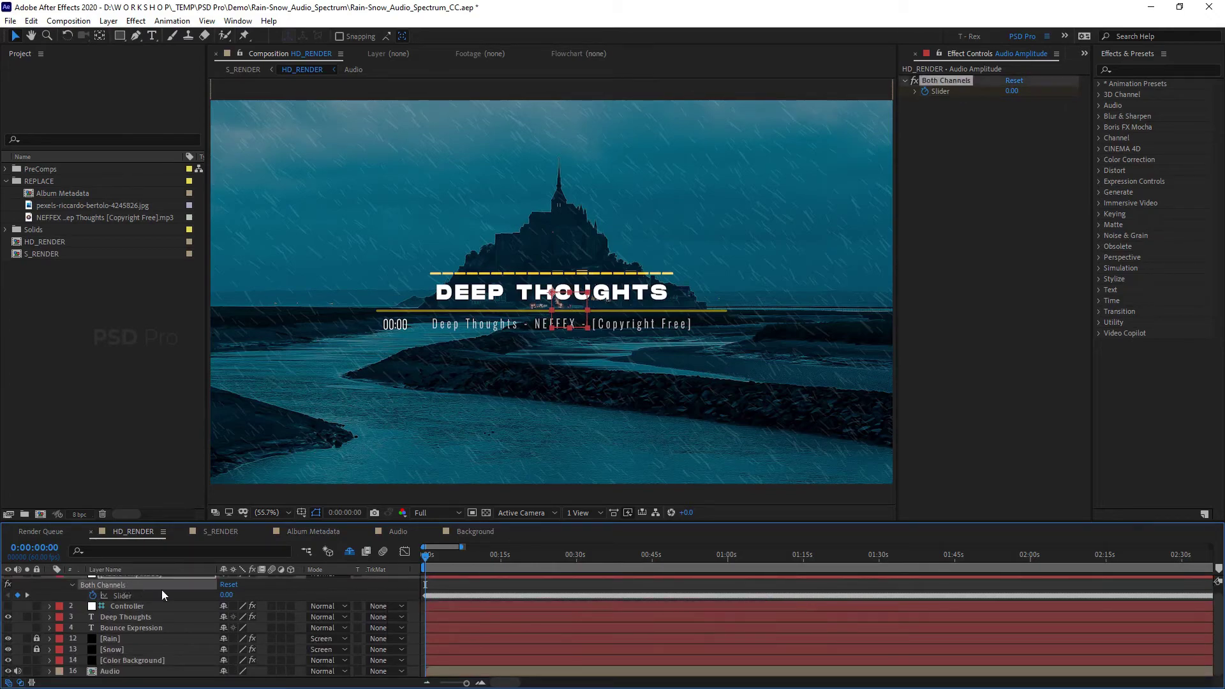
pyautogui.click(161, 593)
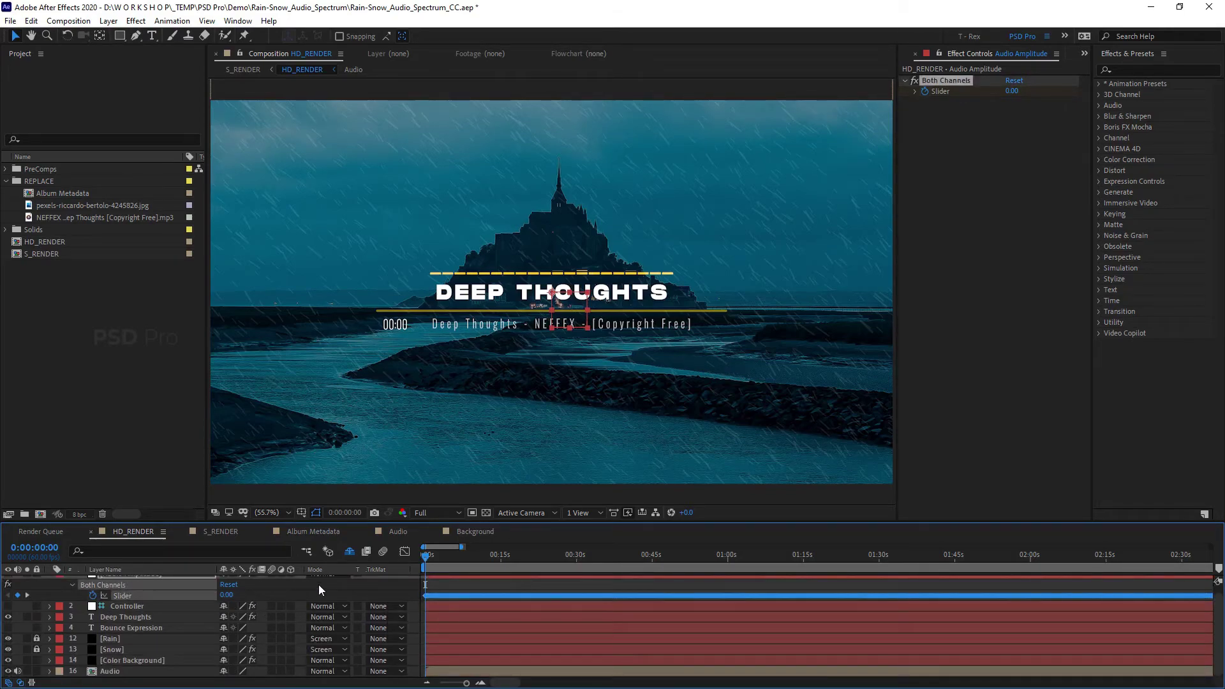
pyautogui.scroll(1, 319, 585)
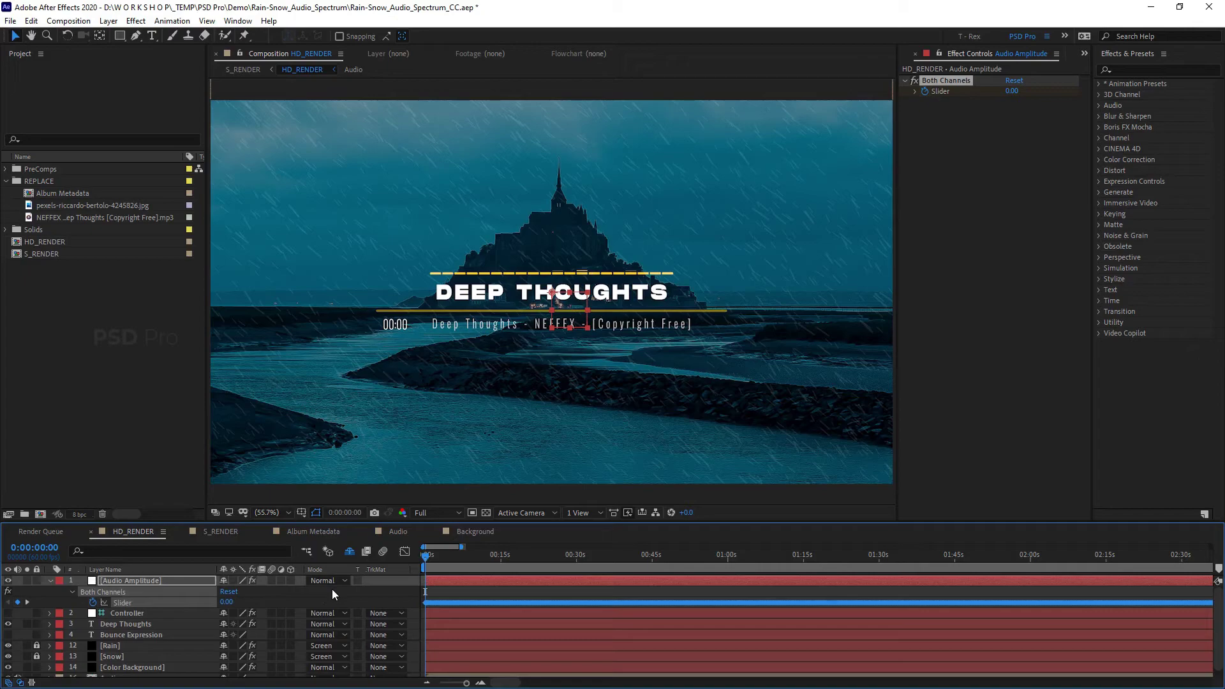
pyautogui.click(129, 635)
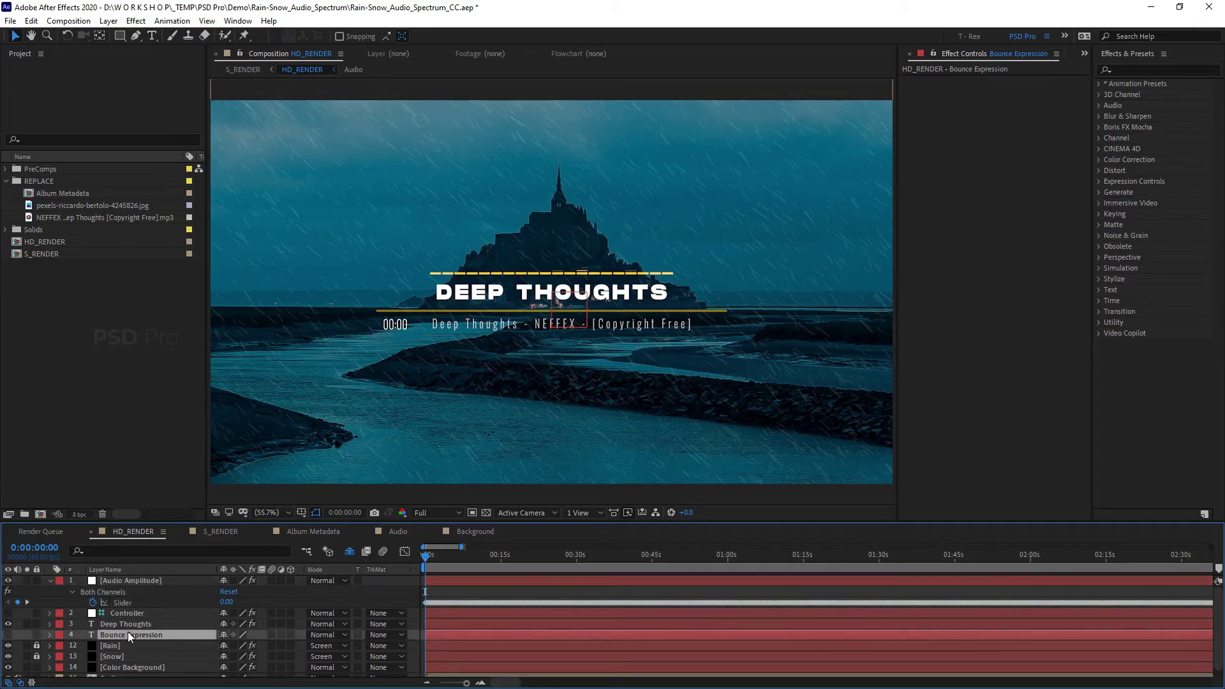
# Step: Inspect the Bounce Expression text, then graph the Both Channels Slider in the Graph Editor
pyautogui.click(7, 635)
pyautogui.doubleClick(131, 635)
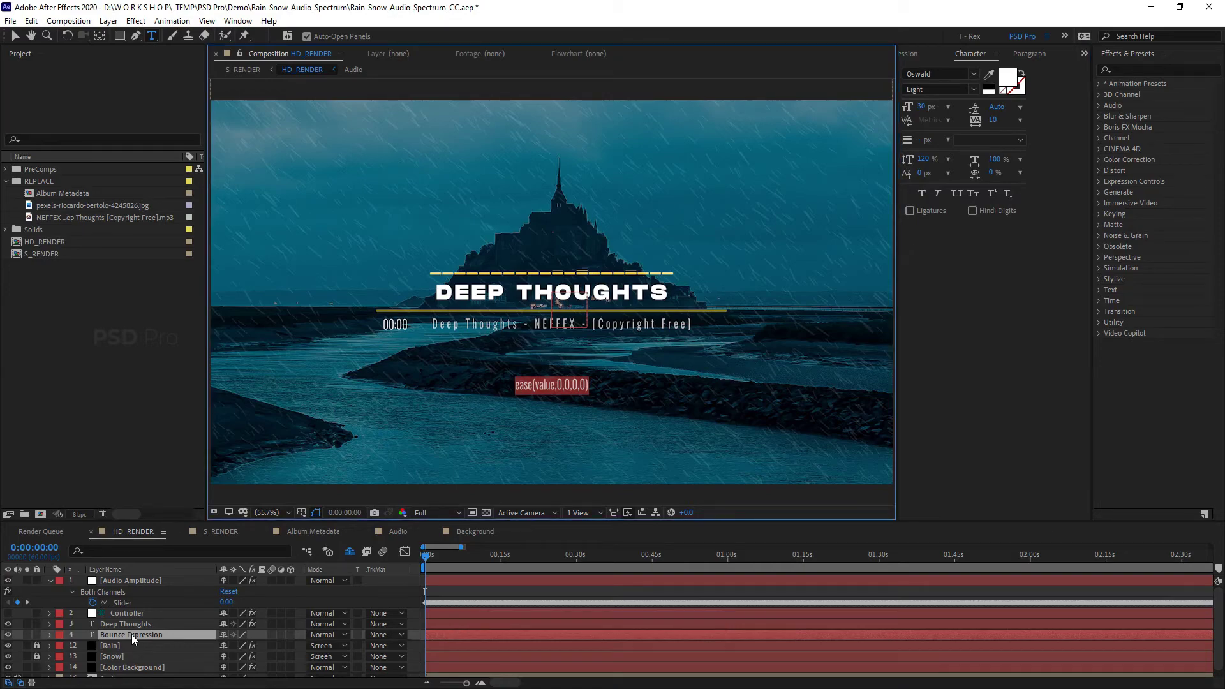
pyautogui.click(132, 634)
pyautogui.click(7, 635)
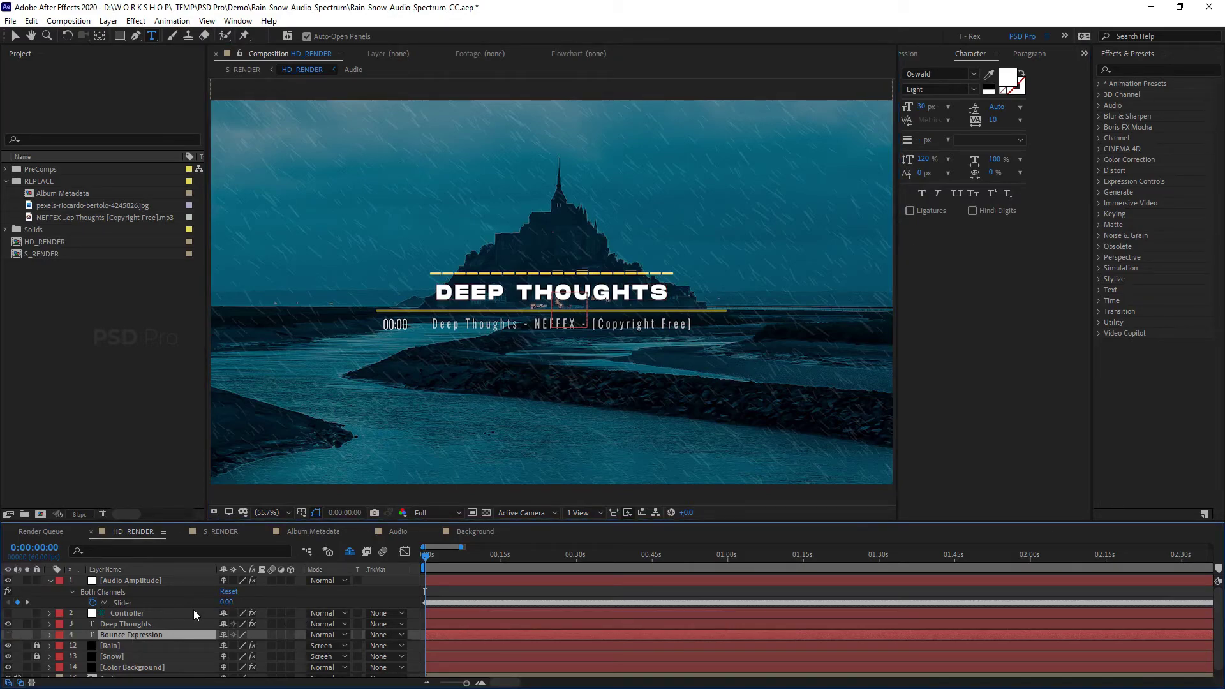
pyautogui.click(140, 583)
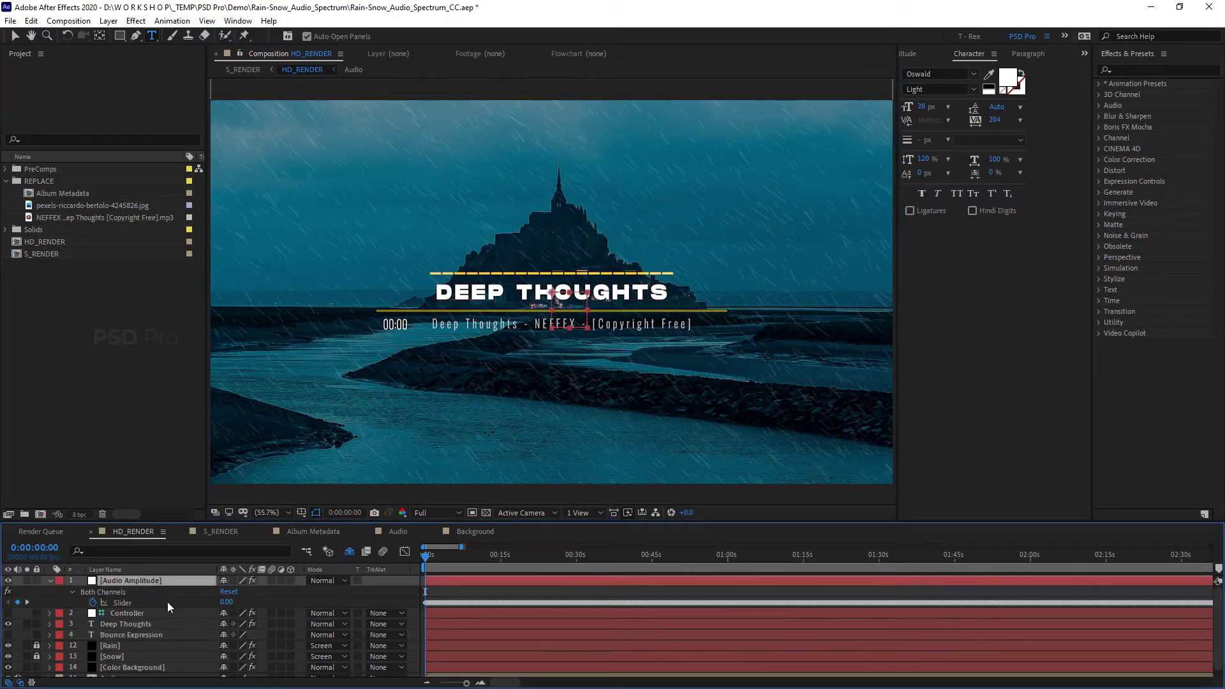
pyautogui.click(123, 603)
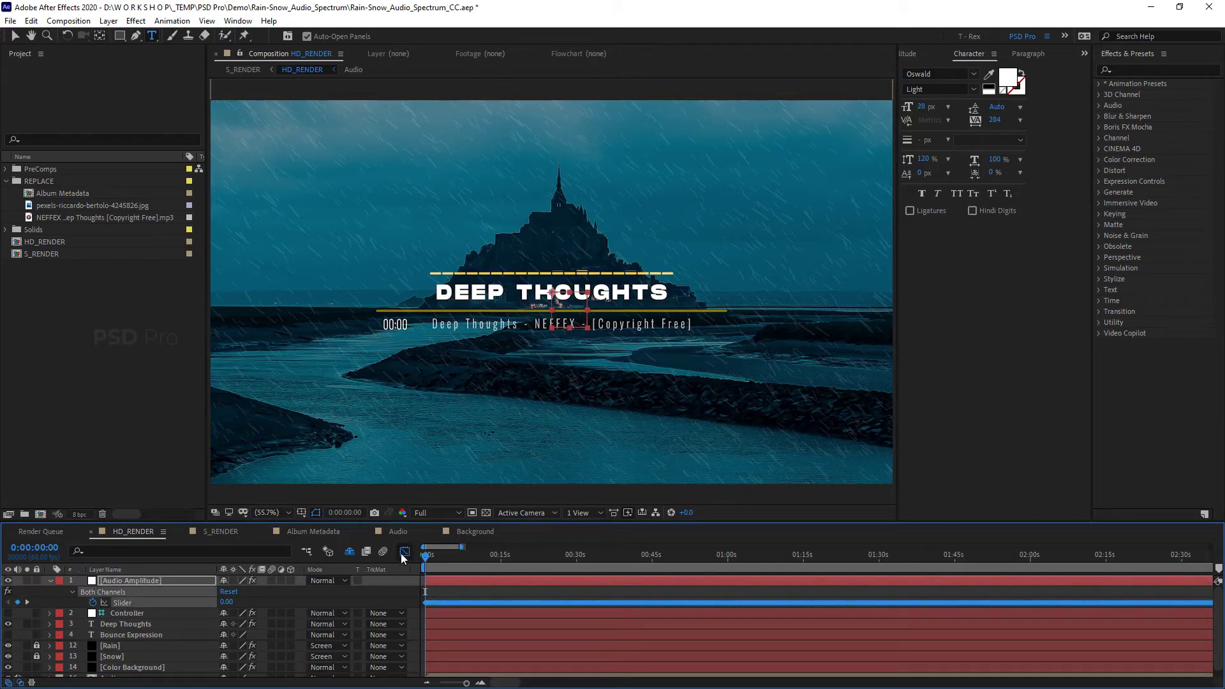
pyautogui.hotkey('shift', 'F3')
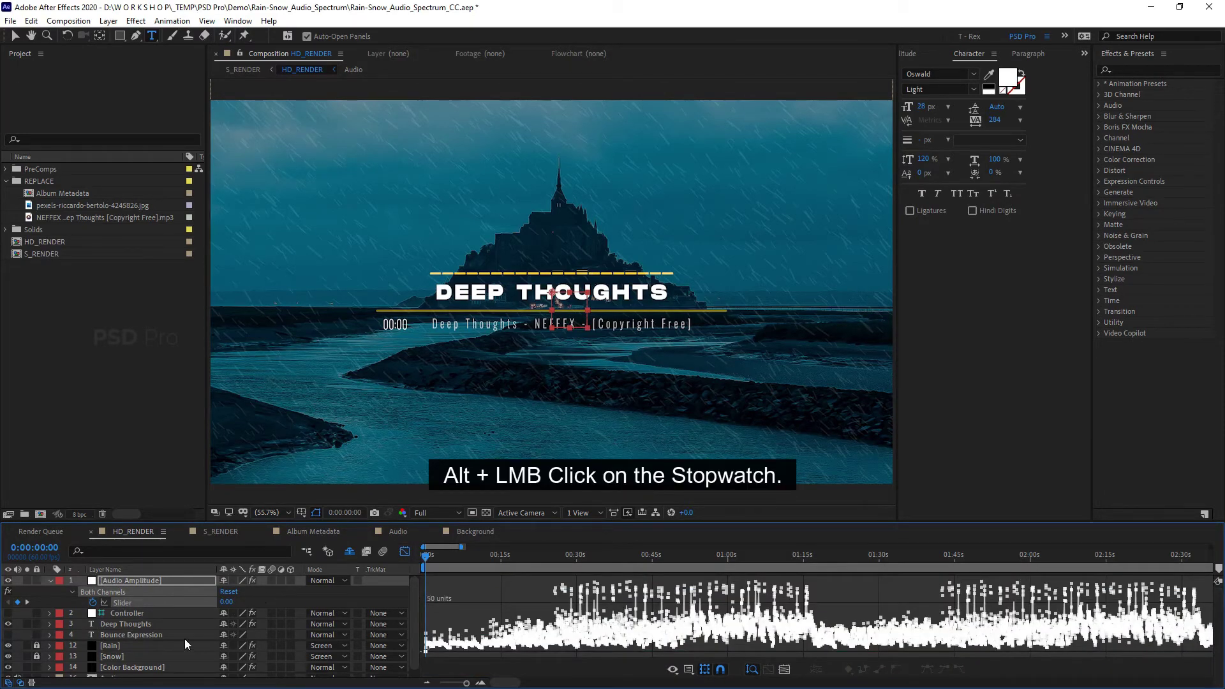
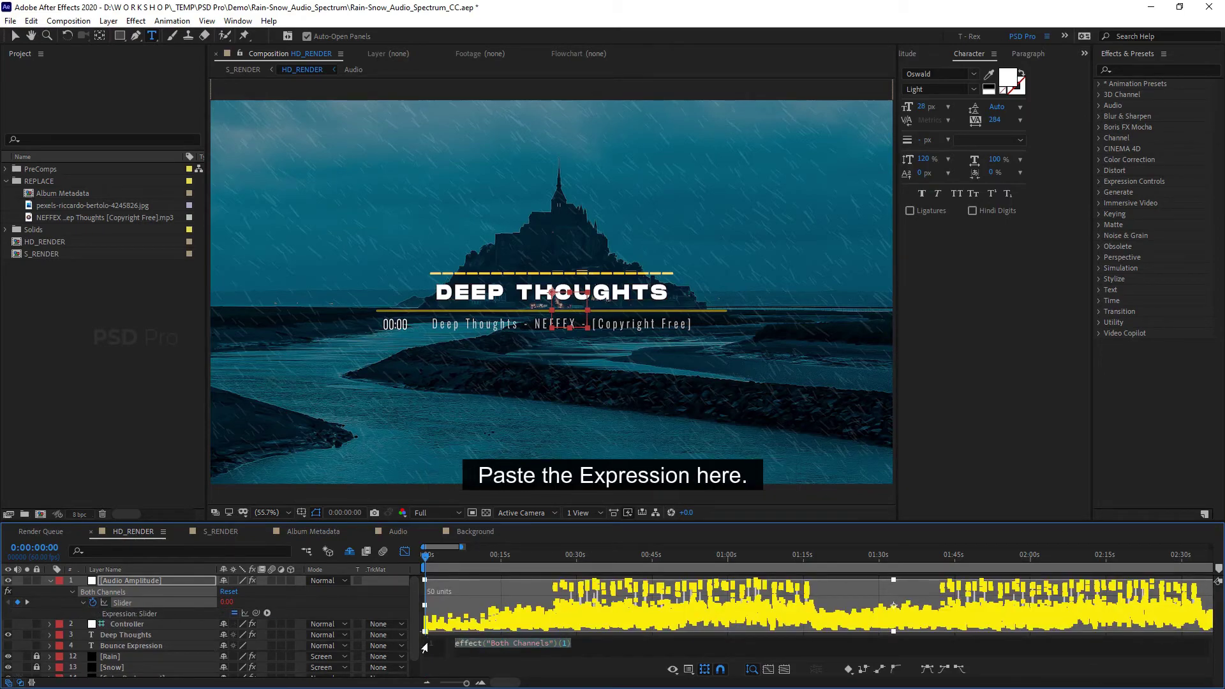
# Step: Paste the ease(value,0,0,0,0) expression onto the Audio Amplitude slider and select its arguments
pyautogui.write('ease(value,0,0,0,0)')
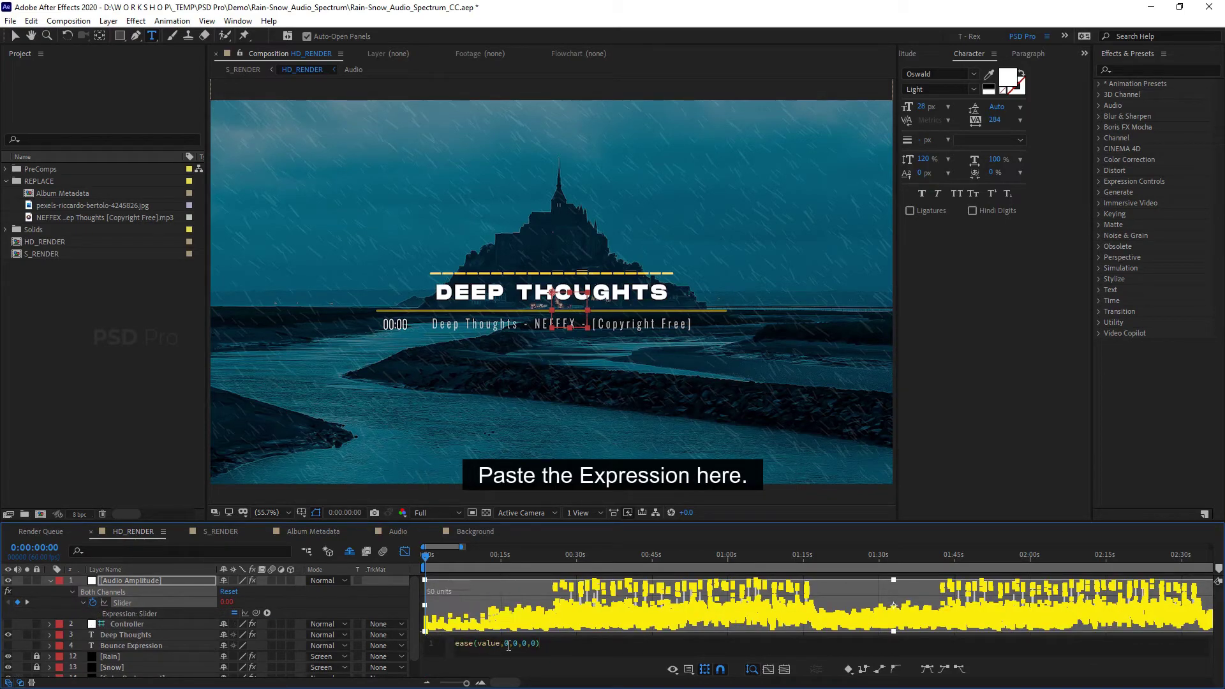
pyautogui.doubleClick(506, 645)
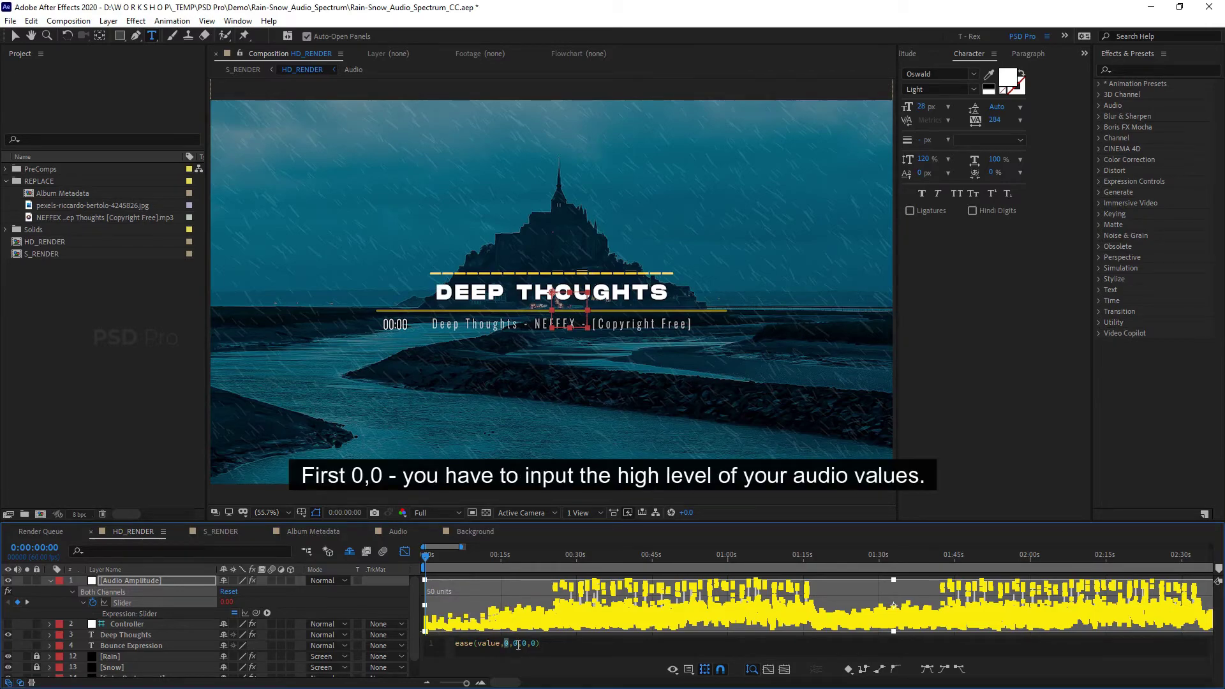
pyautogui.doubleClick(515, 645)
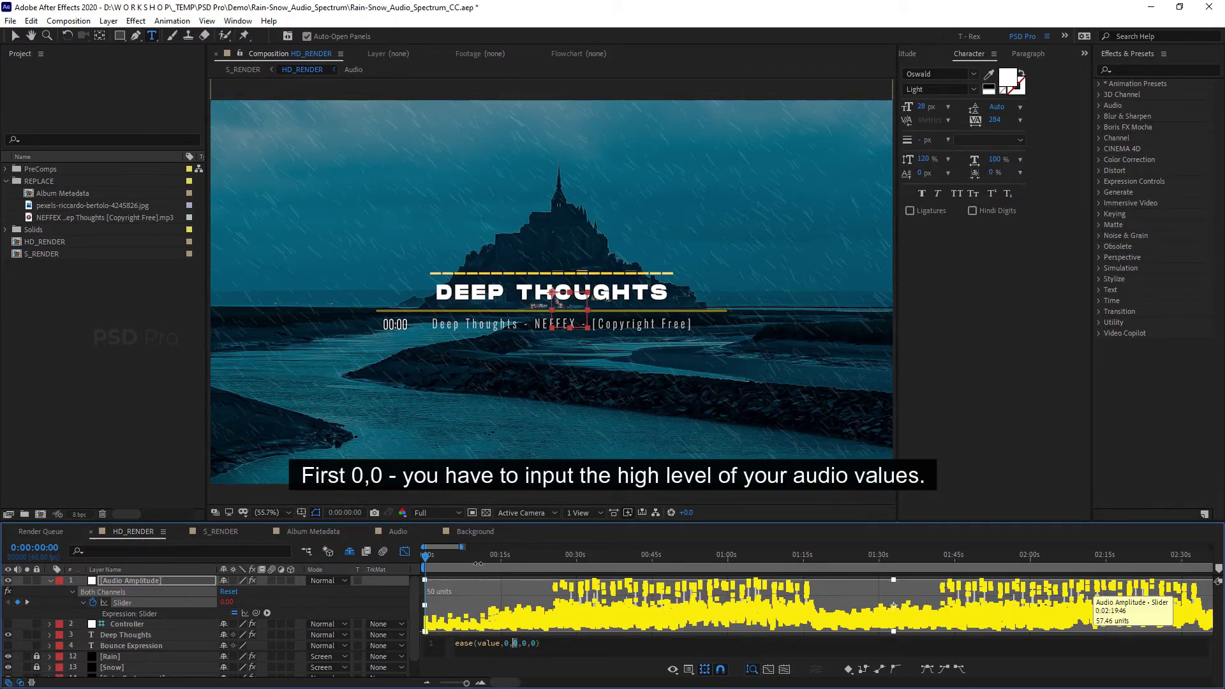
# Step: Read the song's amplitude peaks around 0:00:19–0:00:25 and fill in ease values 18, 62, 0, 5
pyautogui.click(523, 559)
pyautogui.moveTo(523, 559); pyautogui.dragTo(553, 557)
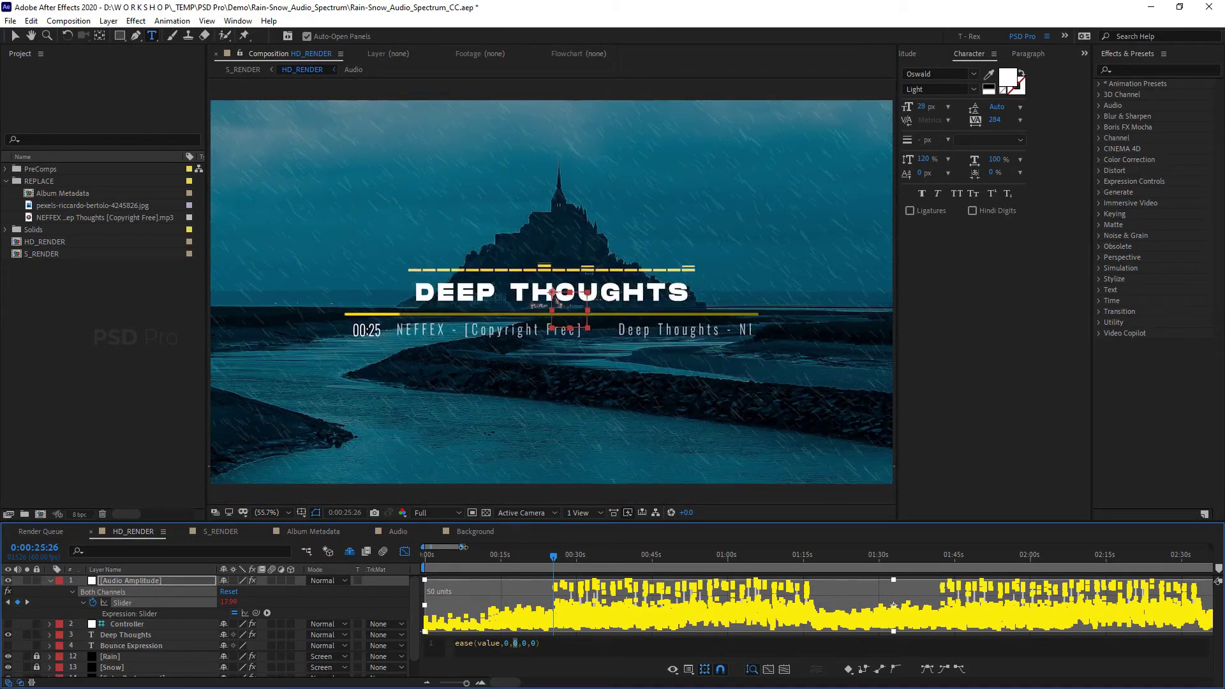
pyautogui.moveTo(461, 547); pyautogui.dragTo(441, 546)
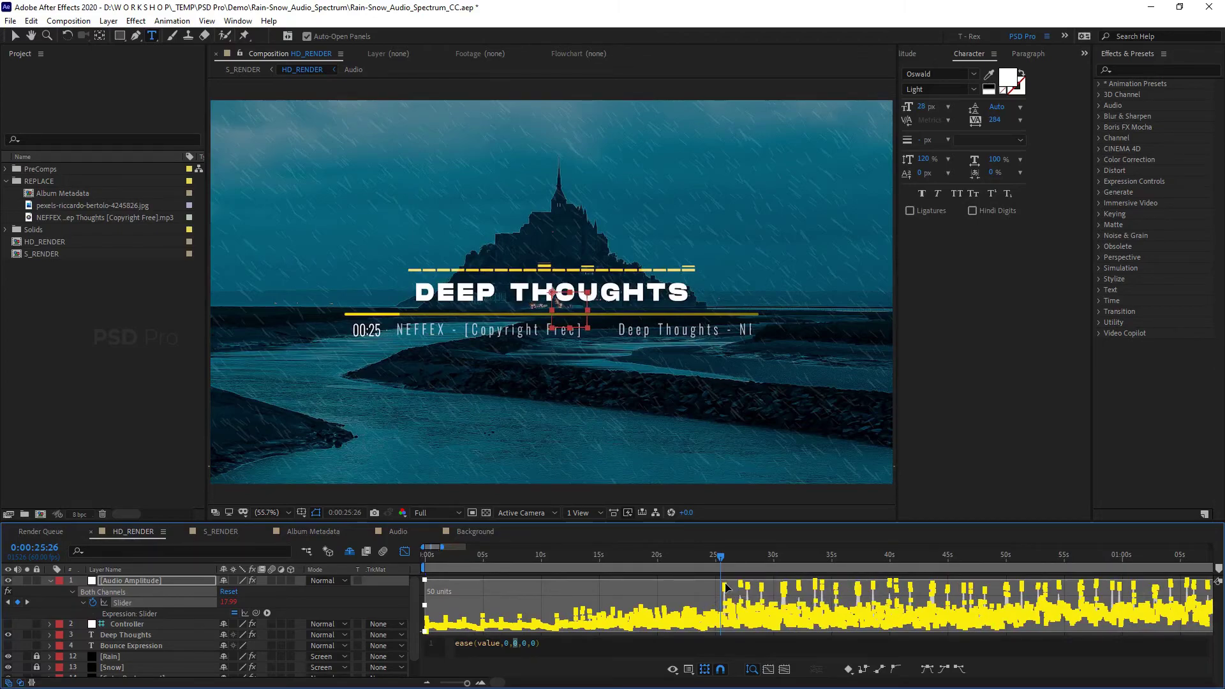
pyautogui.moveTo(725, 586)
pyautogui.write('8')
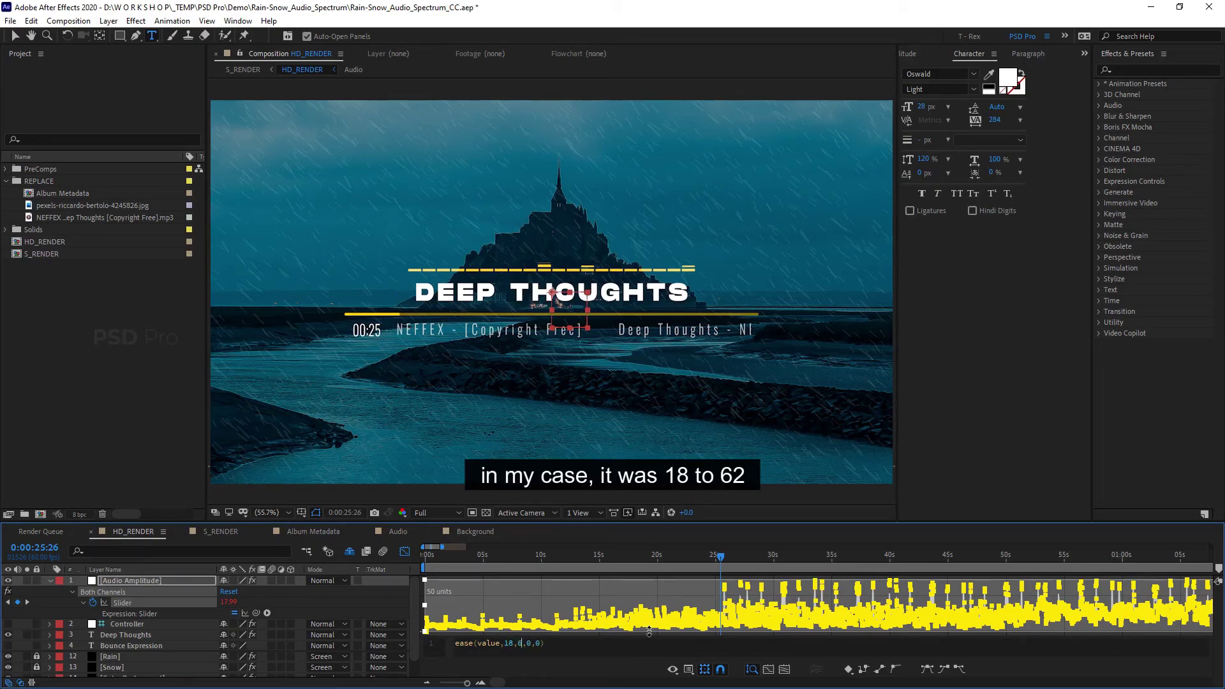
pyautogui.write('2')
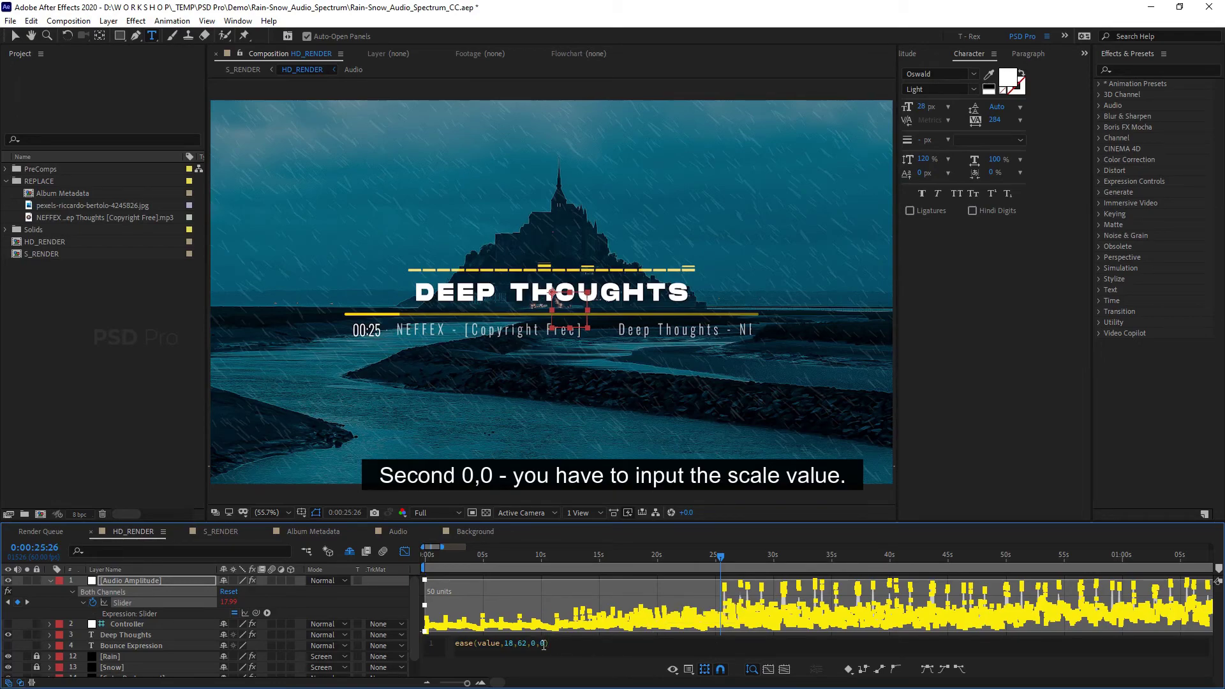
pyautogui.write('5')
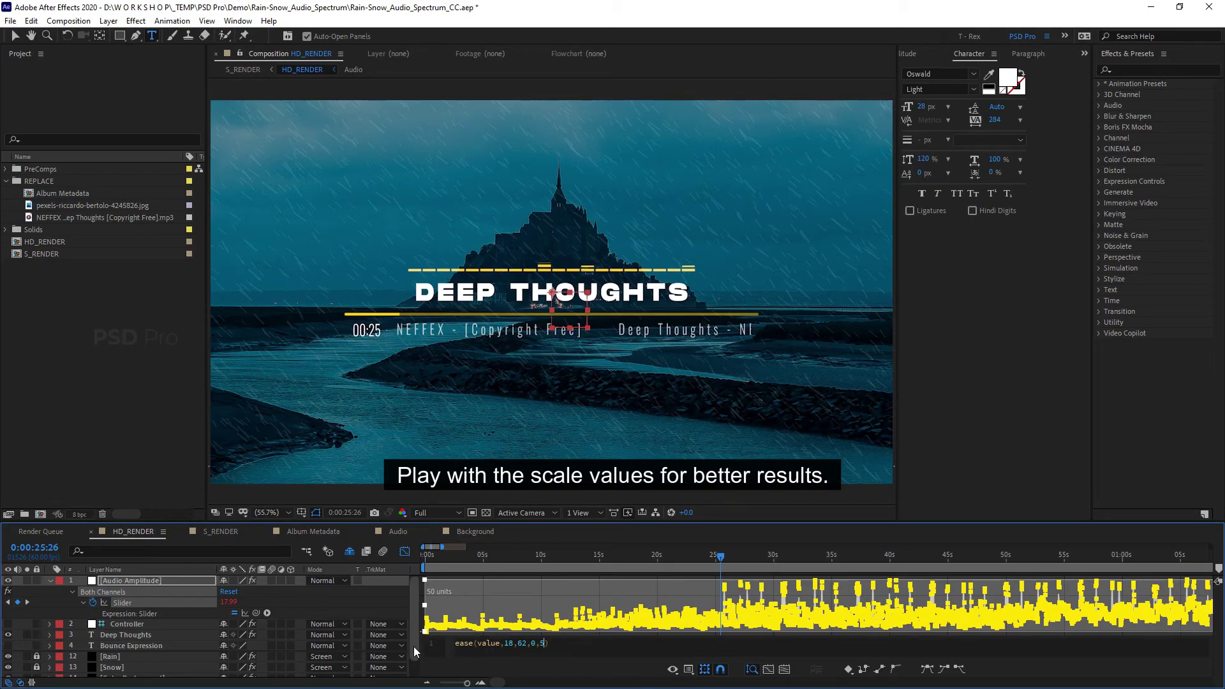
pyautogui.hotkey('ctrl', 'a')
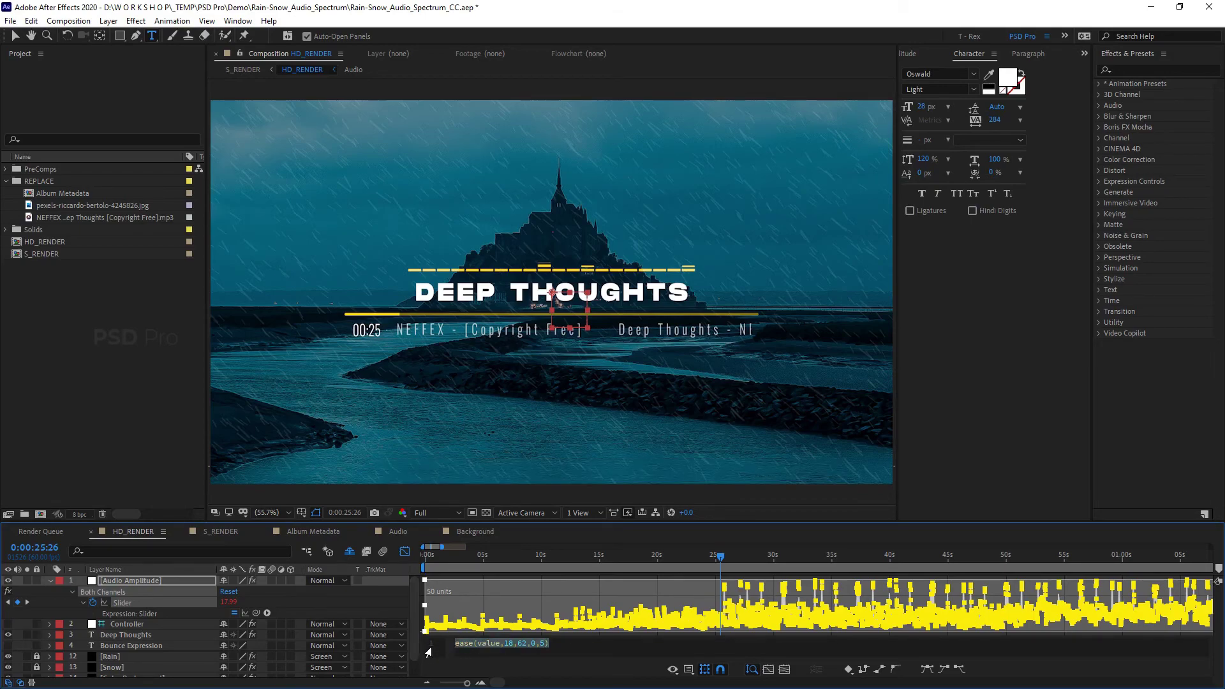
# Step: Scrub back to around 0:00:21 and show the Slider graph
pyautogui.click(395, 605)
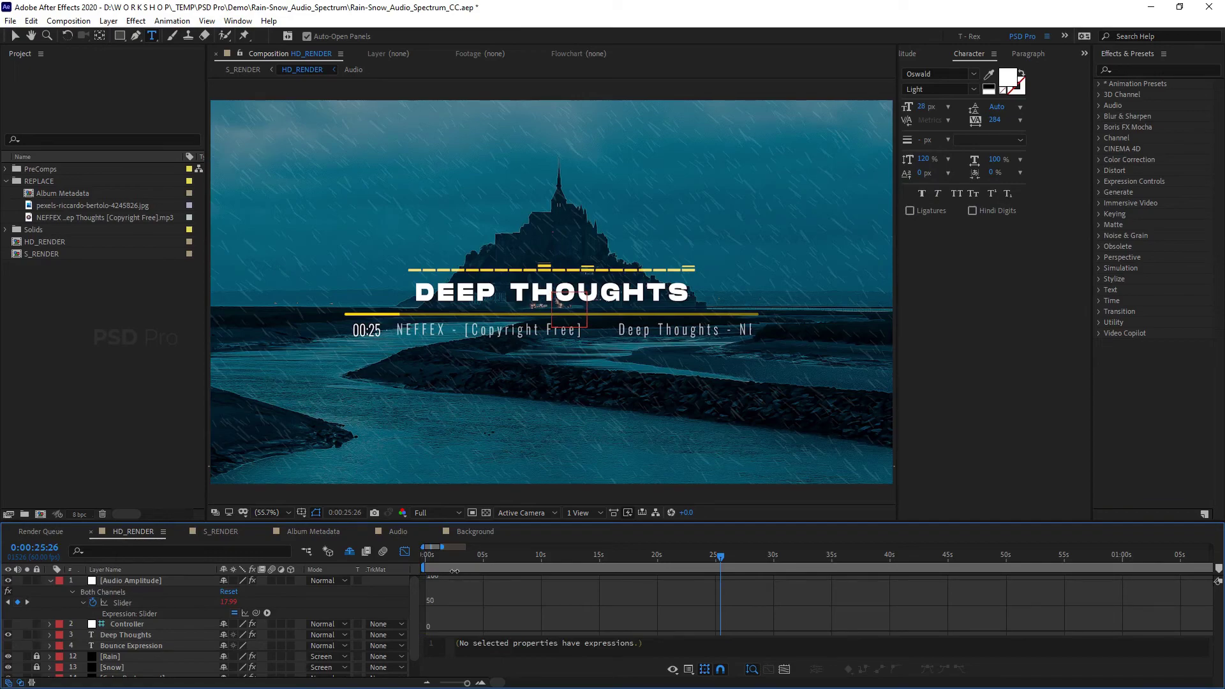
pyautogui.moveTo(722, 557)
pyautogui.mouseDown()
pyautogui.moveTo(663, 554)
pyautogui.moveTo(679, 554)
pyautogui.mouseUp()
pyautogui.click(122, 602)
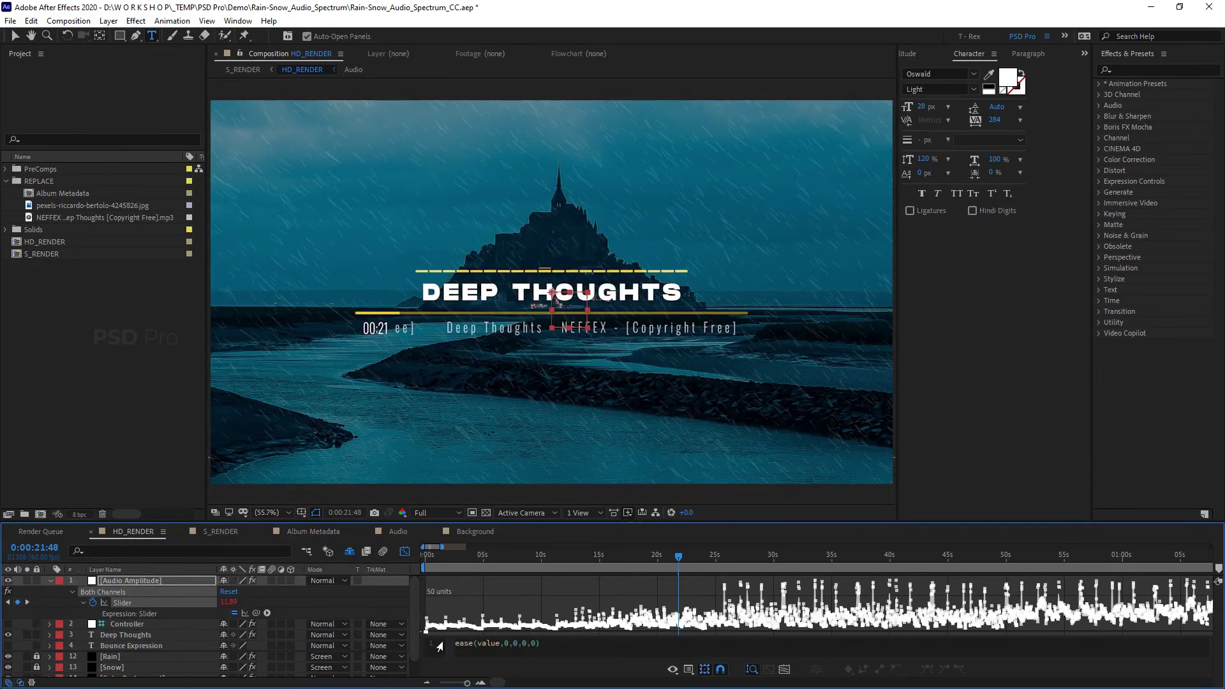
# Step: Revise the ease arguments to 18, 60, 0, 4, then preview the spectrum over the full song
pyautogui.write('18')
pyautogui.press('Right')
pyautogui.write('6')
pyautogui.press('Return')
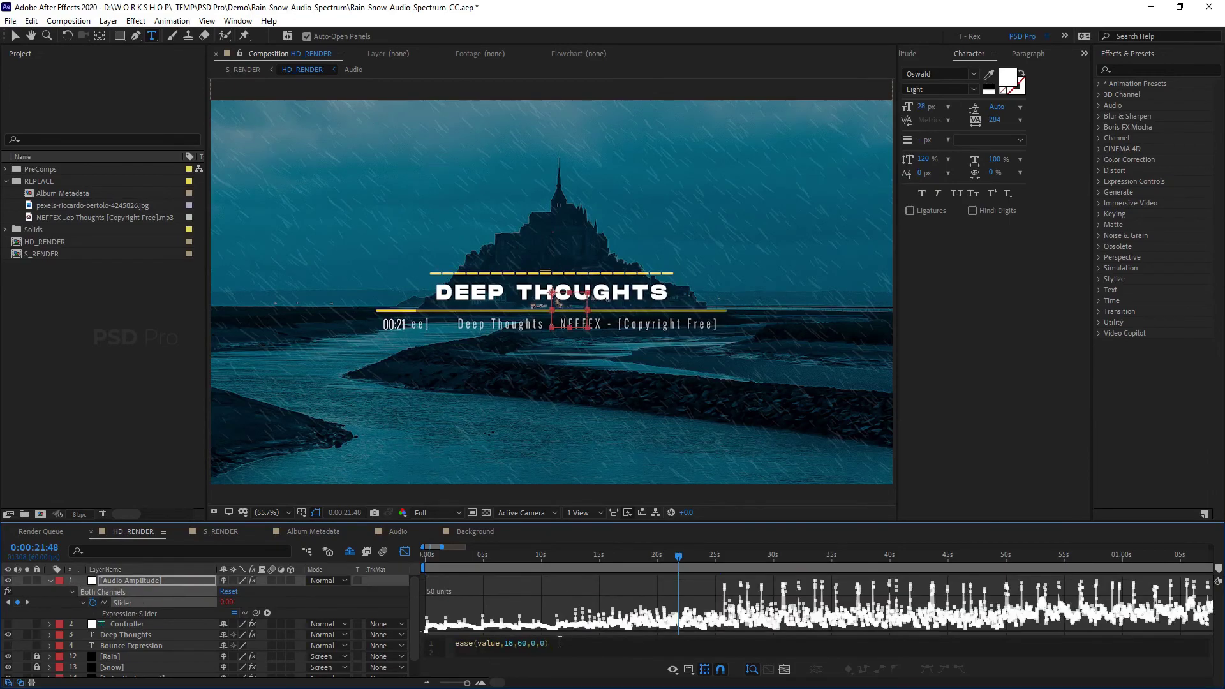
pyautogui.write('4')
pyautogui.click(400, 614)
pyautogui.moveTo(888, 555); pyautogui.dragTo(925, 555)
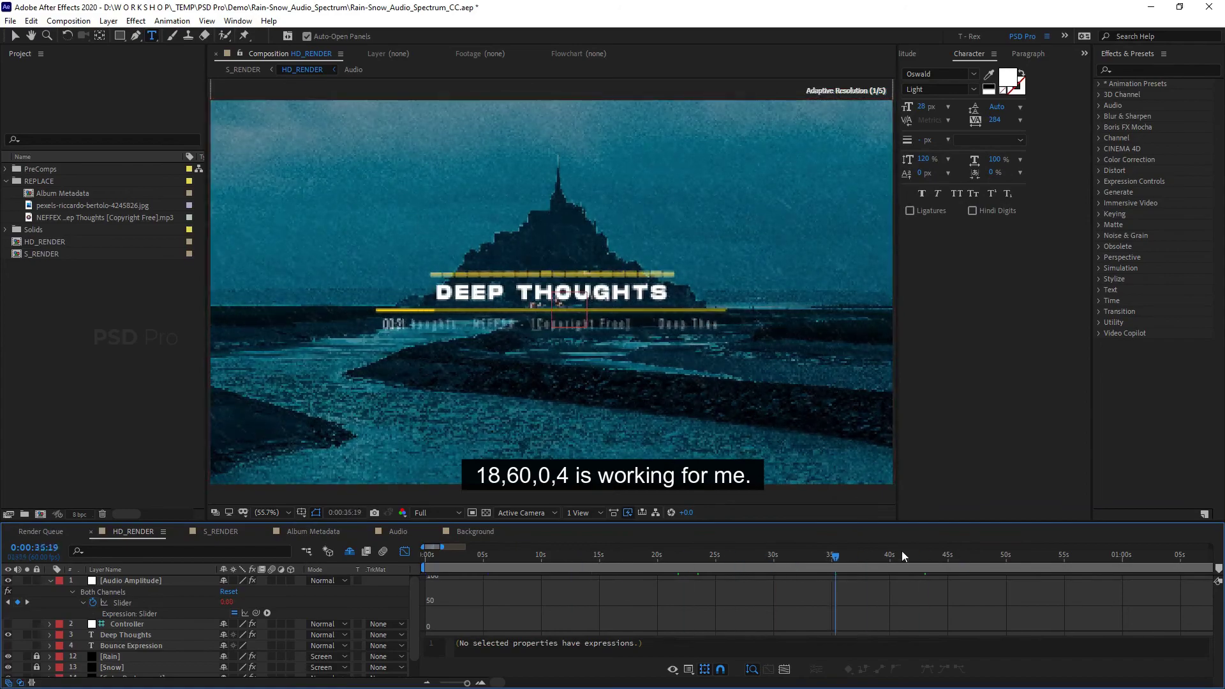
pyautogui.moveTo(465, 547); pyautogui.dragTo(705, 547)
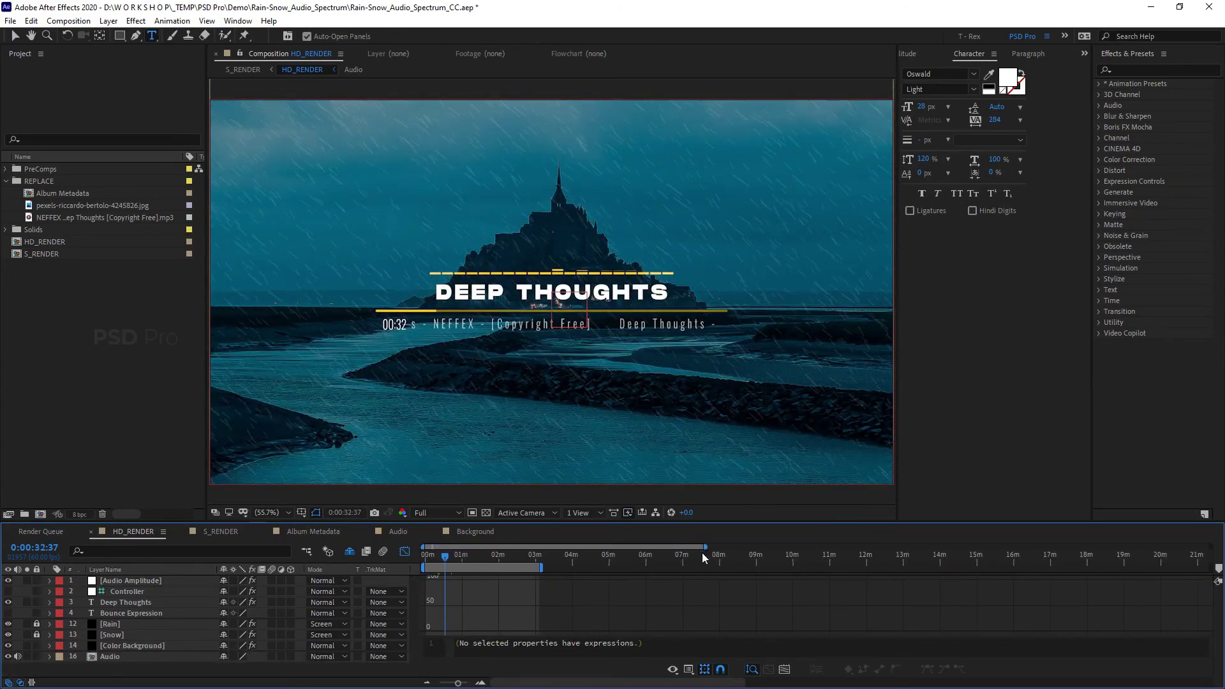
pyautogui.click(406, 551)
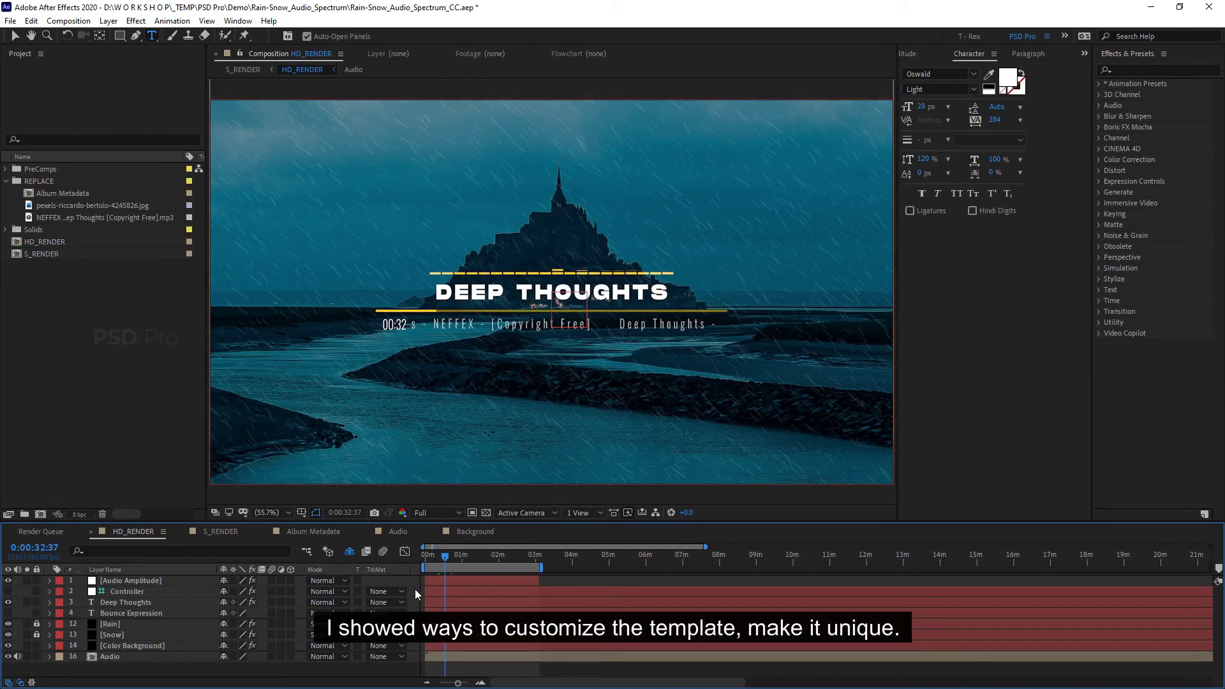
pyautogui.moveTo(449, 560); pyautogui.dragTo(537, 564)
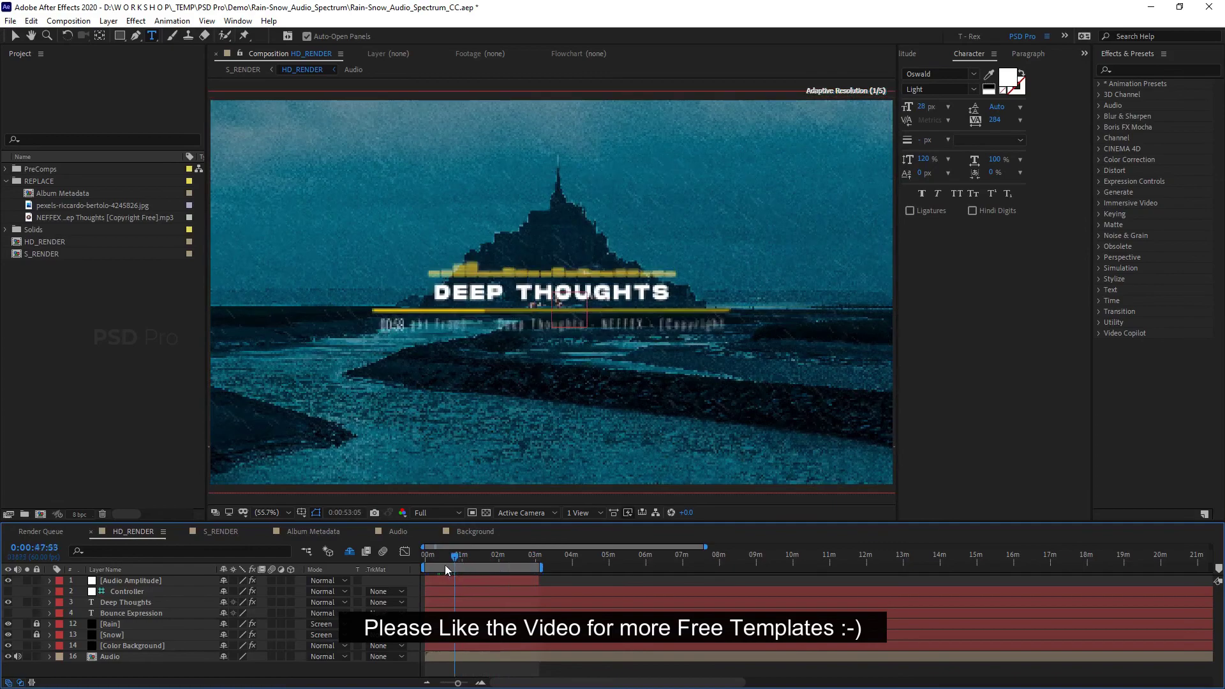
pyautogui.moveTo(537, 564); pyautogui.dragTo(415, 563)
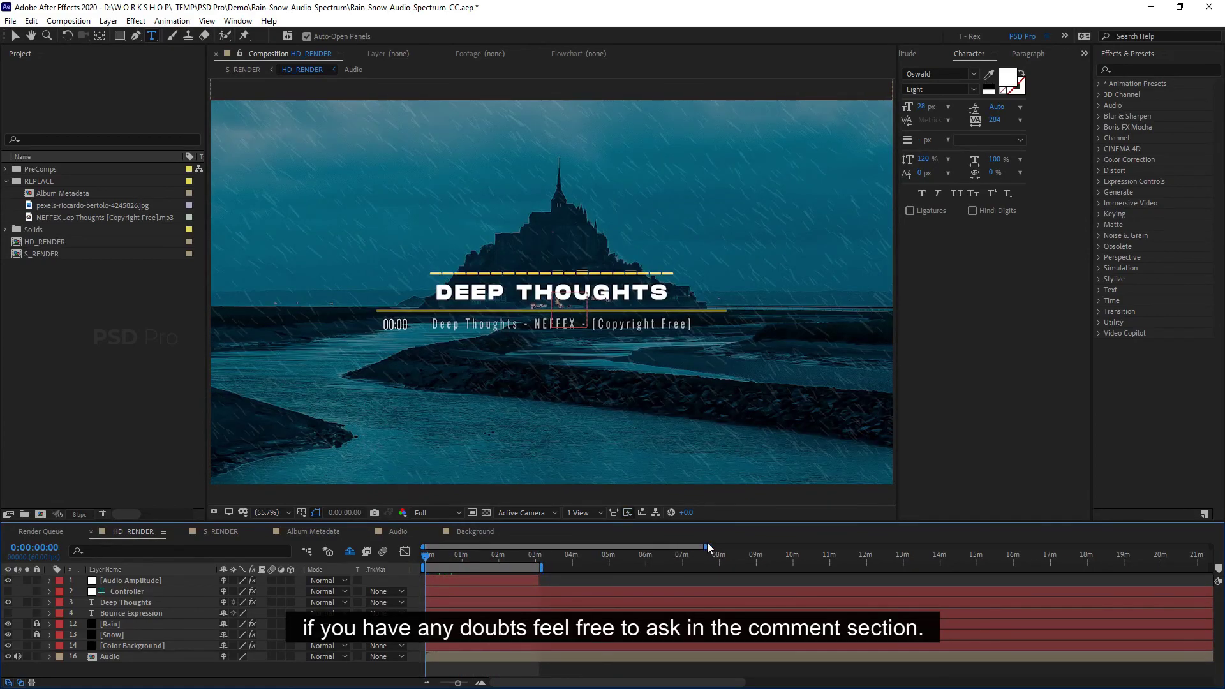
pyautogui.moveTo(707, 547); pyautogui.dragTo(480, 546)
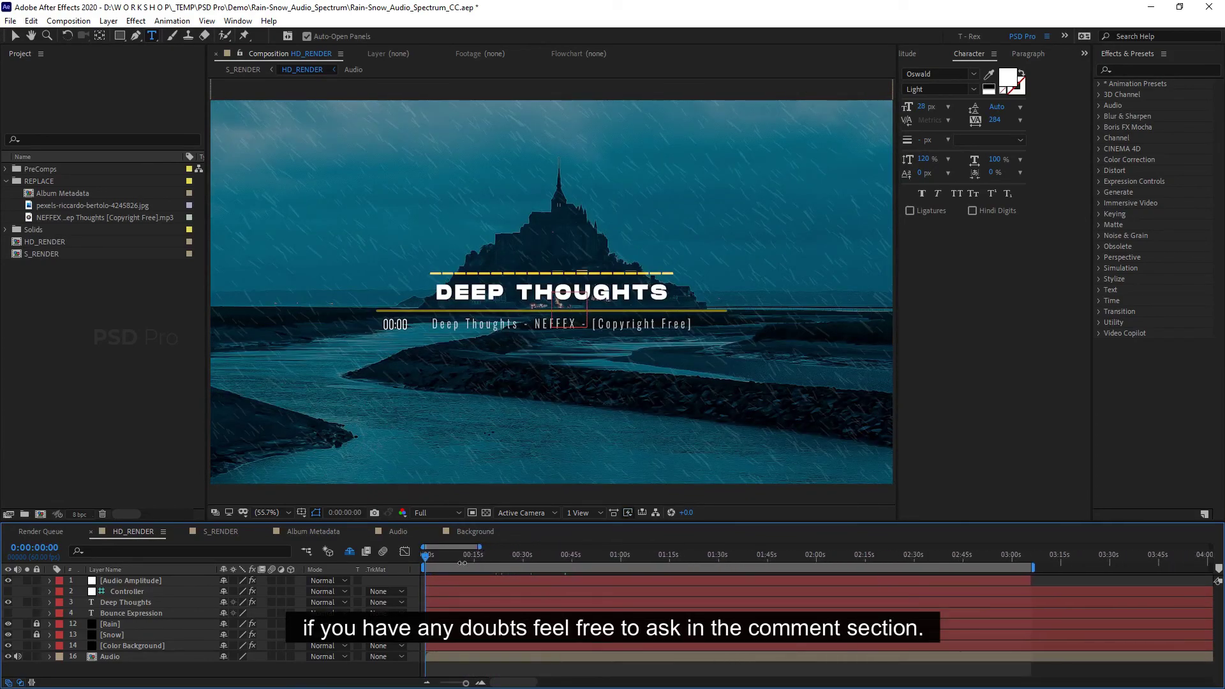
pyautogui.click(453, 560)
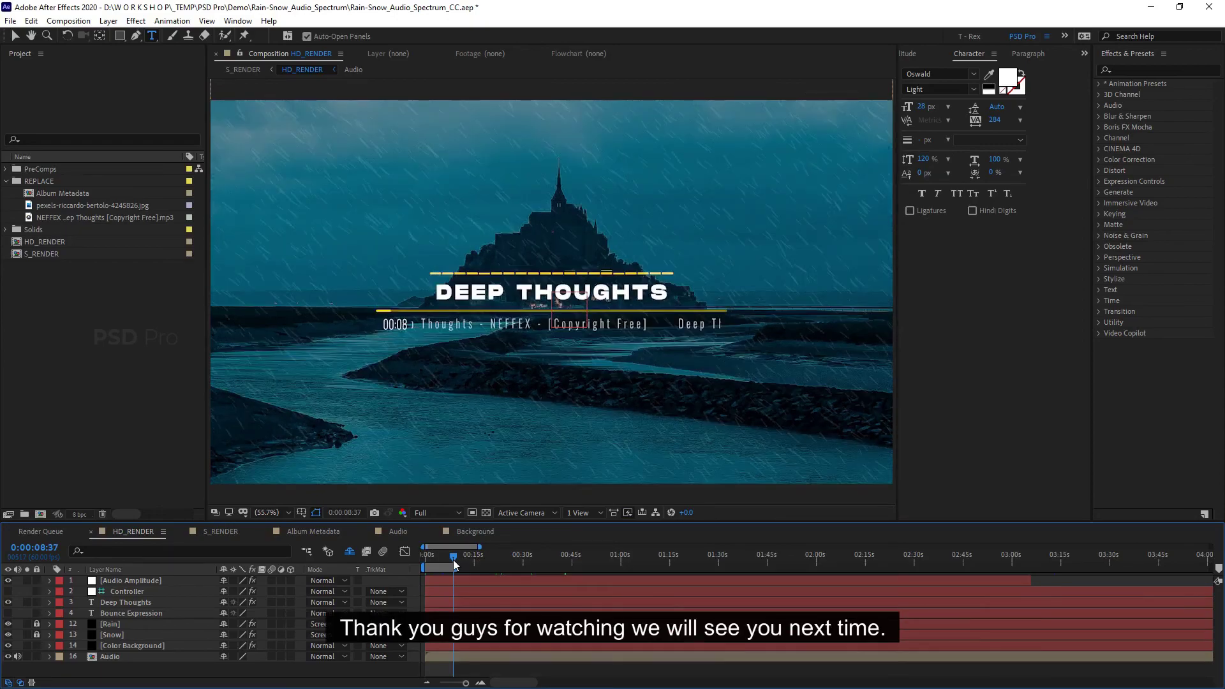
pyautogui.press('n')
pyautogui.moveTo(430, 561); pyautogui.dragTo(416, 562)
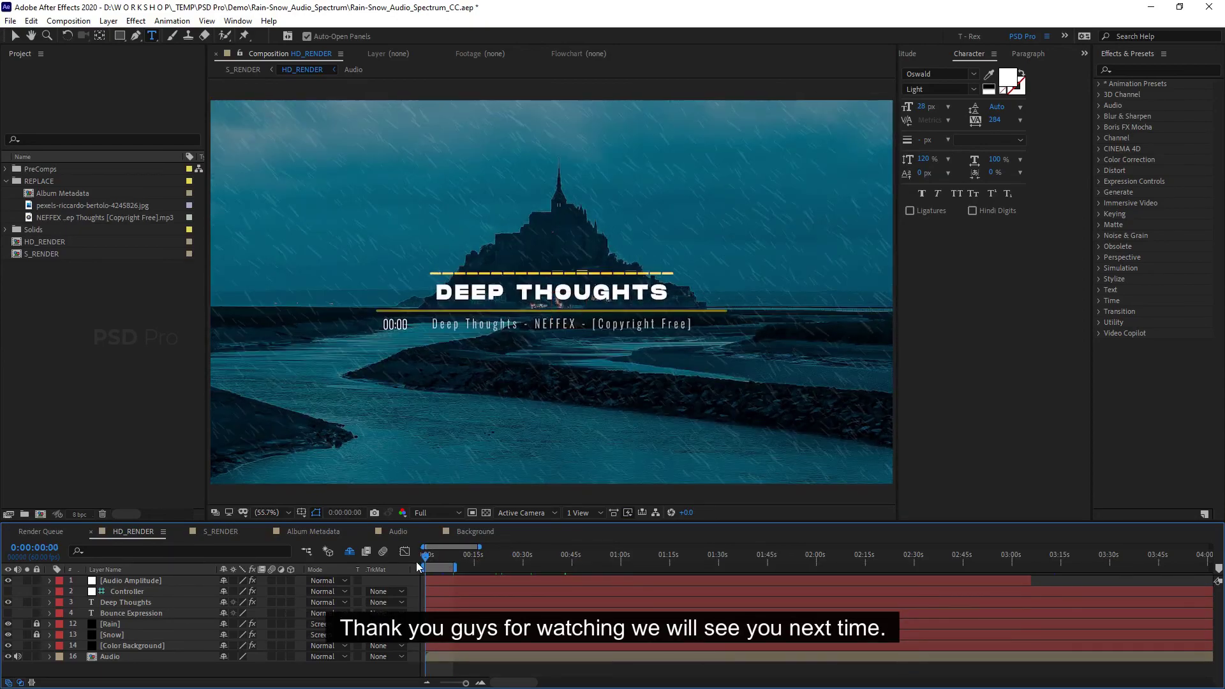